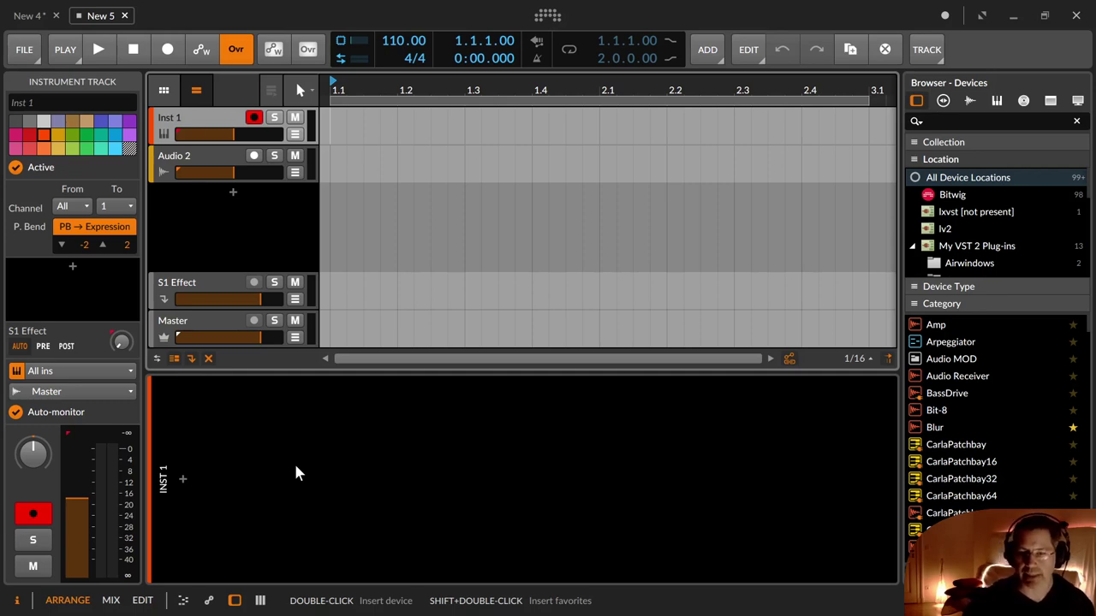
Add a Drum Machine device to the Inst 1 track, searching the devices for "drum".
click(183, 482)
text(drum)
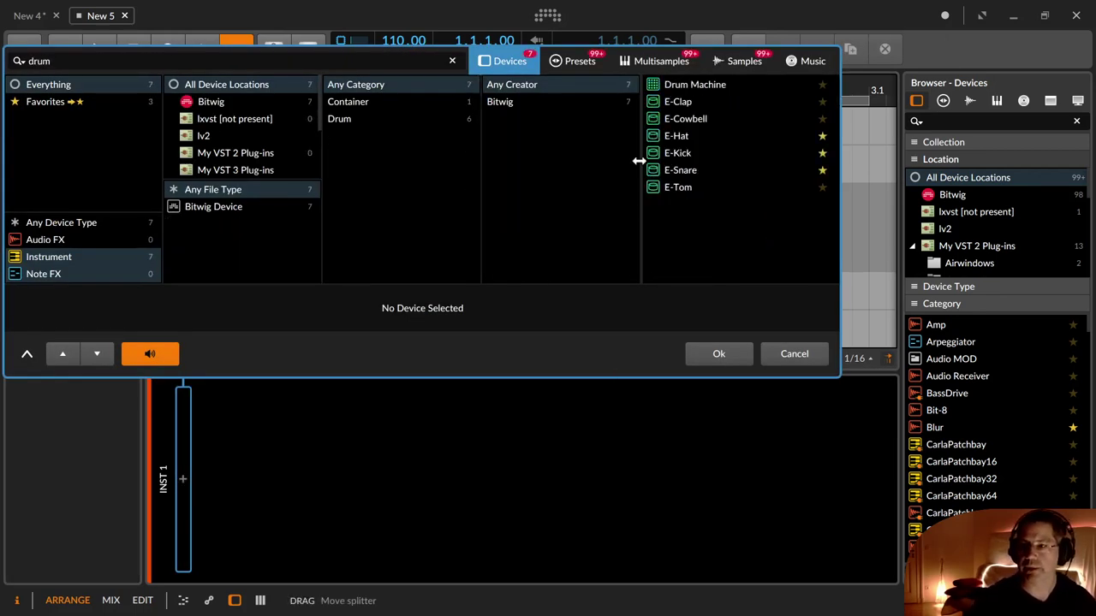
click(680, 85)
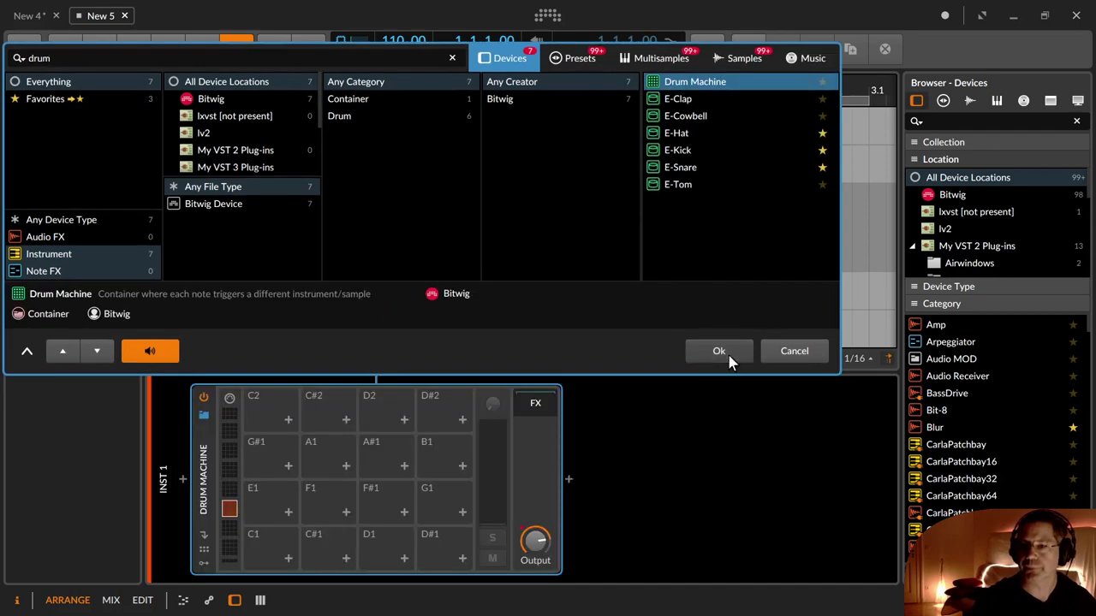
click(723, 355)
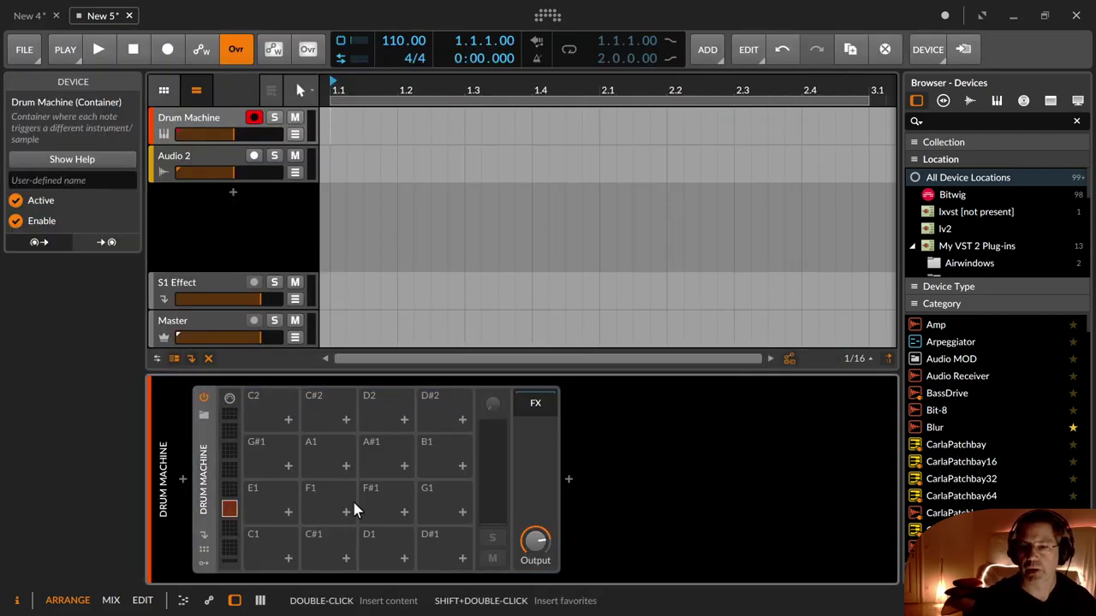
Load an E-Kick into the Drum Machine's C1 pad.
click(288, 558)
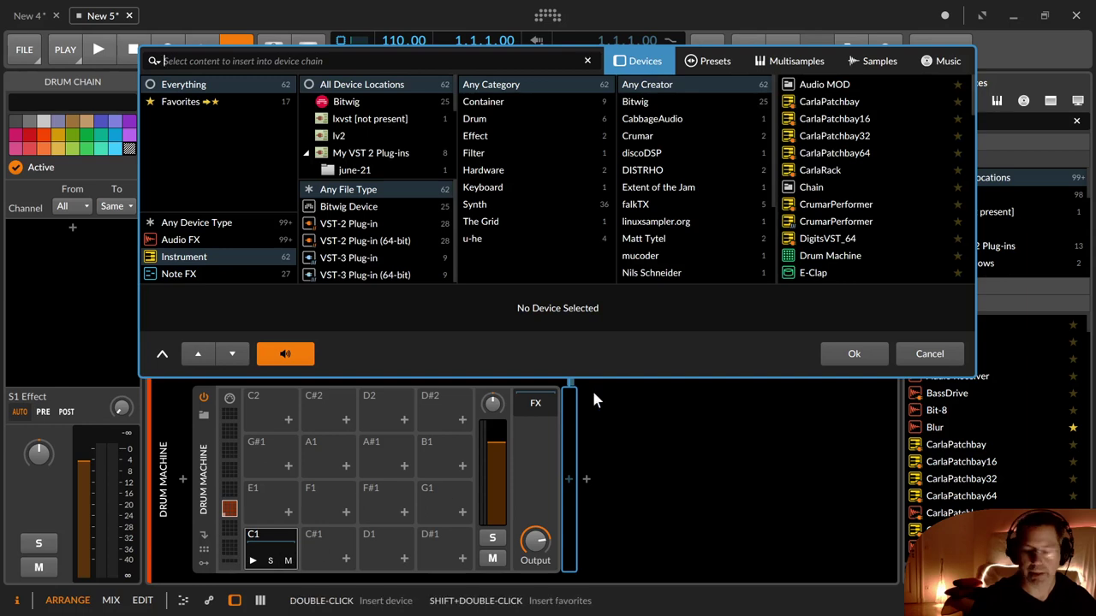
text(e)
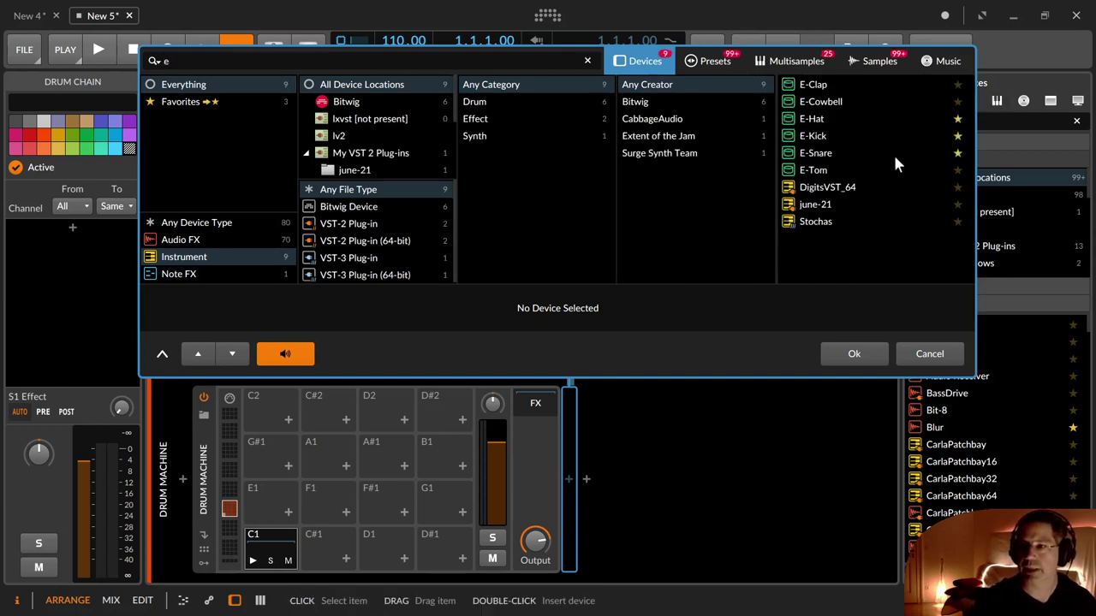
click(873, 137)
click(869, 351)
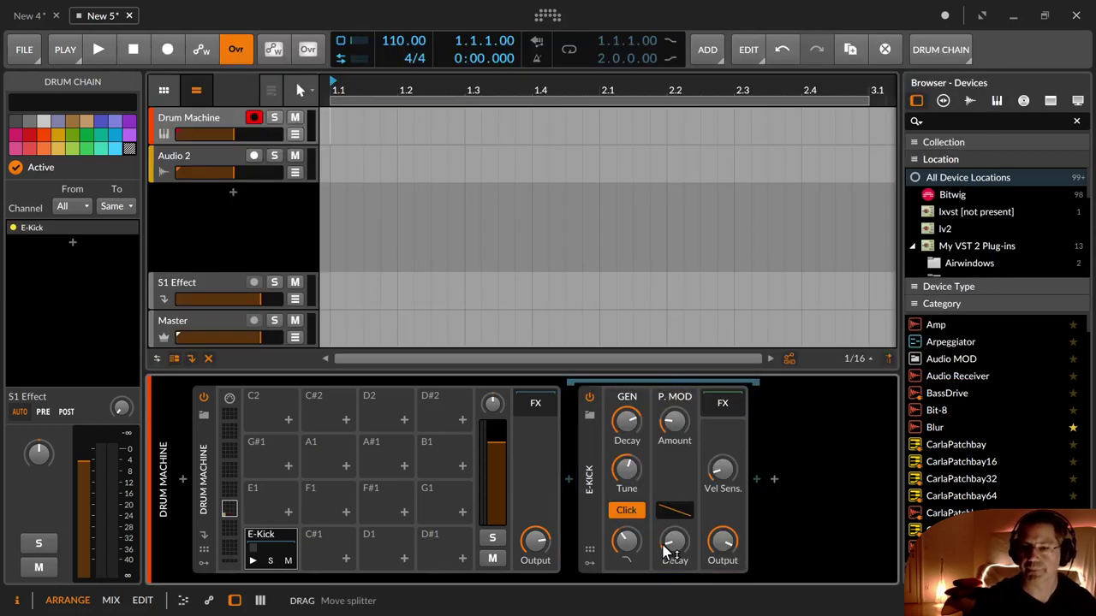
Load an E-Snare into the Drum Machine's C#1 pad.
click(346, 558)
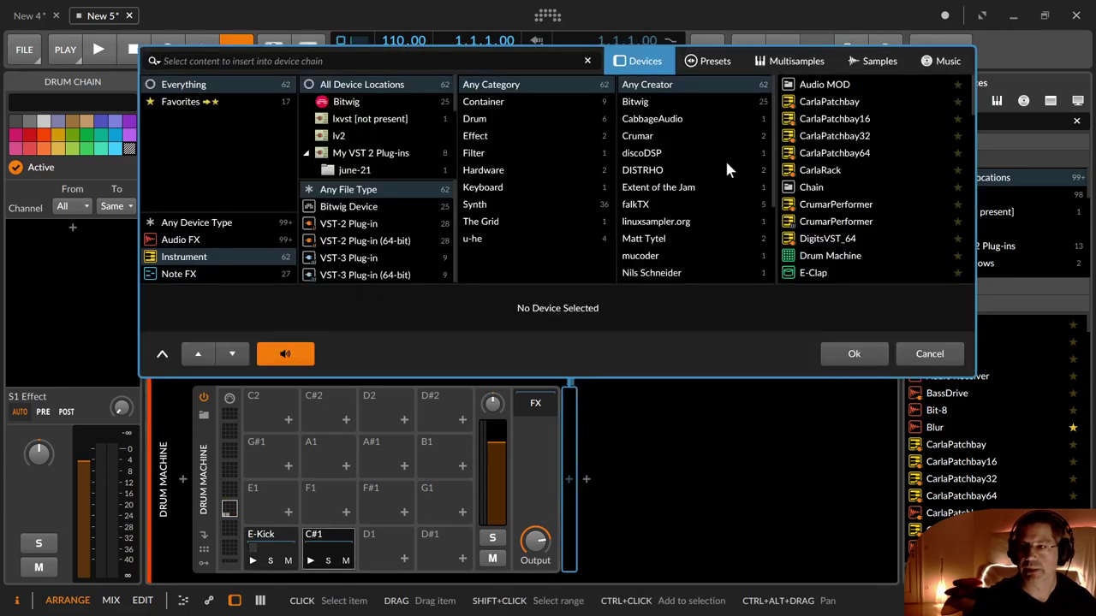
text(e)
click(826, 148)
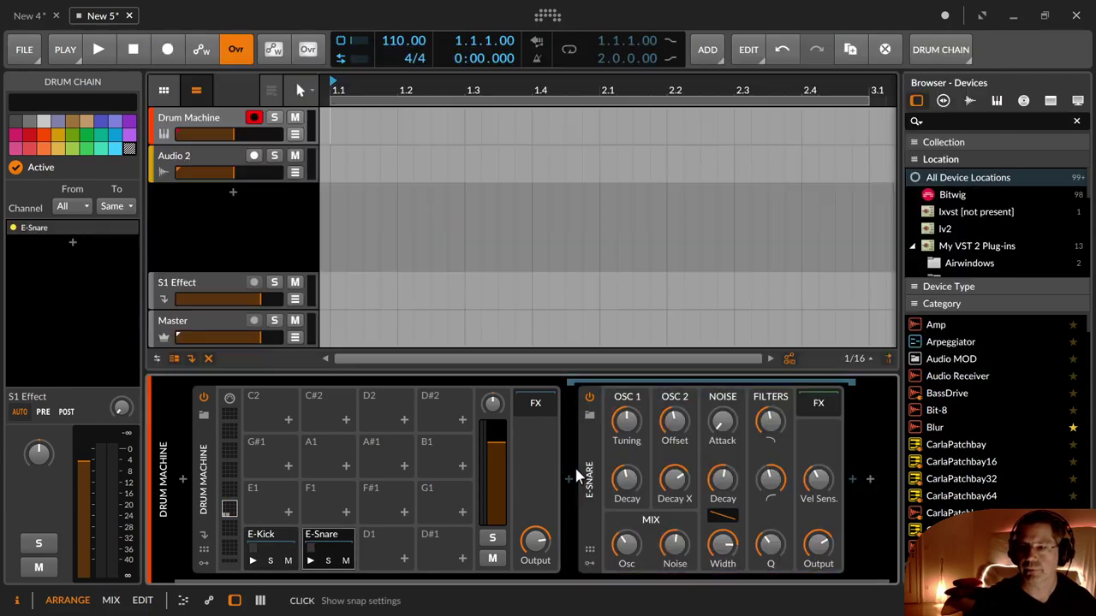
click(865, 351)
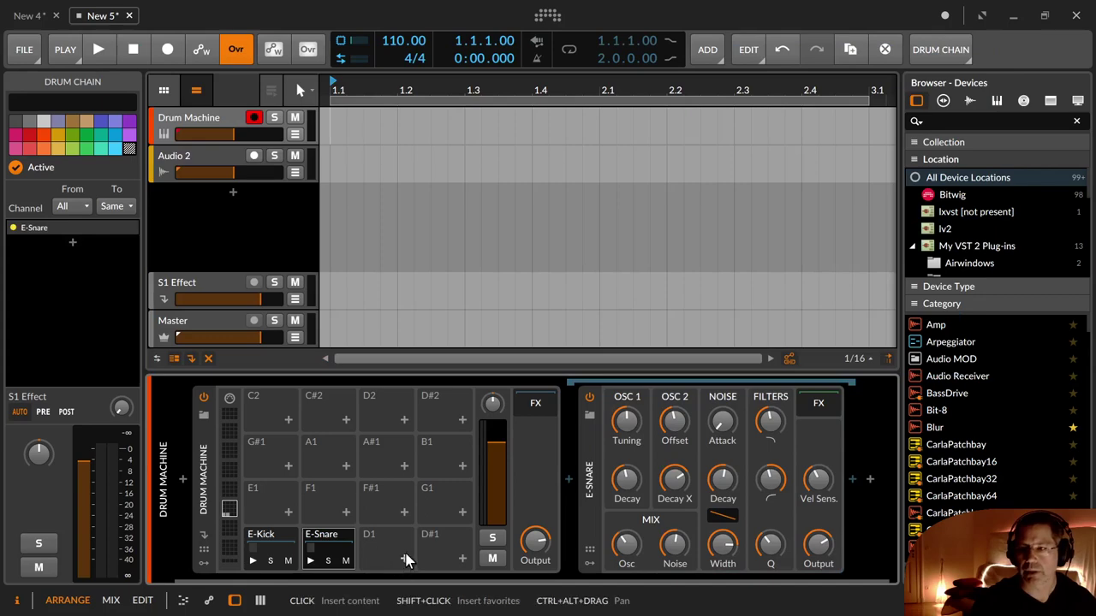
Load an E-Hat into the Drum Machine's D1 pad.
click(405, 560)
text(e)
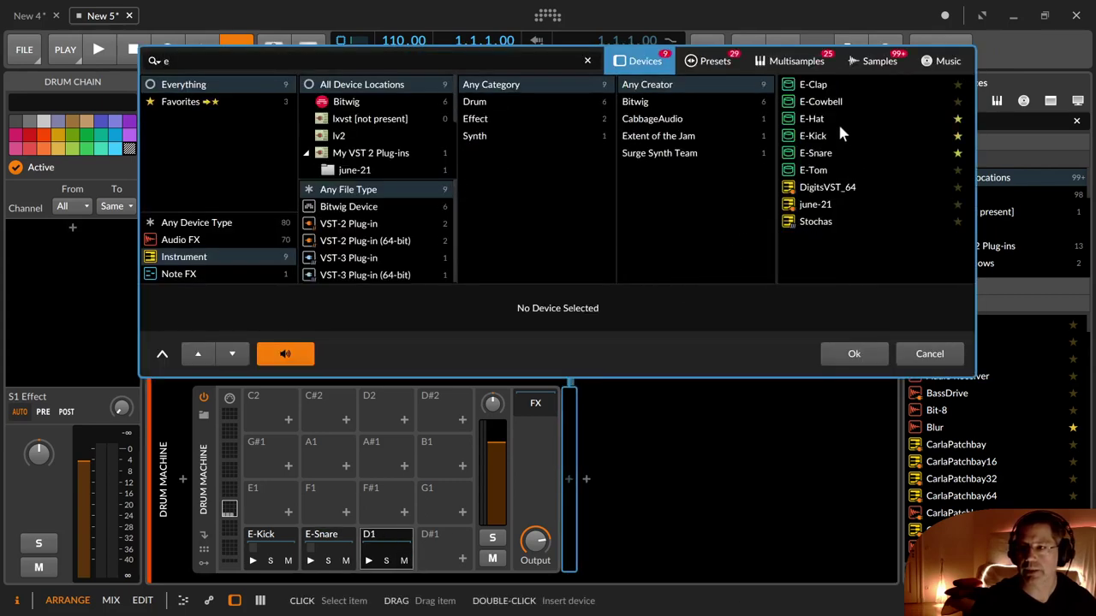
click(837, 119)
click(853, 353)
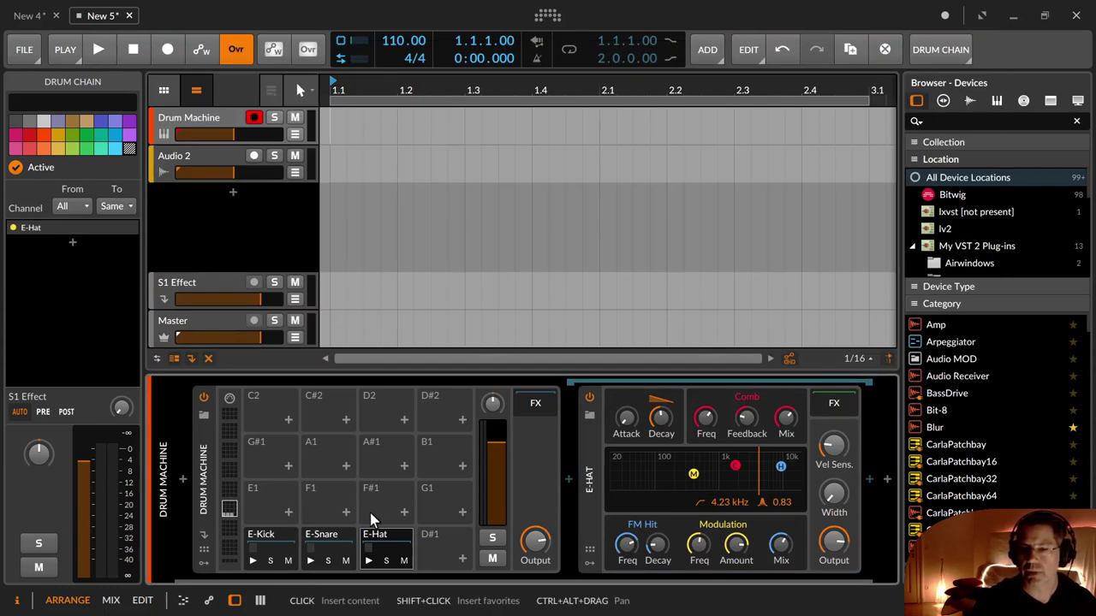
Load an E-Clap into the Drum Machine's F1 pad.
click(346, 511)
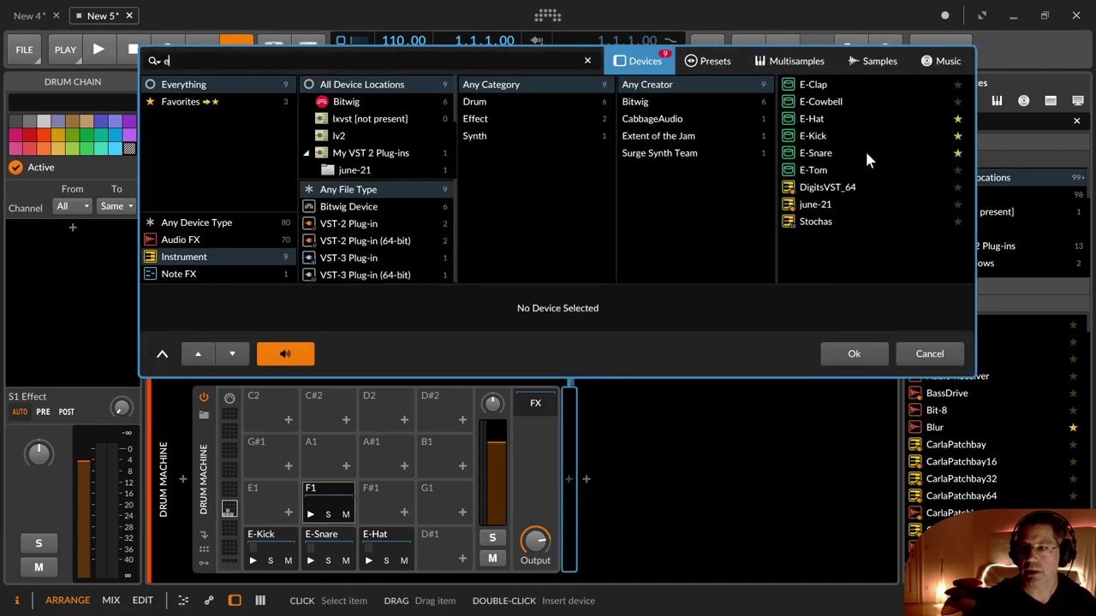
click(828, 85)
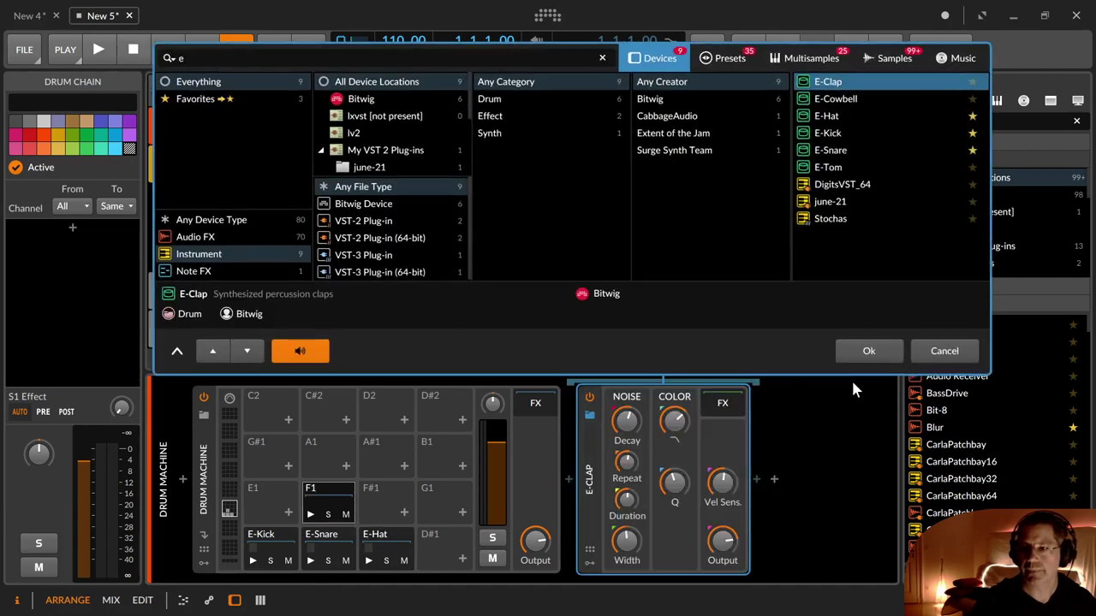
click(854, 354)
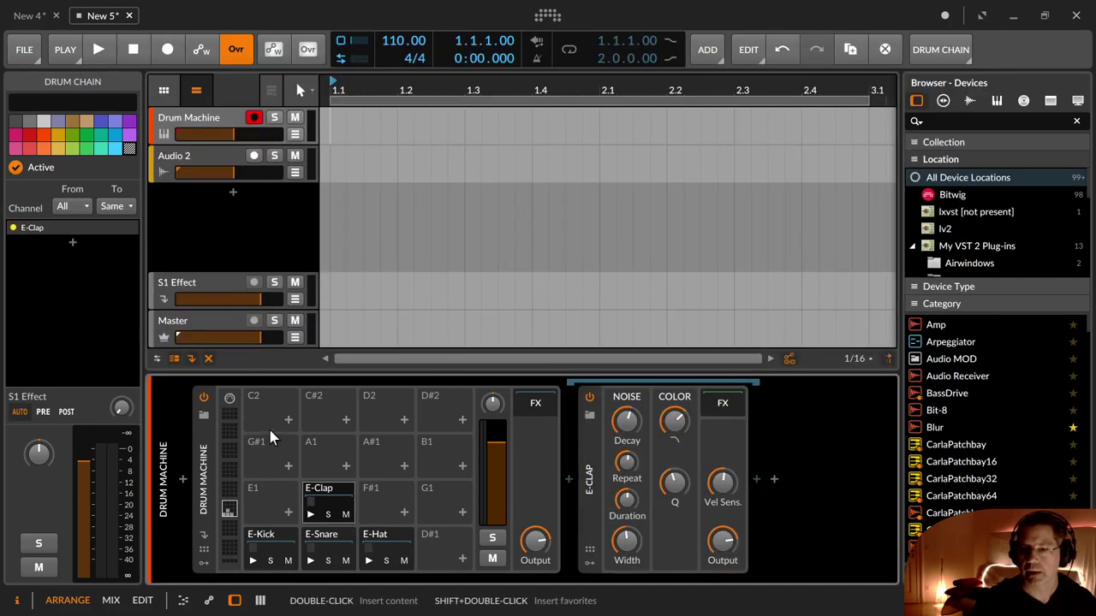
Load an E-Cowbell into the Drum Machine's G#1 pad.
click(289, 467)
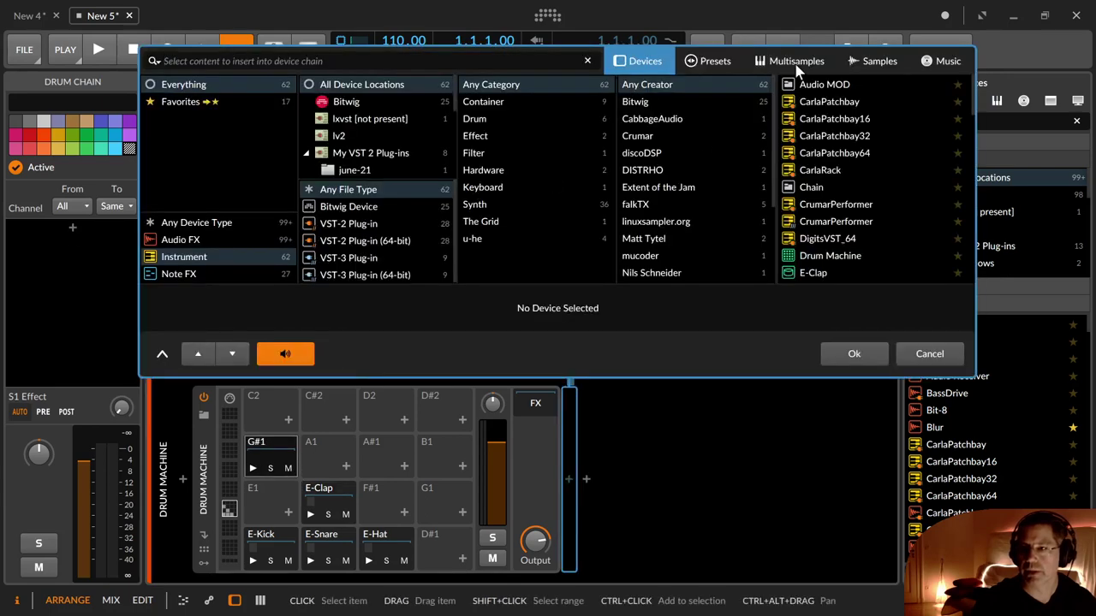
click(849, 101)
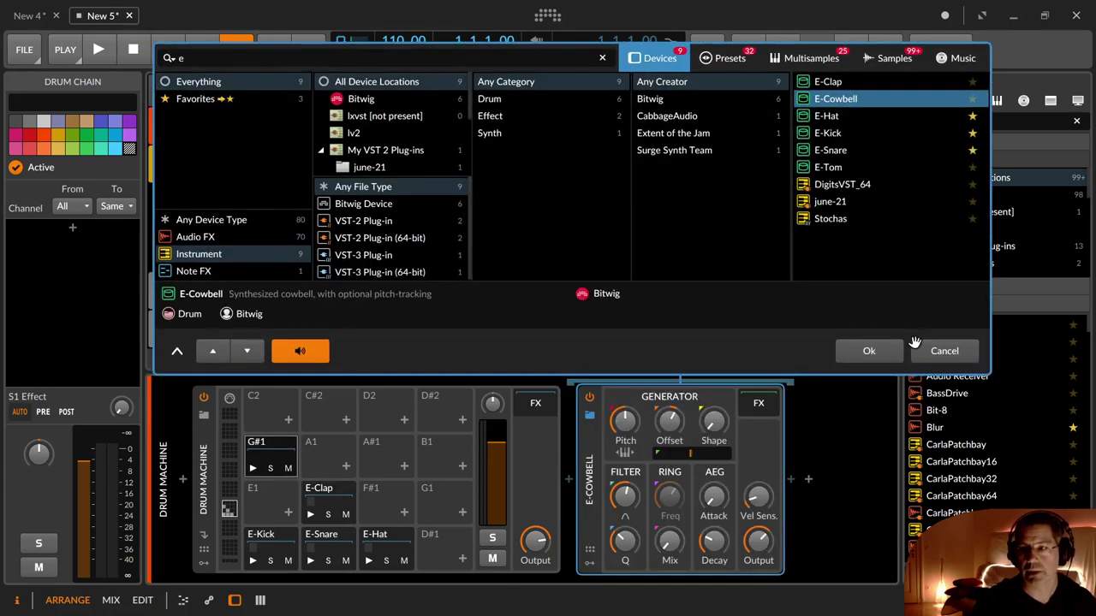
click(869, 353)
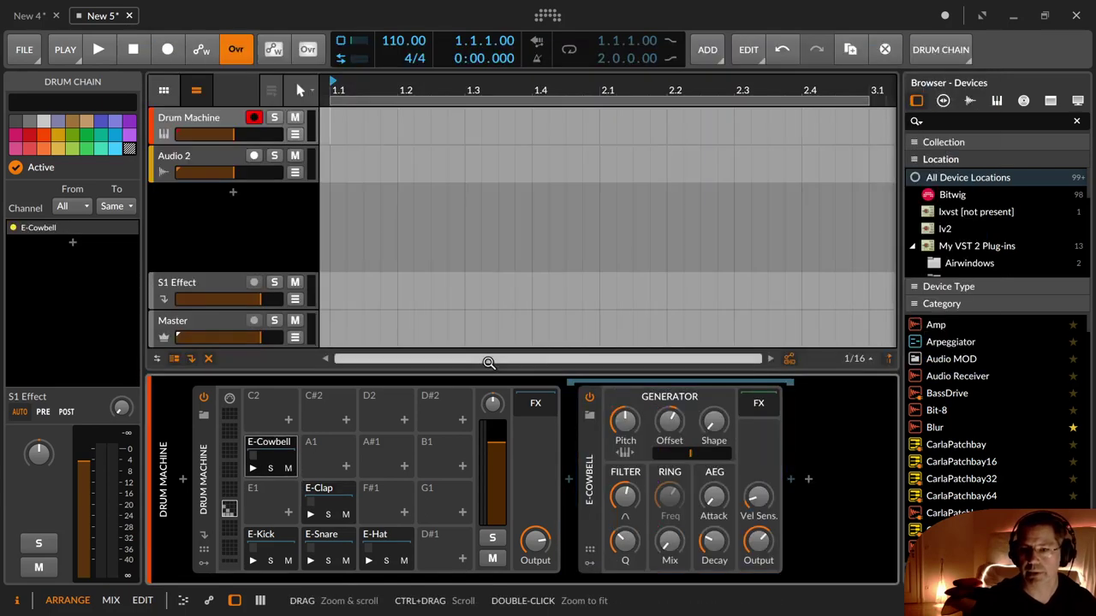
Load an E-Tom into the Drum Machine's C2 pad.
click(288, 421)
text(e)
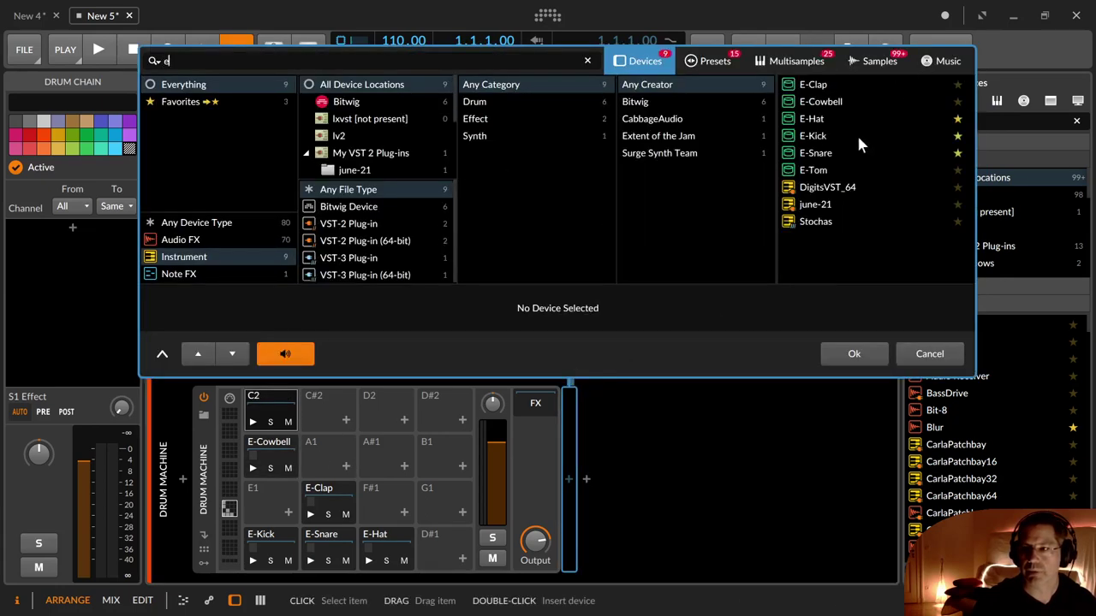
click(855, 169)
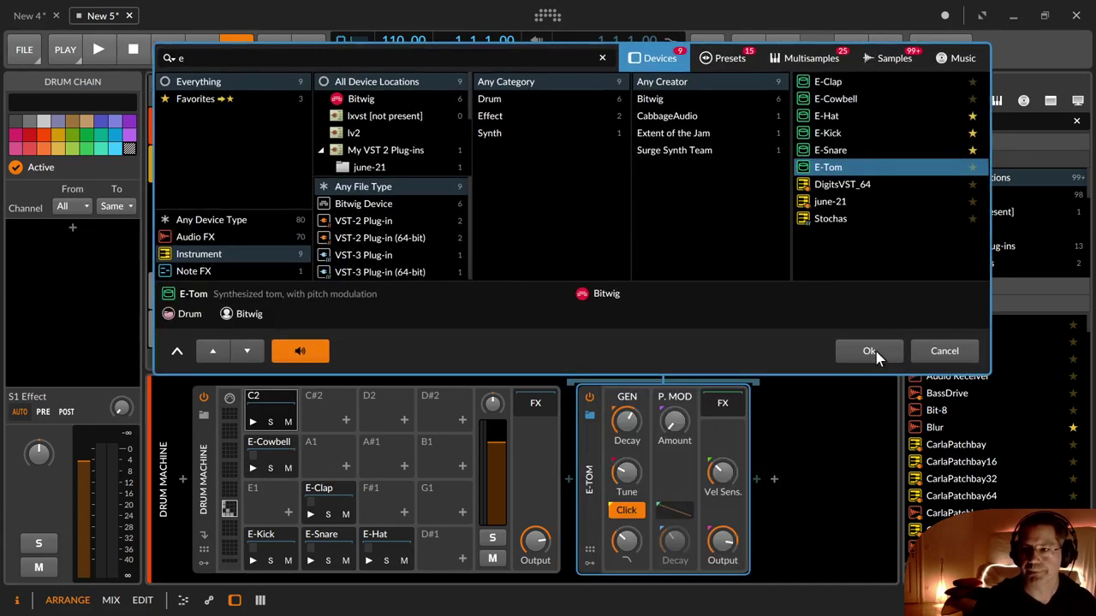
click(868, 351)
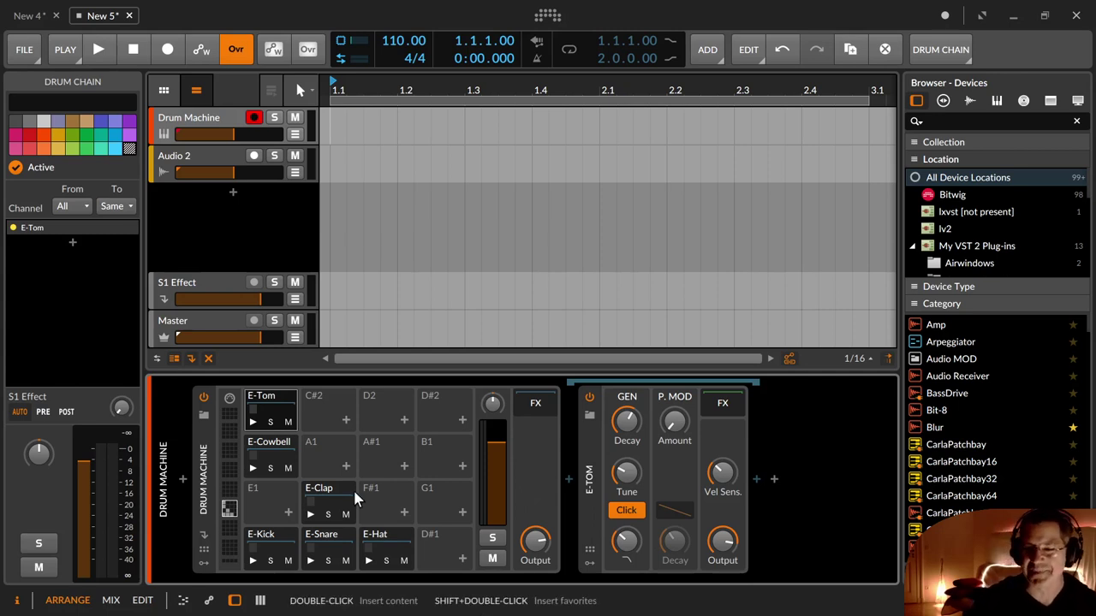
Select the E-Kick pad and shorten the kick's generator decay.
click(338, 555)
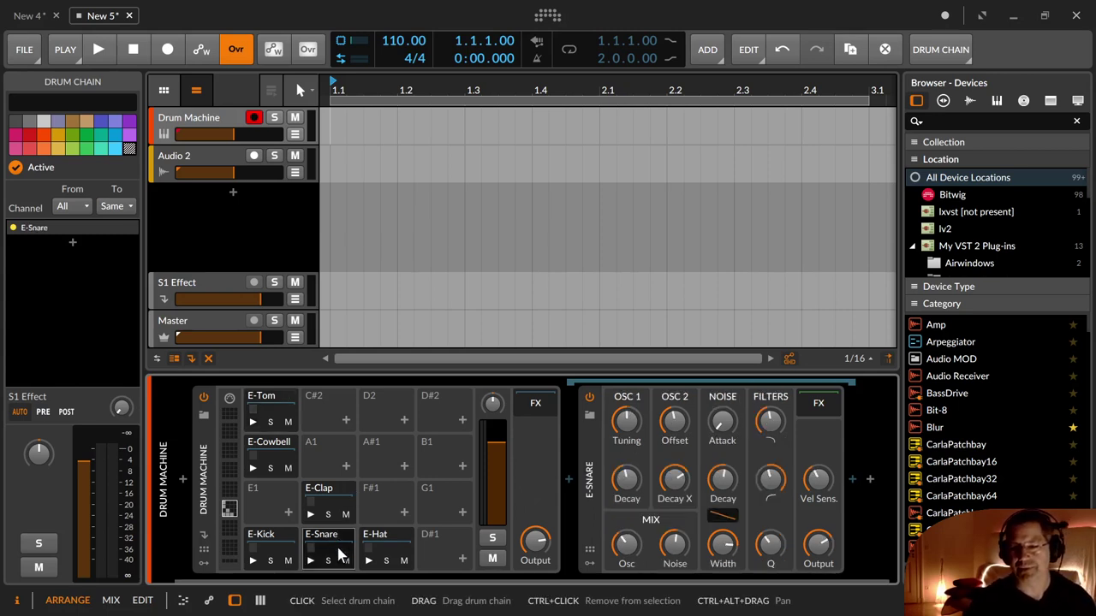
click(277, 552)
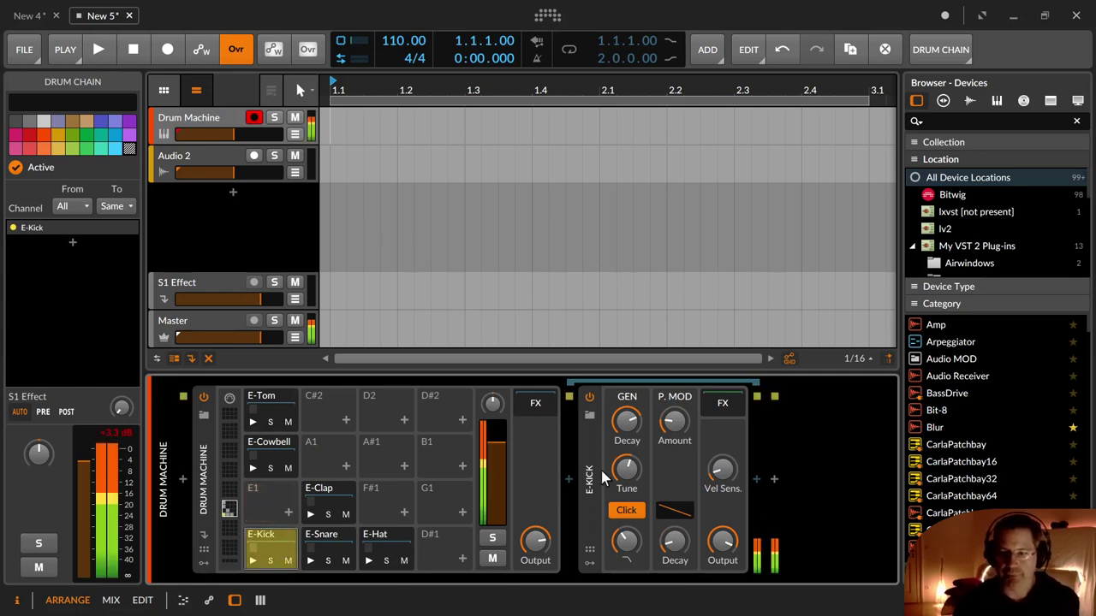
drag(630, 427, 630, 476)
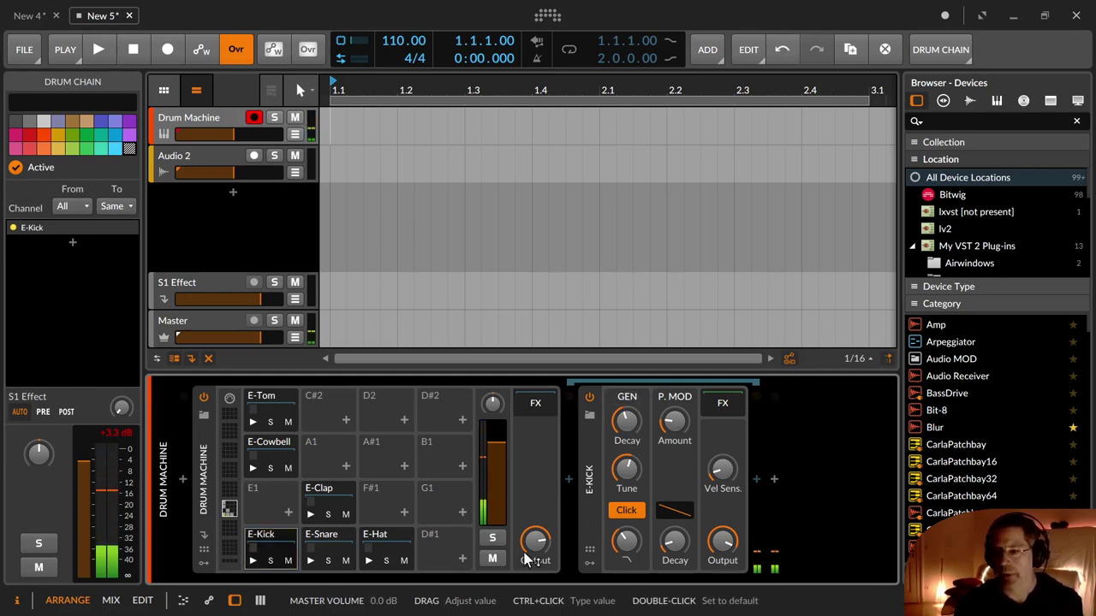
Audition the E-Snare pad and raise the snare's low-pass filter cutoff and noise attack.
click(311, 563)
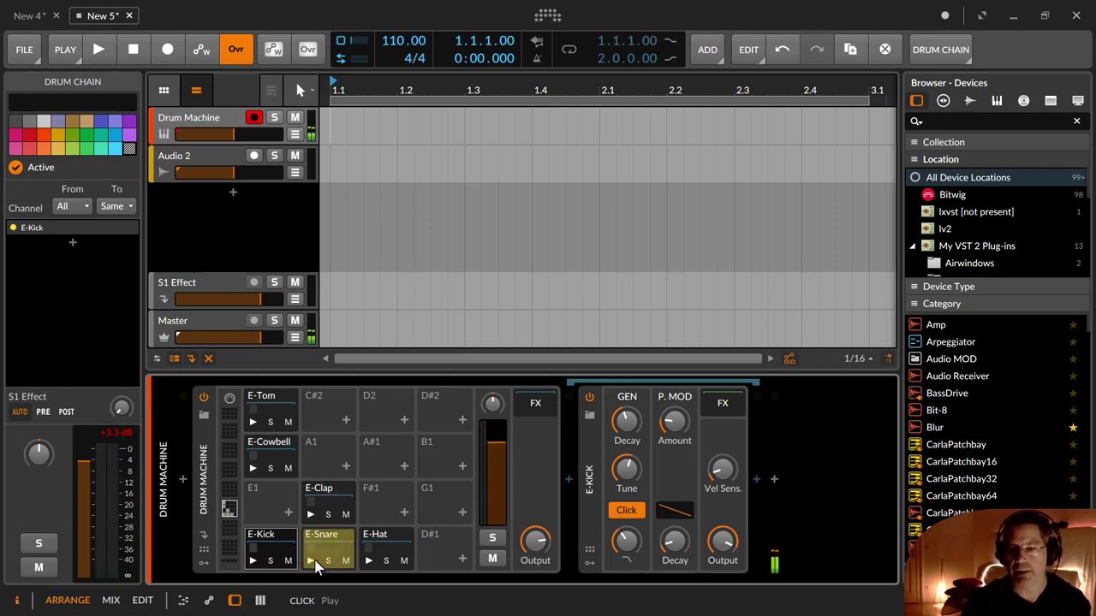
click(329, 545)
click(311, 562)
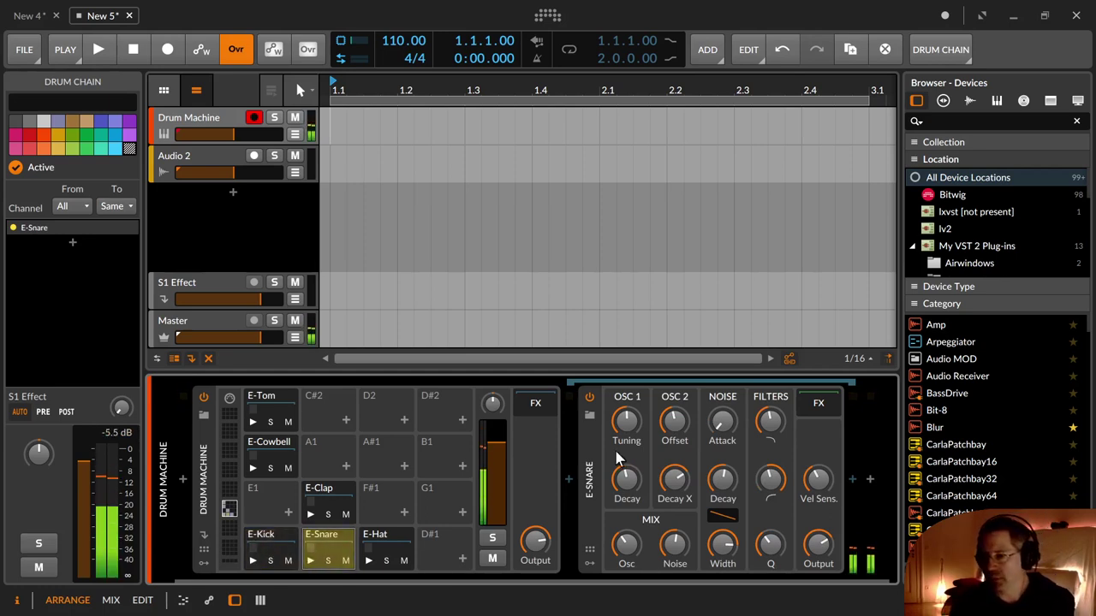
drag(776, 421, 776, 386)
mouse_move(728, 426)
mouse_down()
mouse_move(728, 404)
mouse_move(721, 418)
mouse_move(772, 412)
mouse_move(726, 438)
mouse_up()
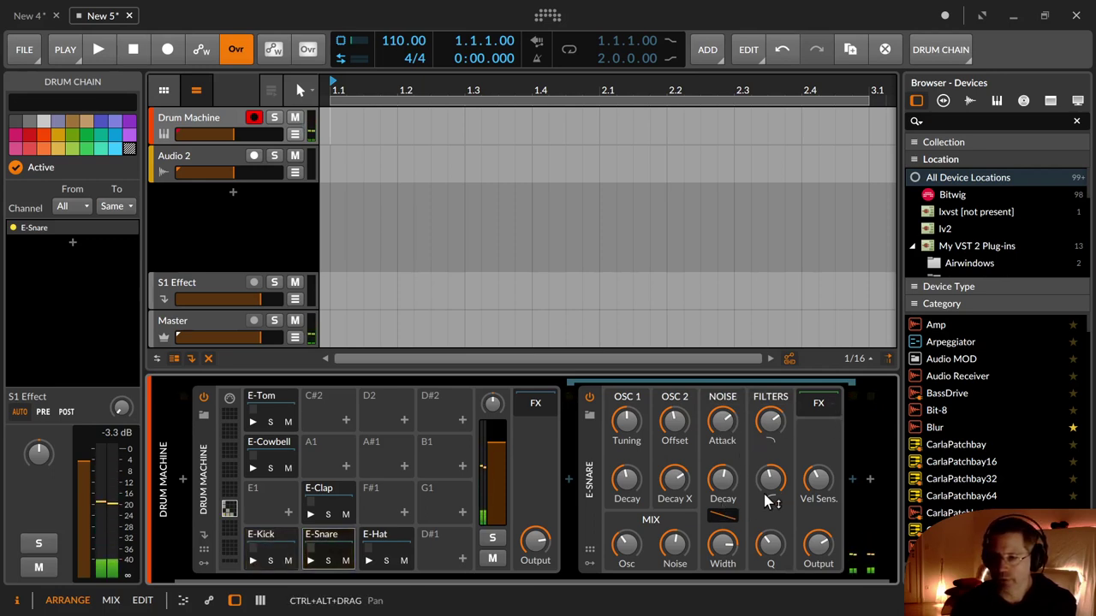
Fine-tune the E-Snare's filter and output, slightly raise its oscillator mix, and narrow its stereo width.
drag(781, 486, 818, 543)
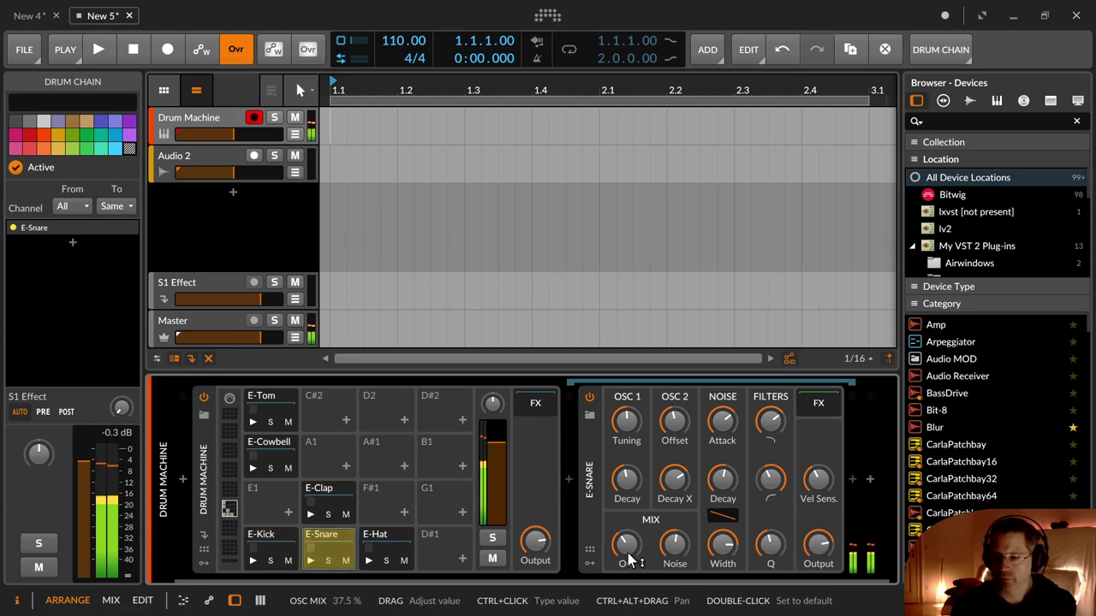
drag(629, 556, 676, 556)
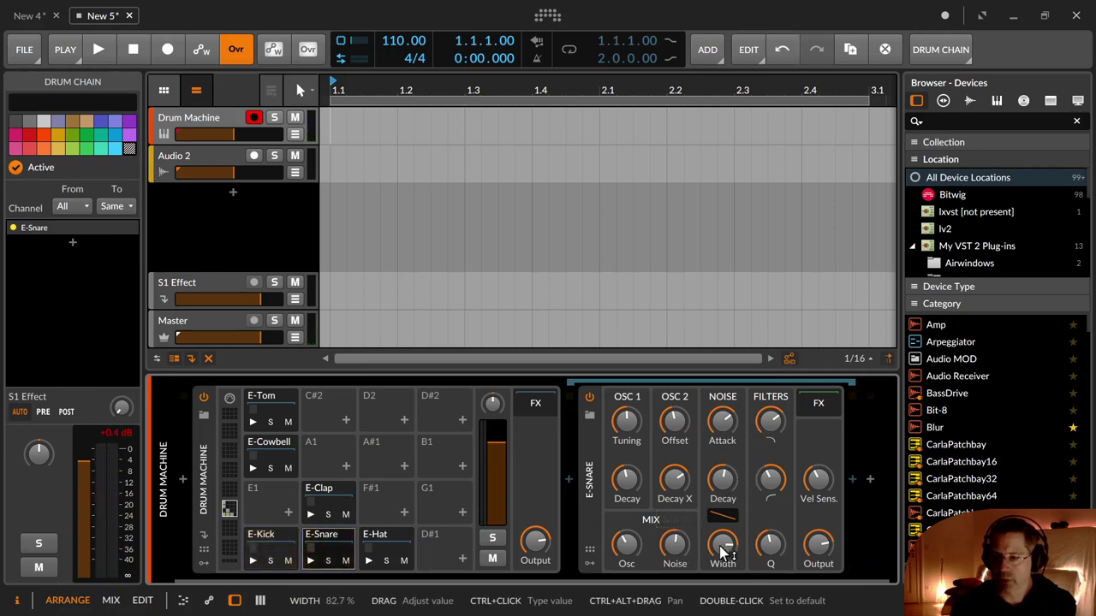
drag(722, 546, 722, 548)
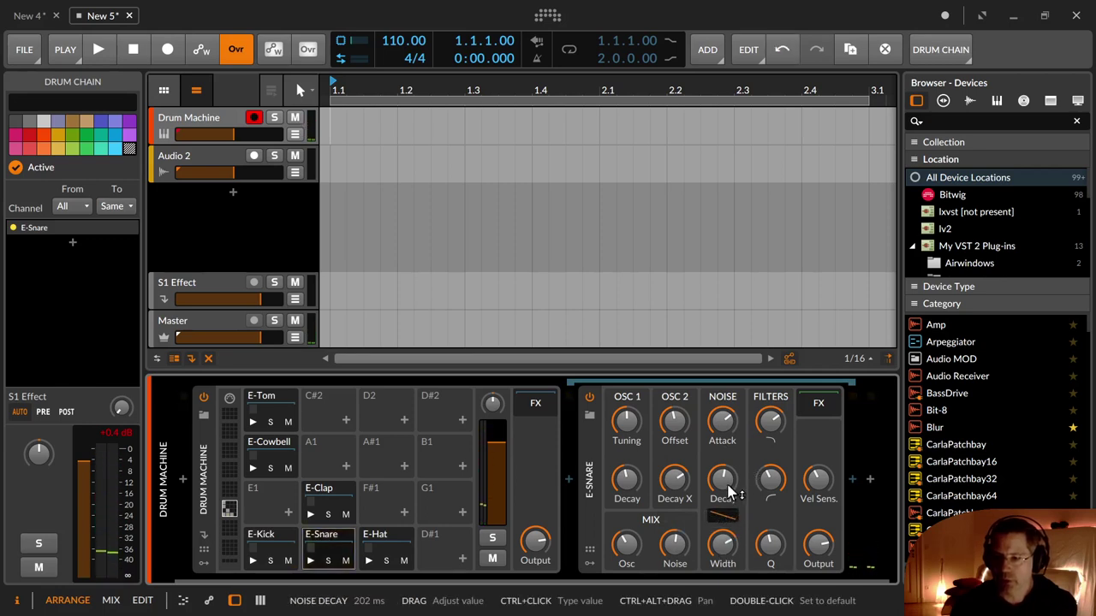
Lengthen the E-Snare's noise decay to about 300 ms.
drag(722, 481, 726, 495)
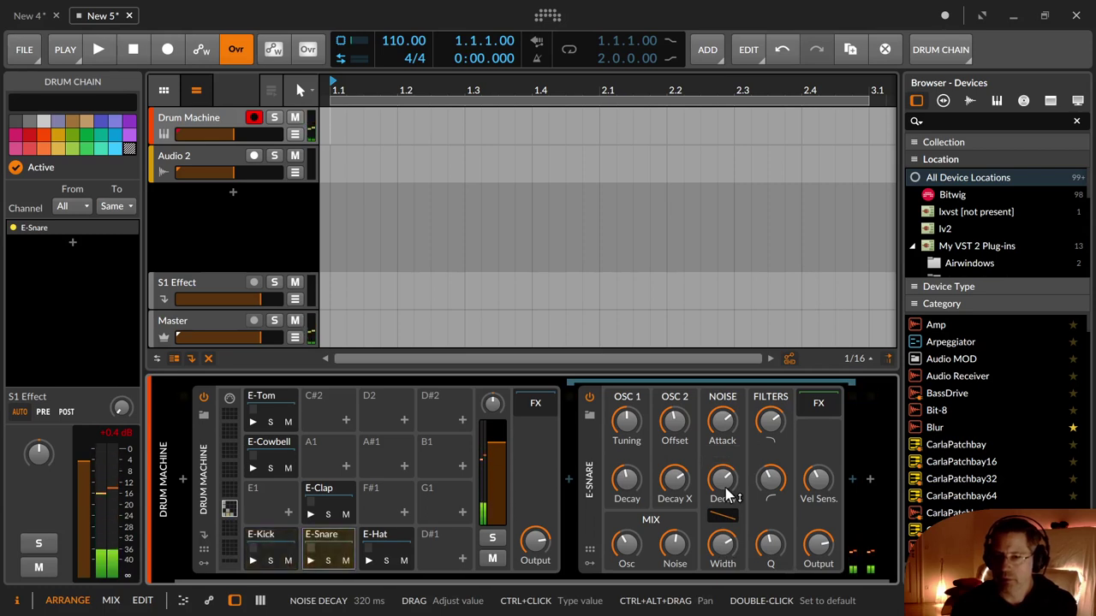
scroll(724, 495, down, 5)
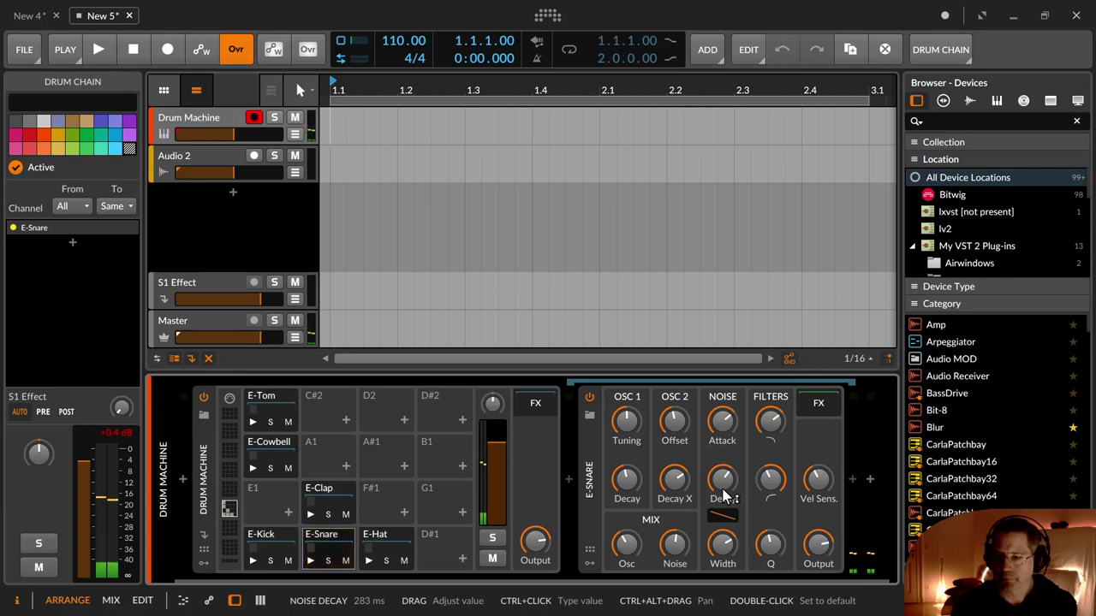
scroll(724, 494, up, 3)
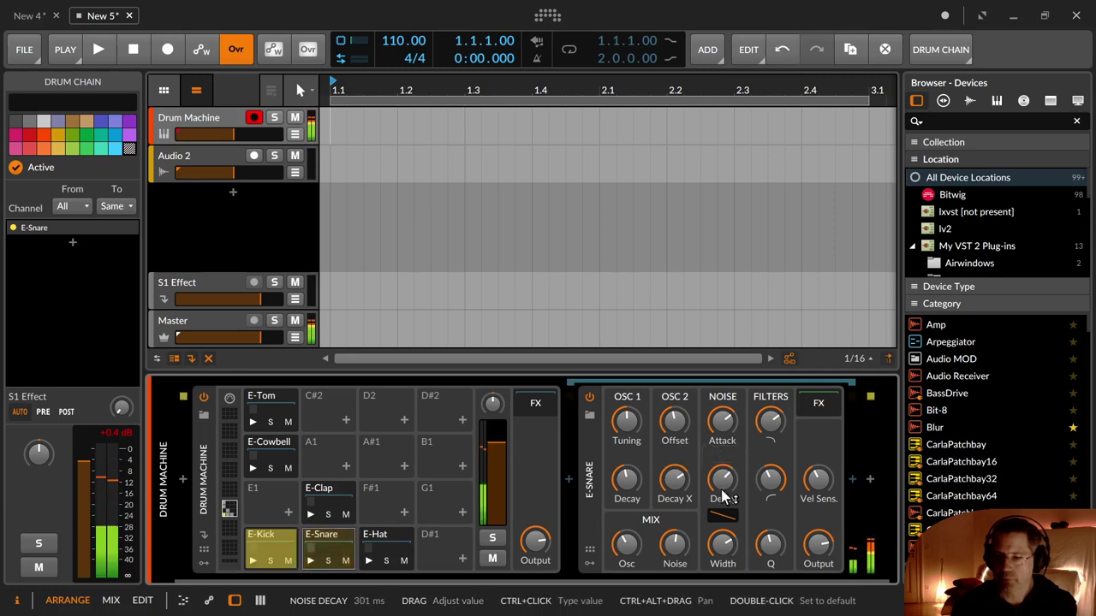
scroll(719, 491, down, 1)
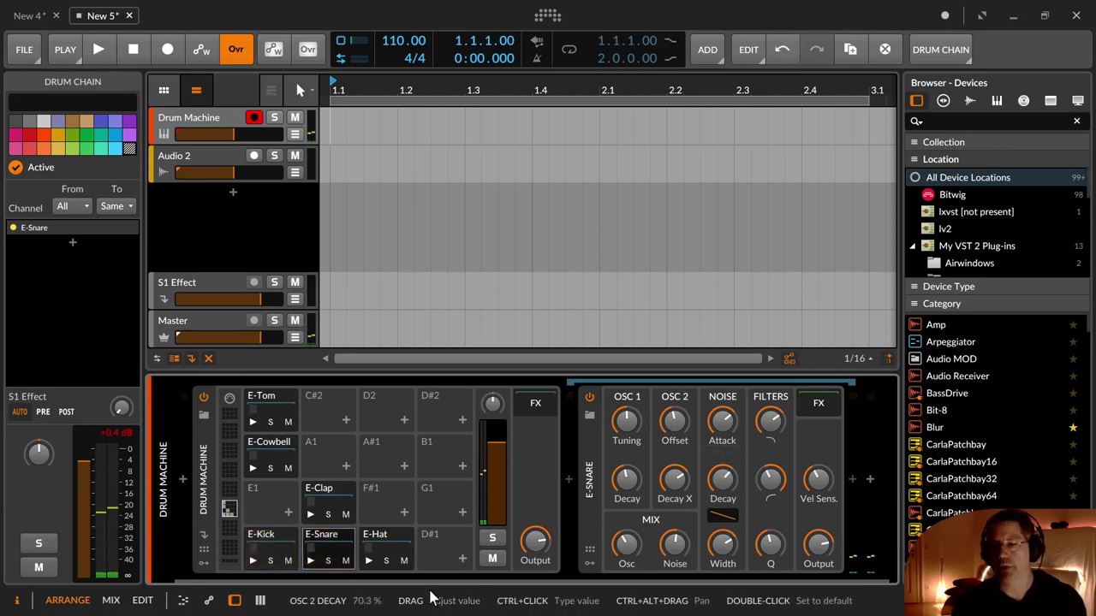
Solo the E-Hat pad and set the hat's attack time to about 1.18 ms.
click(385, 561)
click(394, 539)
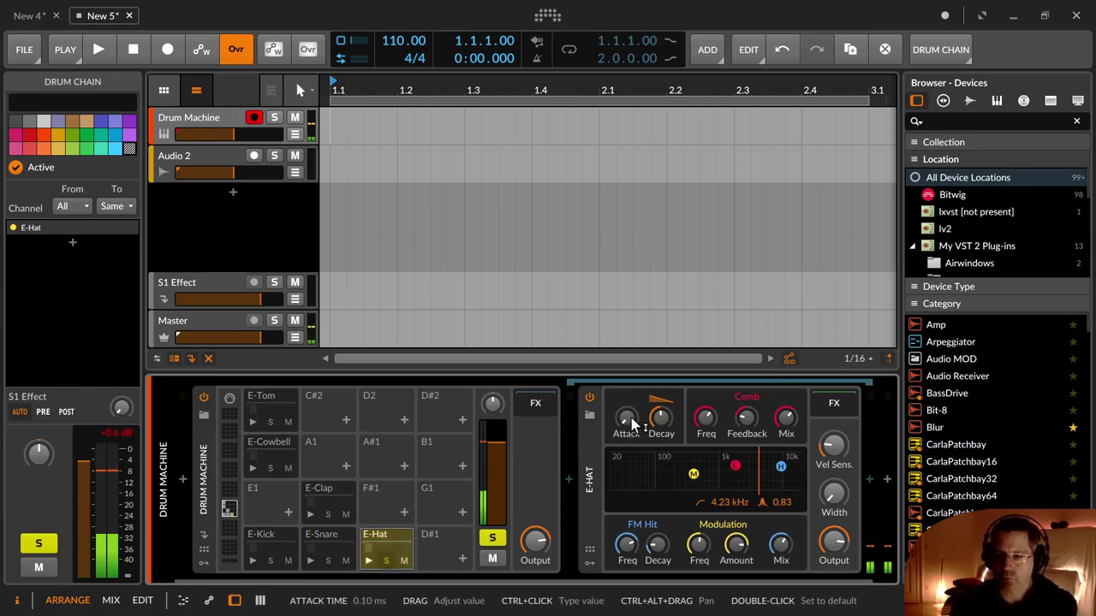
drag(629, 419, 630, 409)
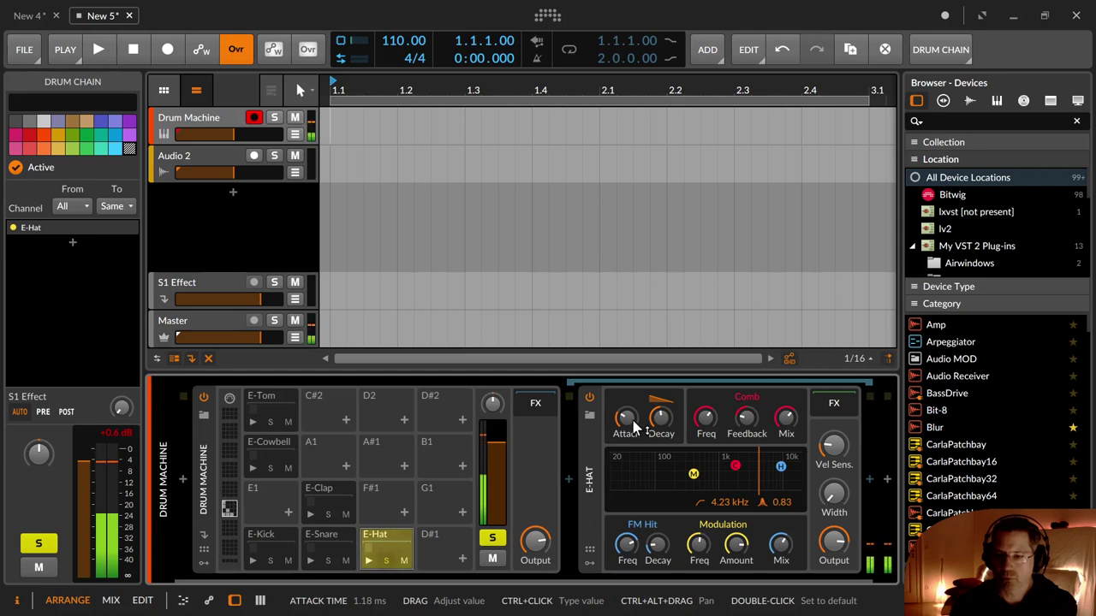
Set the E-Hat's attack time to 2.06 ms and duplicate the hat pad onto D#1.
drag(633, 425, 632, 420)
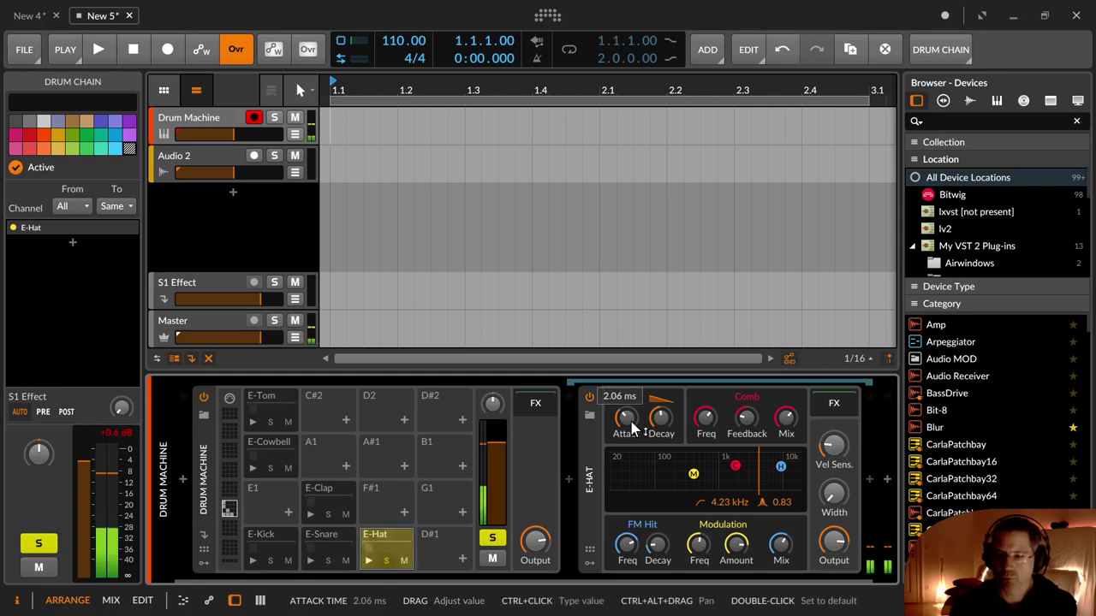
click(388, 548)
click(388, 547)
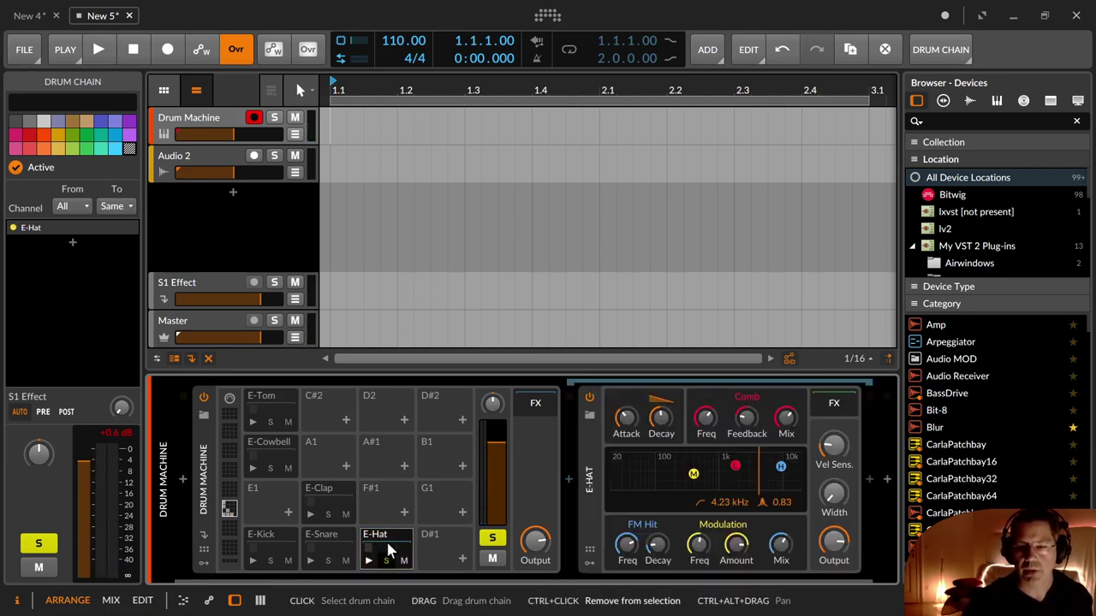
drag(387, 548, 419, 552)
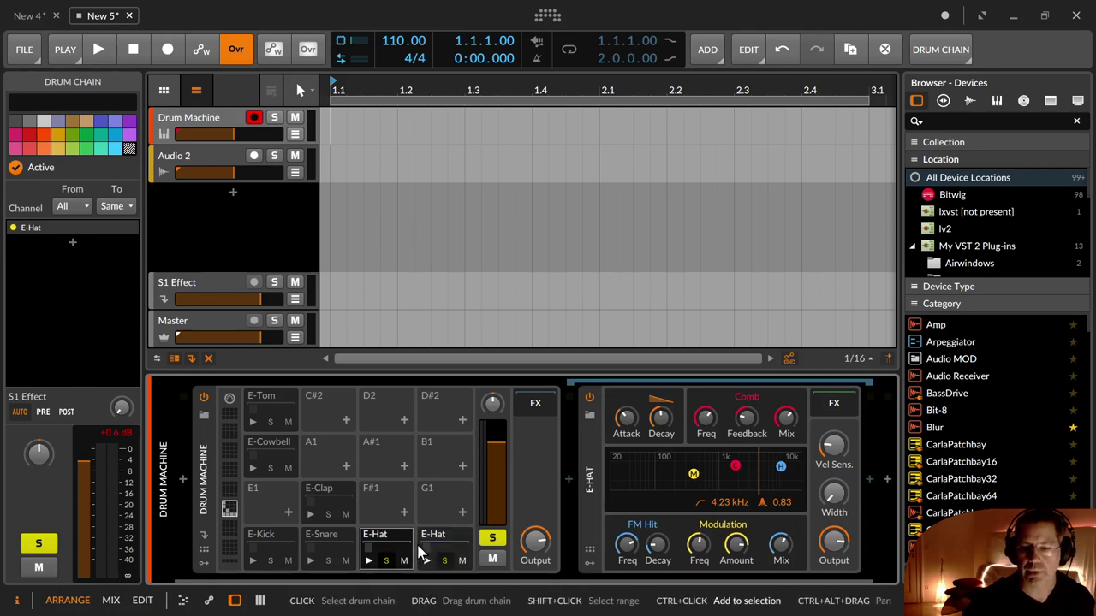
Lengthen the decay of the copied hat on D#1 and set its comb filter feedback to about -31.7 %.
click(448, 537)
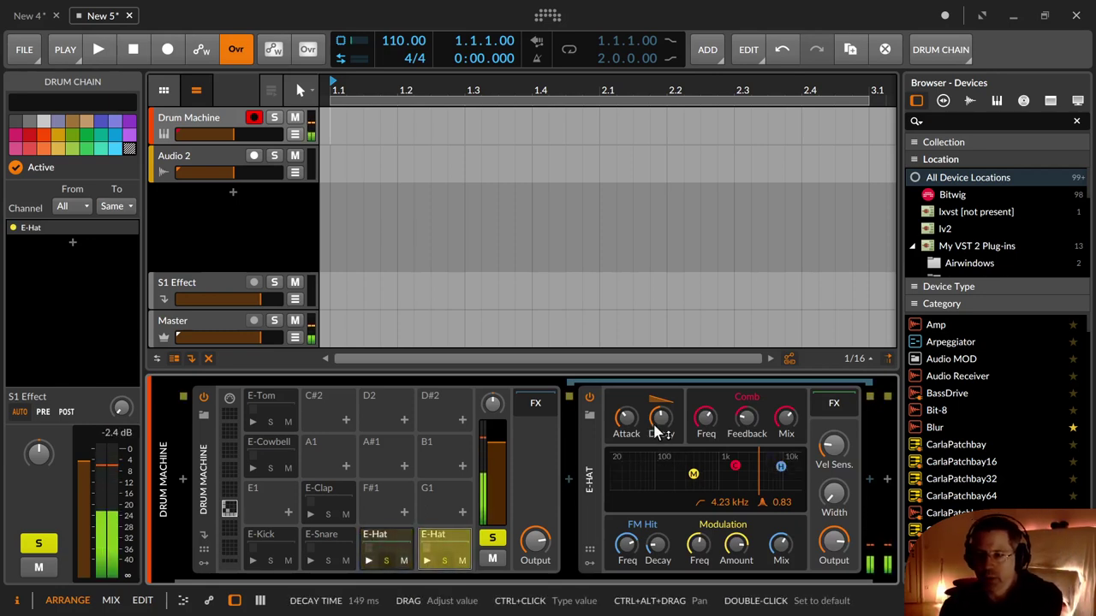
mouse_move(659, 432)
mouse_down()
mouse_move(659, 403)
mouse_move(659, 424)
mouse_up()
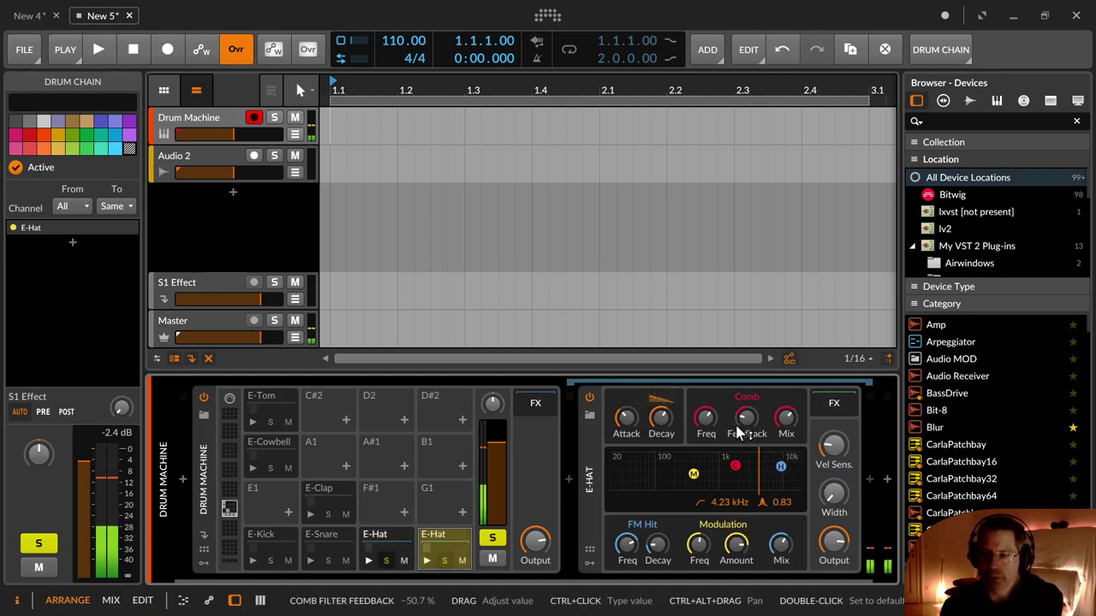
mouse_move(744, 421)
mouse_down()
mouse_move(745, 394)
mouse_move(745, 434)
mouse_up()
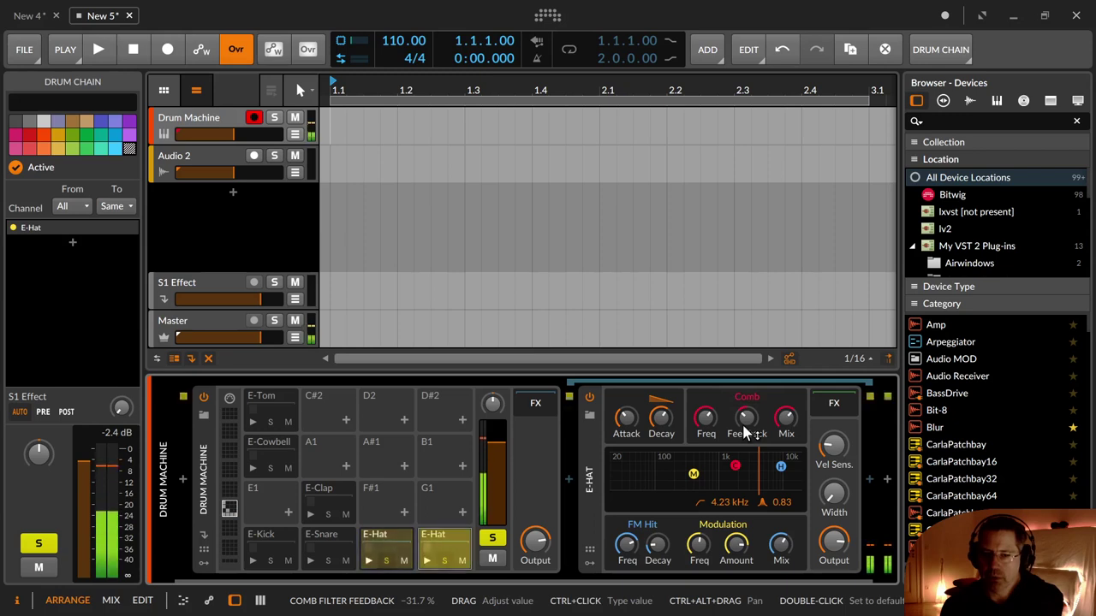
right_click(444, 553)
click(432, 545)
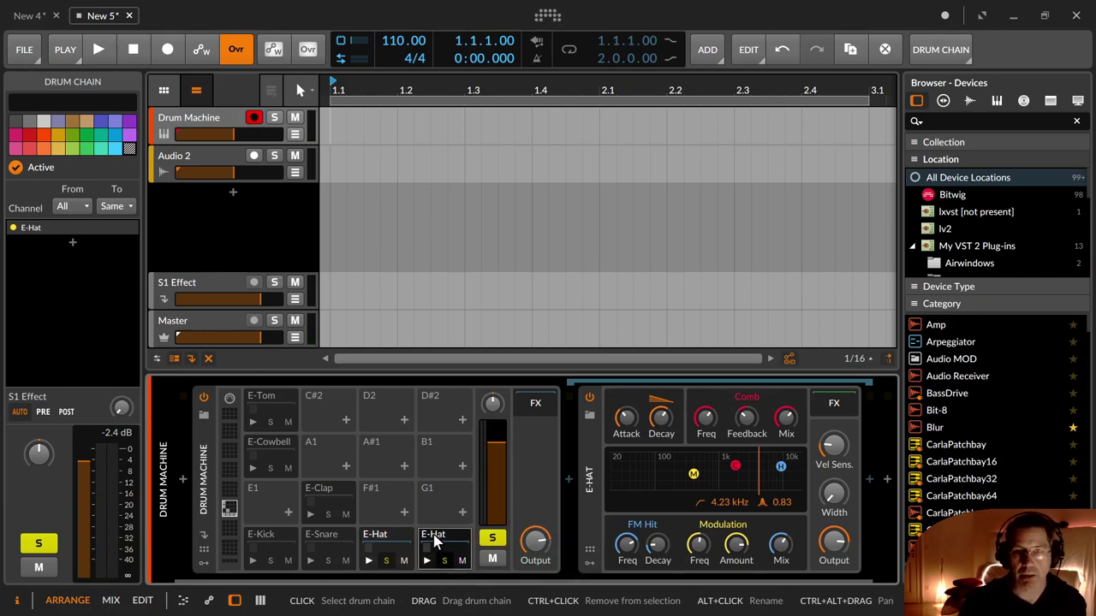
double_click(436, 541)
double_click(434, 541)
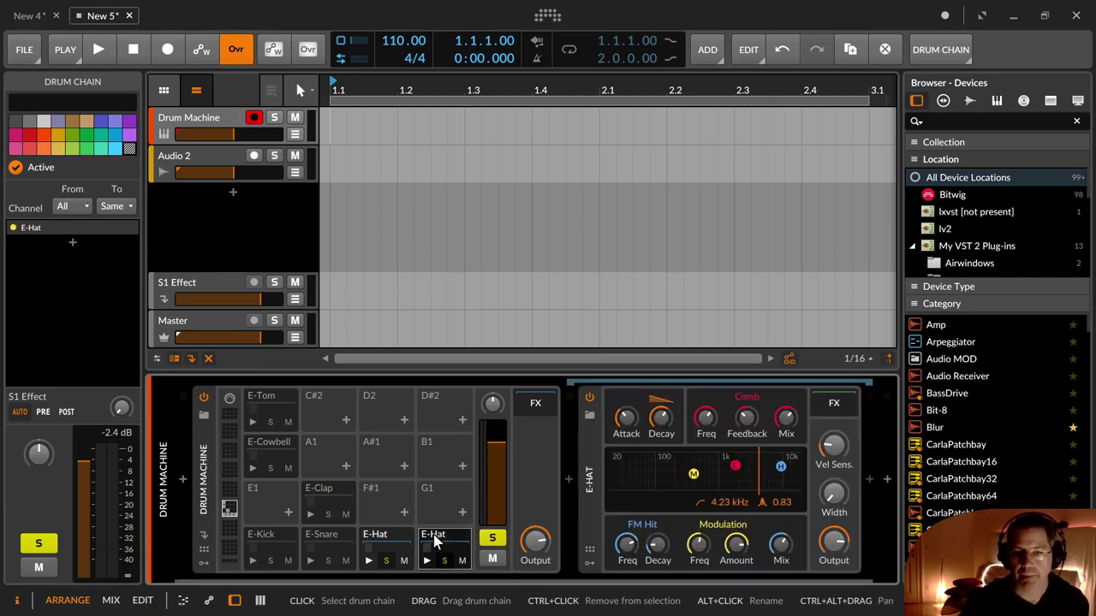
ctrl+click(434, 541)
ctrl+click(434, 541)
ctrl+click(434, 541)
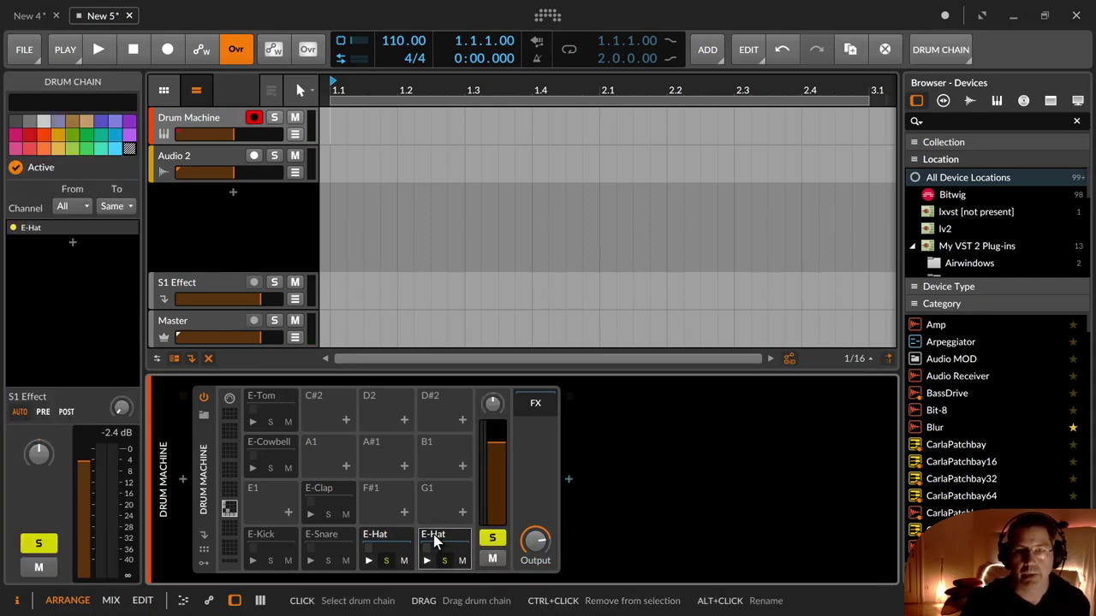
ctrl+click(434, 541)
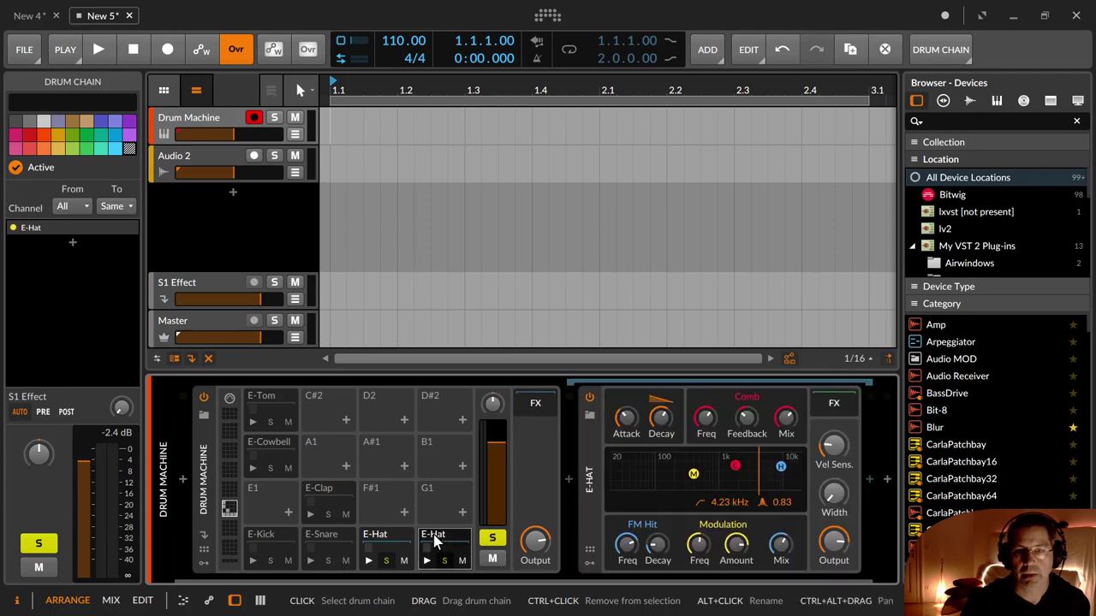
Rename the copied hat pad on D#1 as Hat Open and the original E-Hat pad as Hat Closed.
click(72, 102)
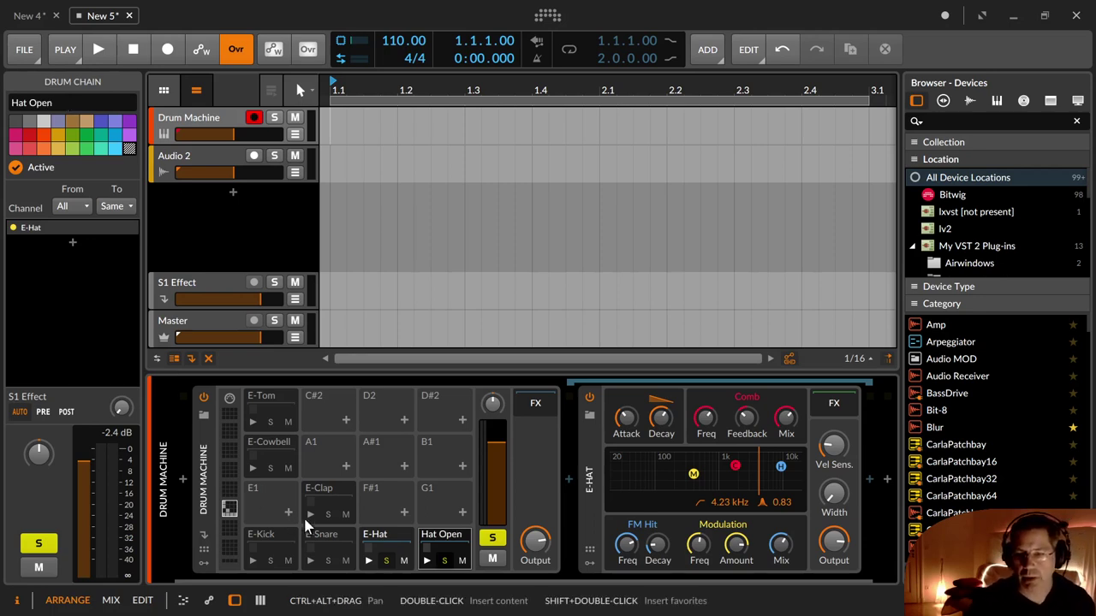
click(385, 539)
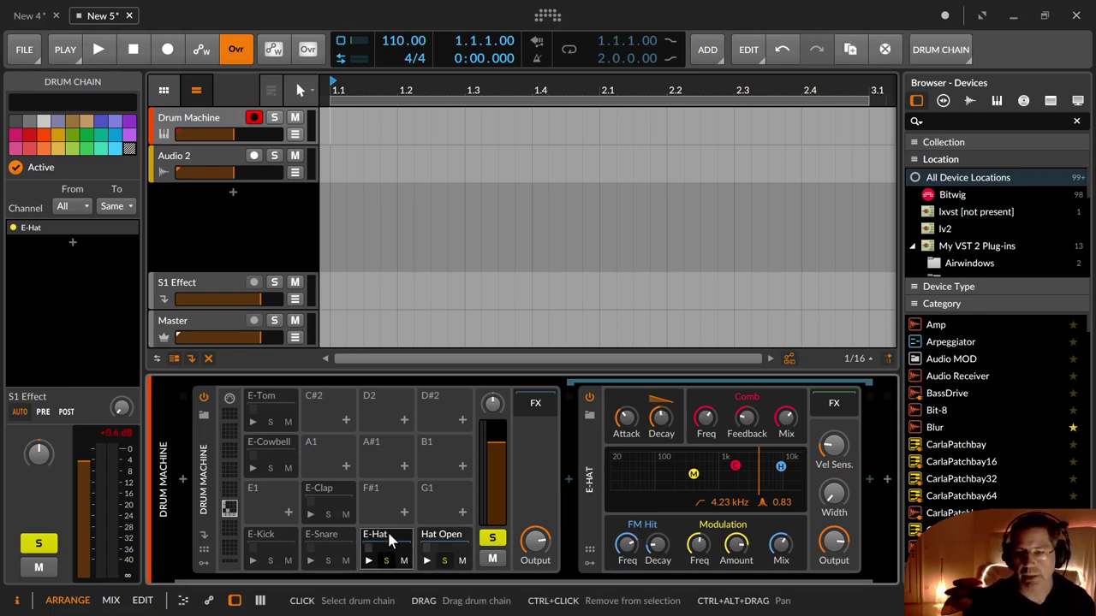
click(113, 103)
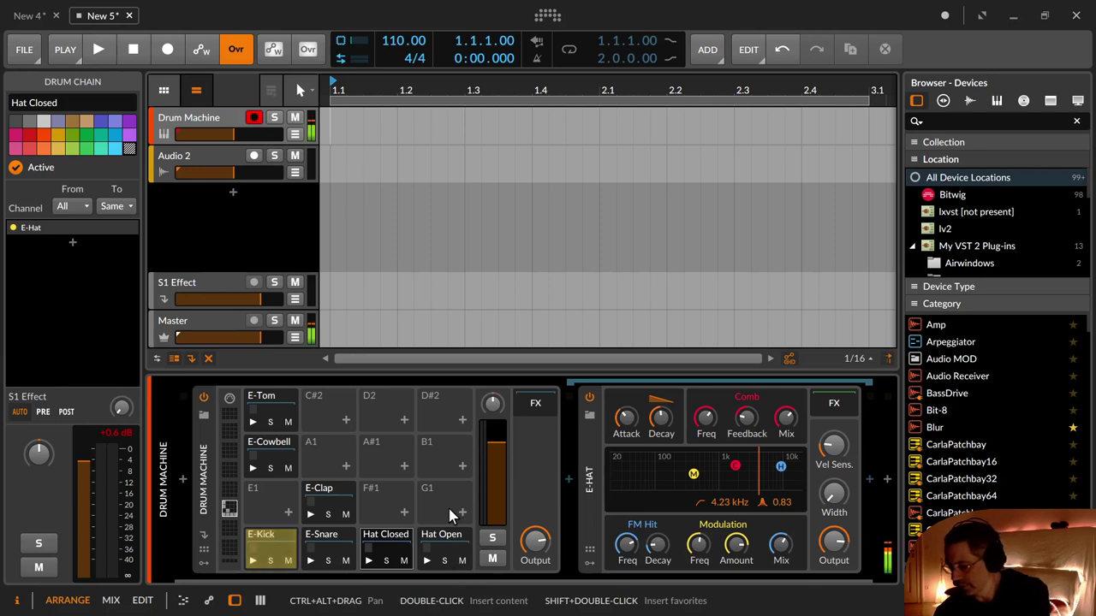
Duplicate the Hat Closed pad onto F#1 and lengthen the copy's attack time.
click(383, 552)
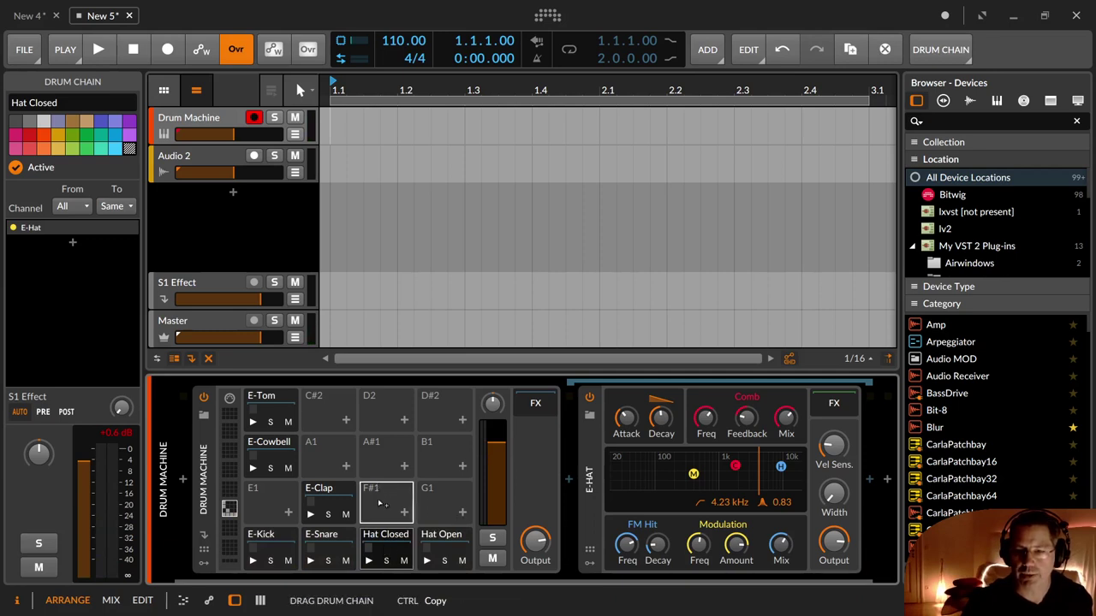
drag(380, 503, 380, 503)
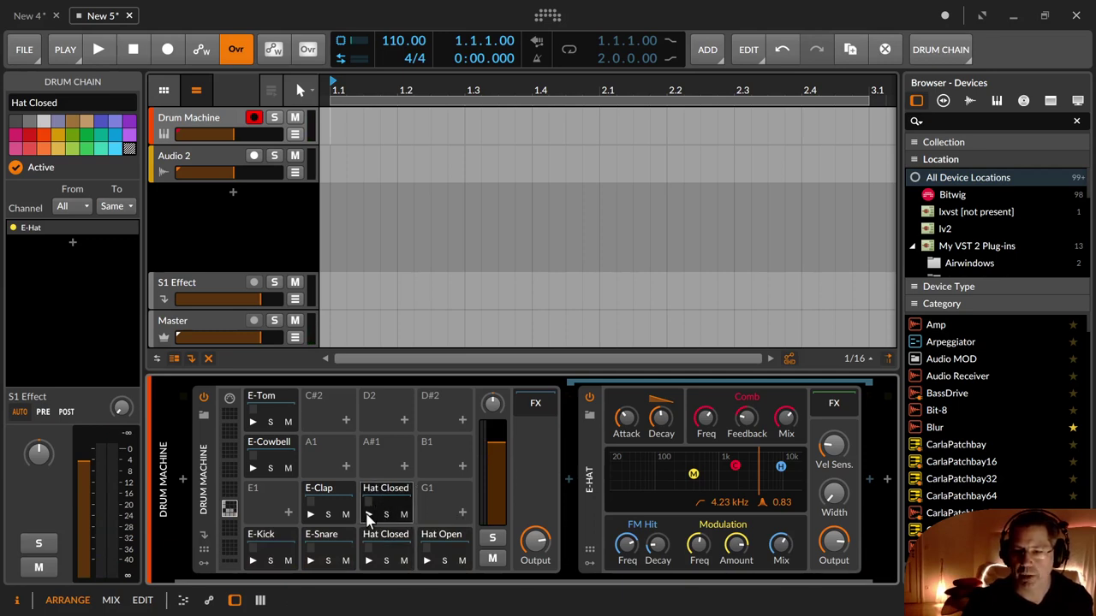
click(368, 516)
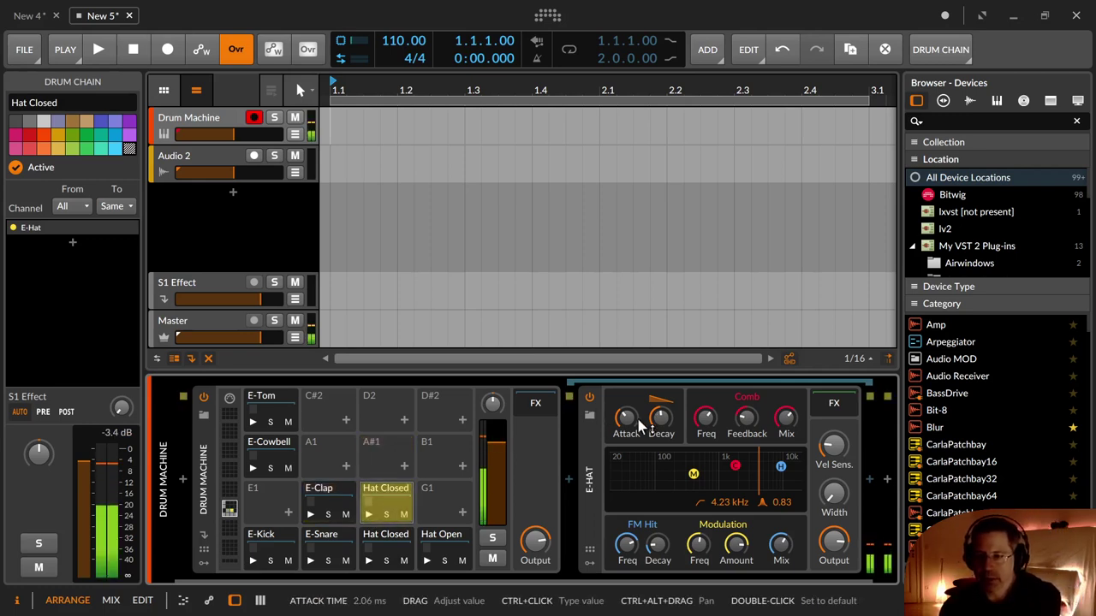
drag(638, 419, 638, 392)
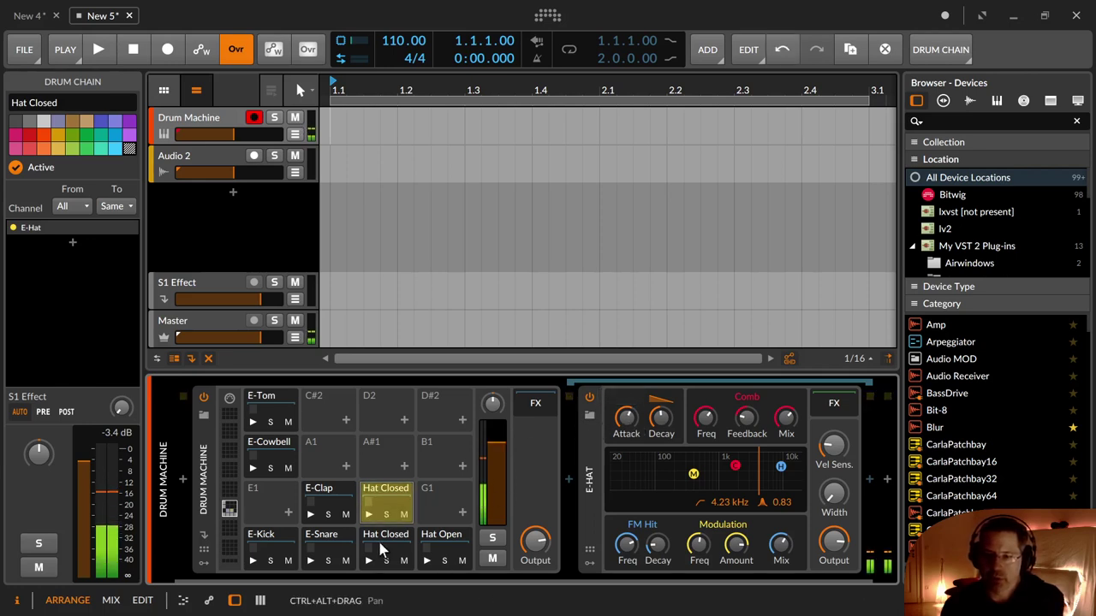
Rename the Hat Closed copy on F#1 as Jazz Hat.
click(399, 501)
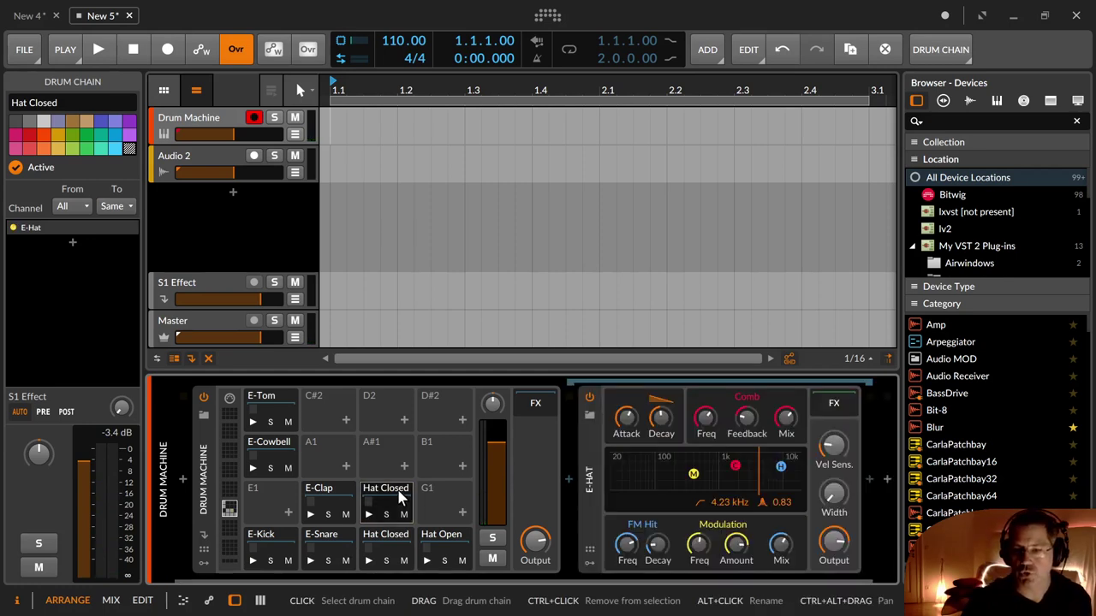
click(38, 103)
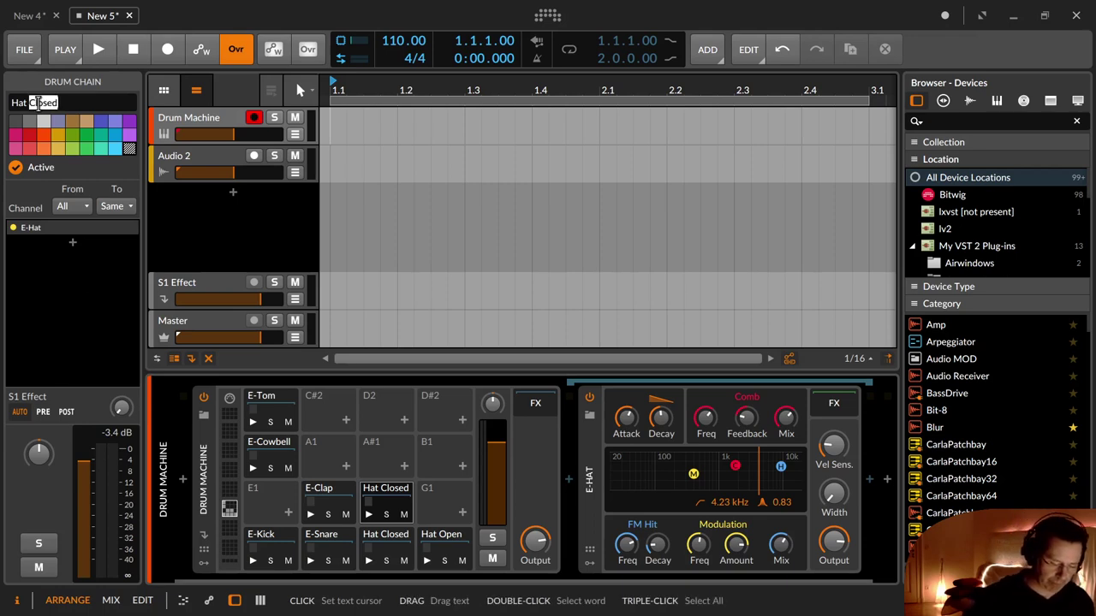
triple_click(38, 103)
text(Jazz Hat)
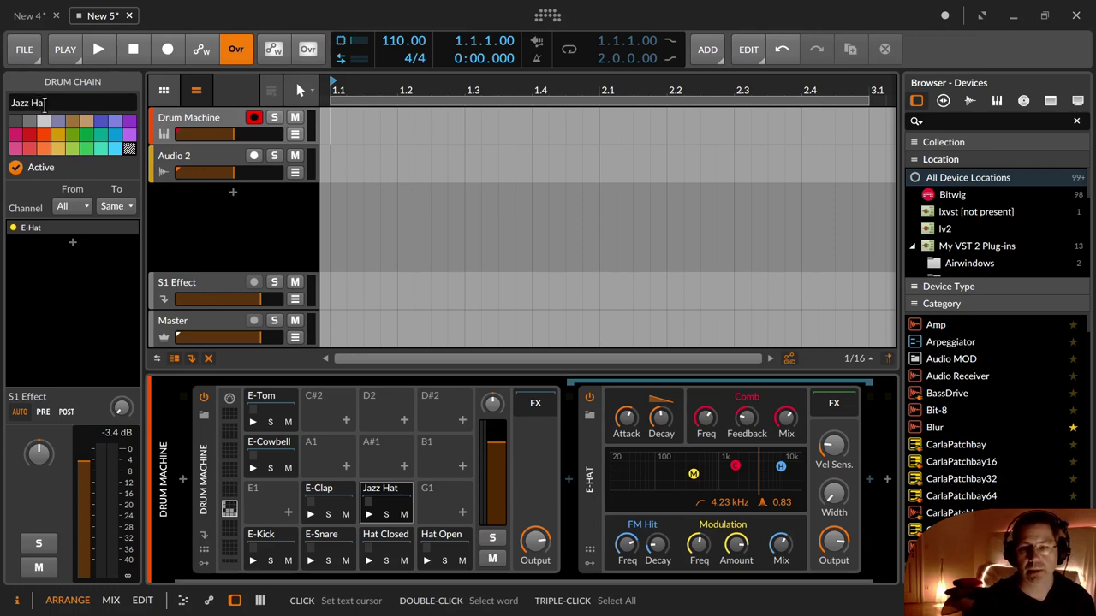
Duplicate the Jazz Hat pad onto G1 and select the copy, keeping the arranger view open.
drag(396, 497, 437, 500)
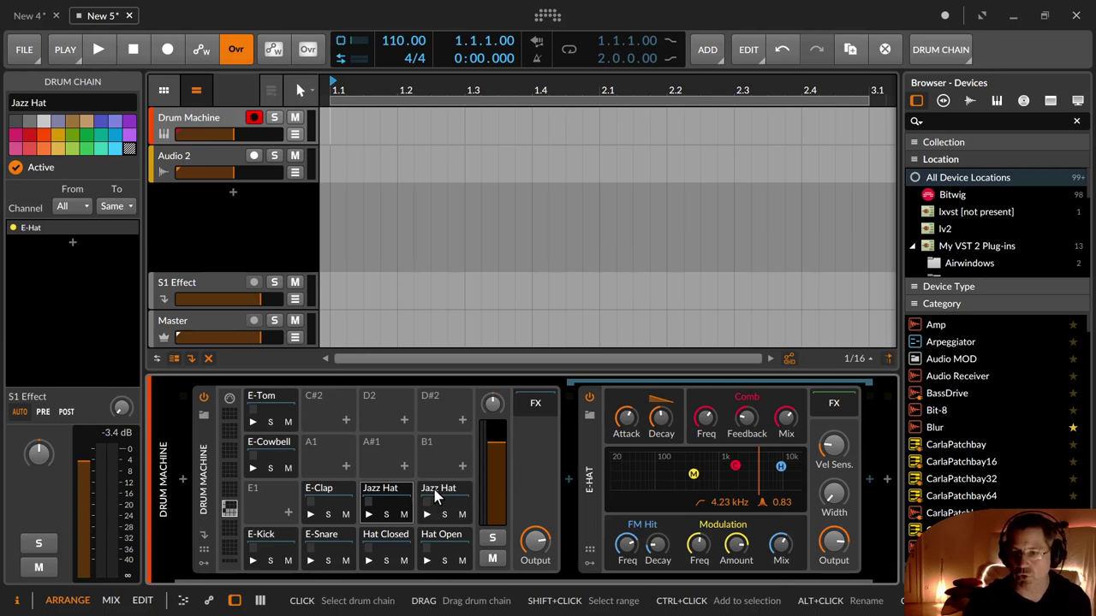
key(alt+2)
click(434, 489)
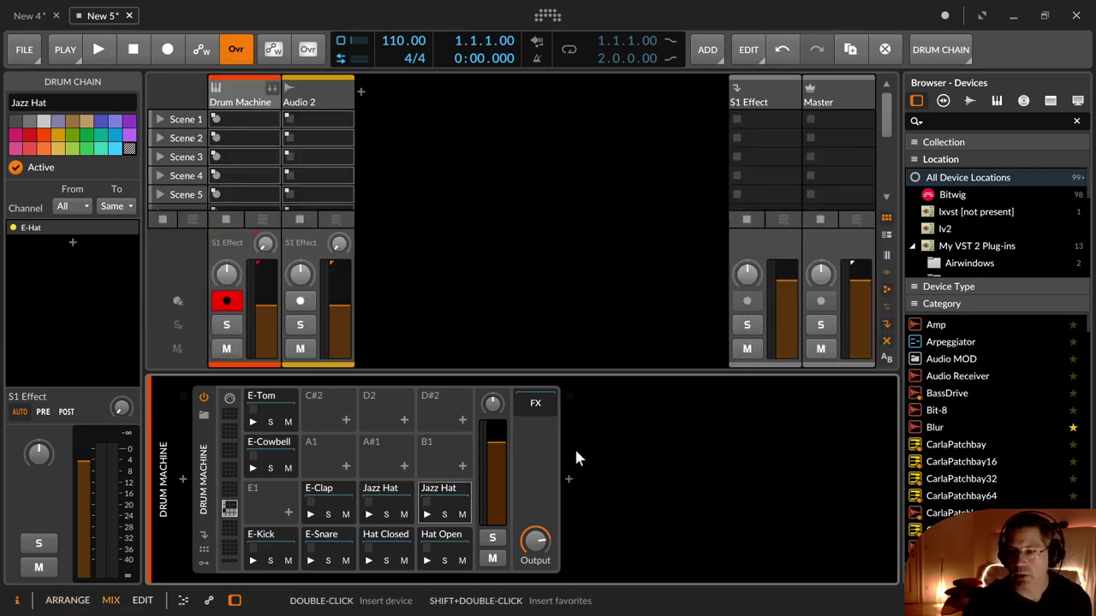
key(alt+1)
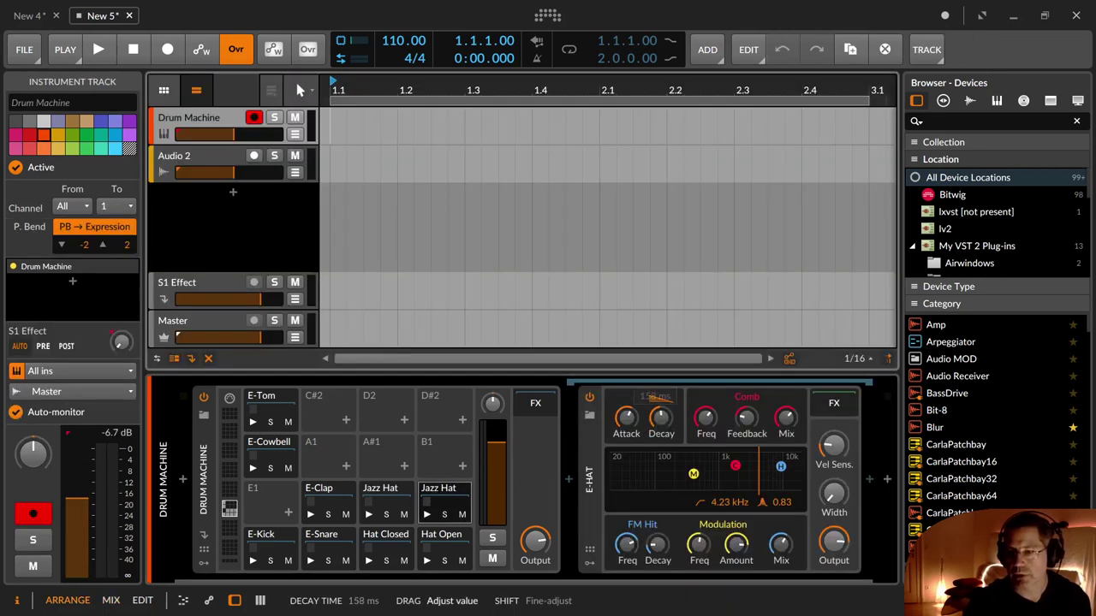
Adjust the decay and attack of the Jazz Hat copy on G1, and rename the drum machine's instrument track as Jazz Besen.
drag(661, 417, 657, 415)
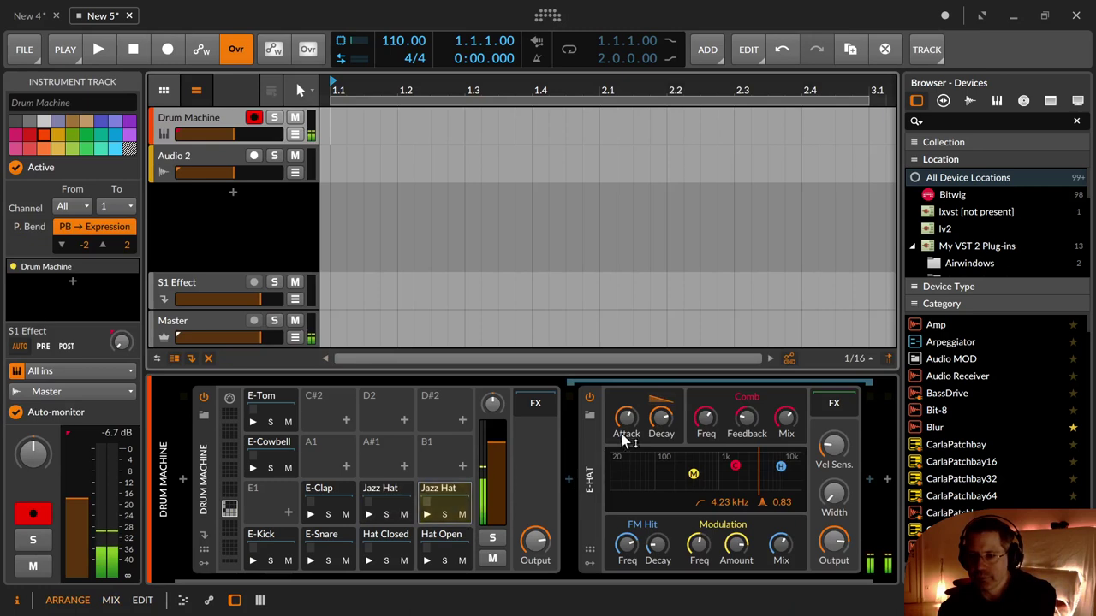
drag(626, 417, 625, 412)
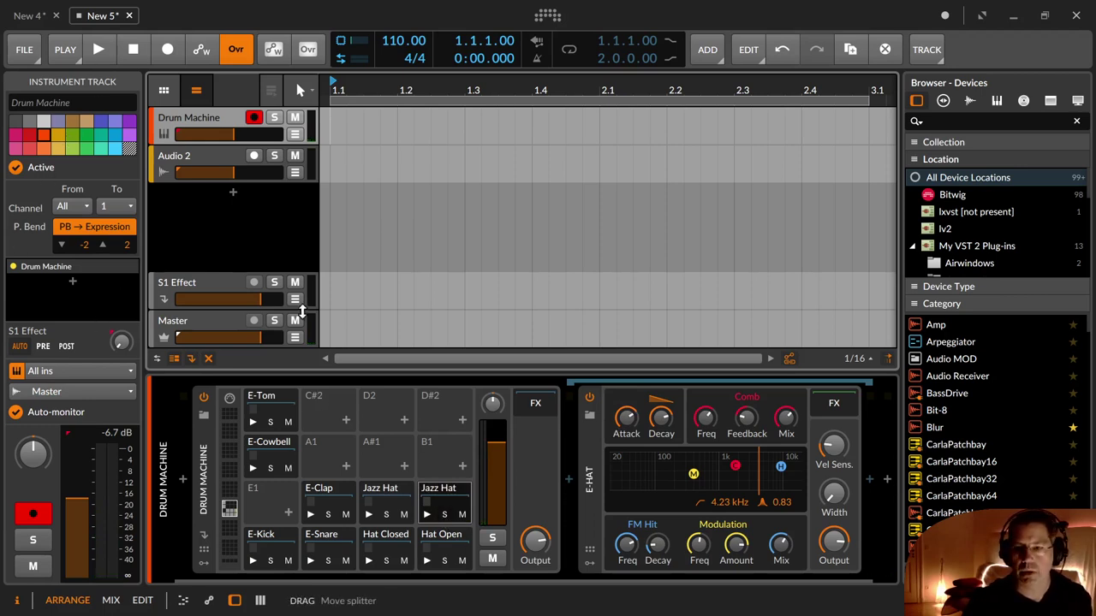
click(52, 103)
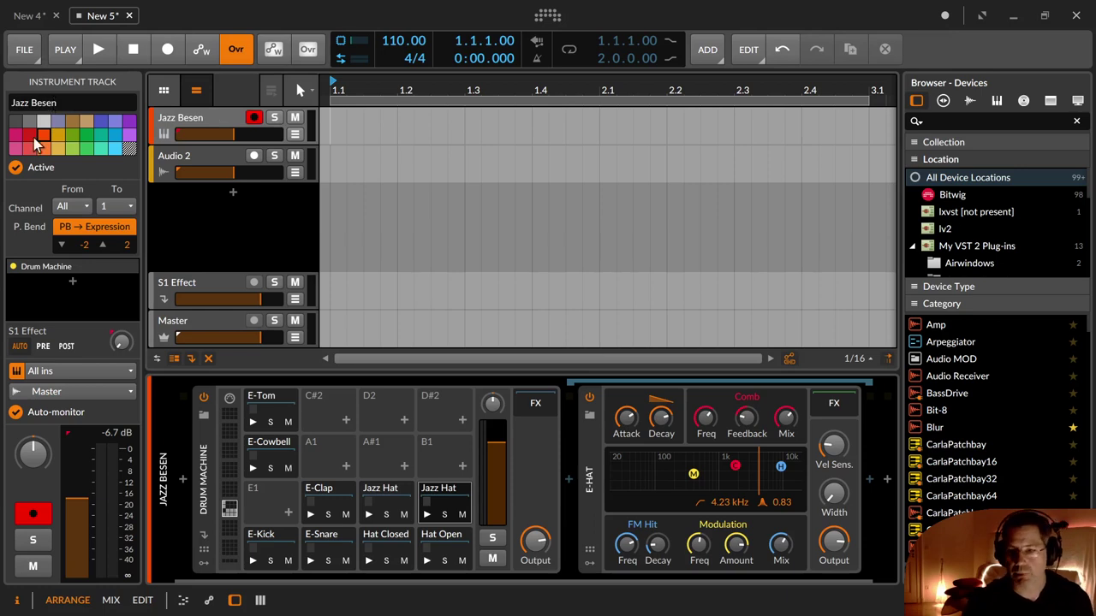
Select and audition the E-Clap, E-Cowbell and E-Tom pads in turn.
click(334, 502)
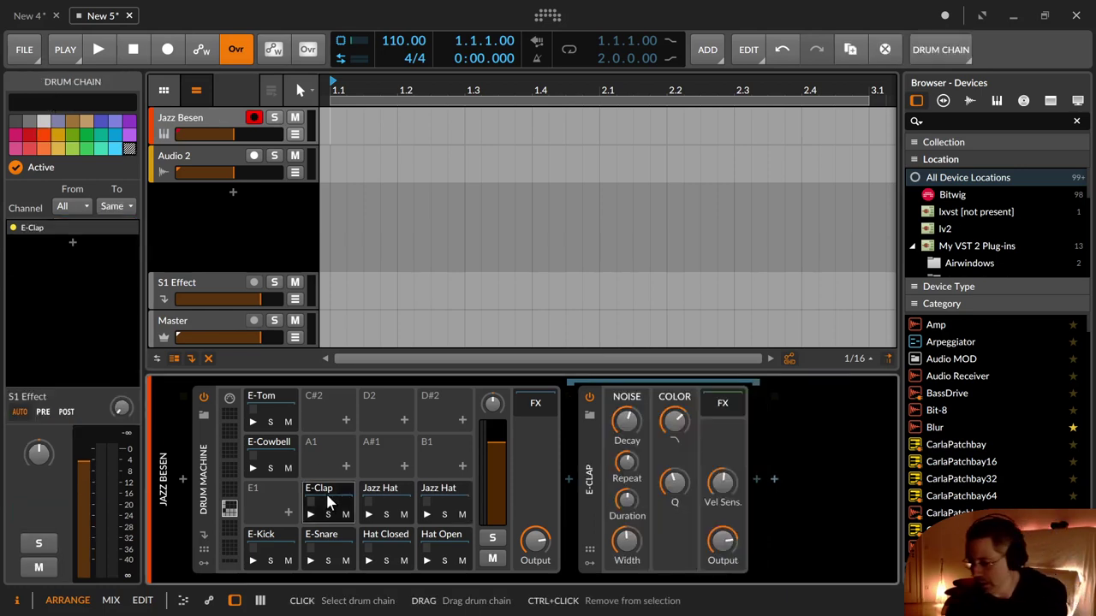
click(332, 504)
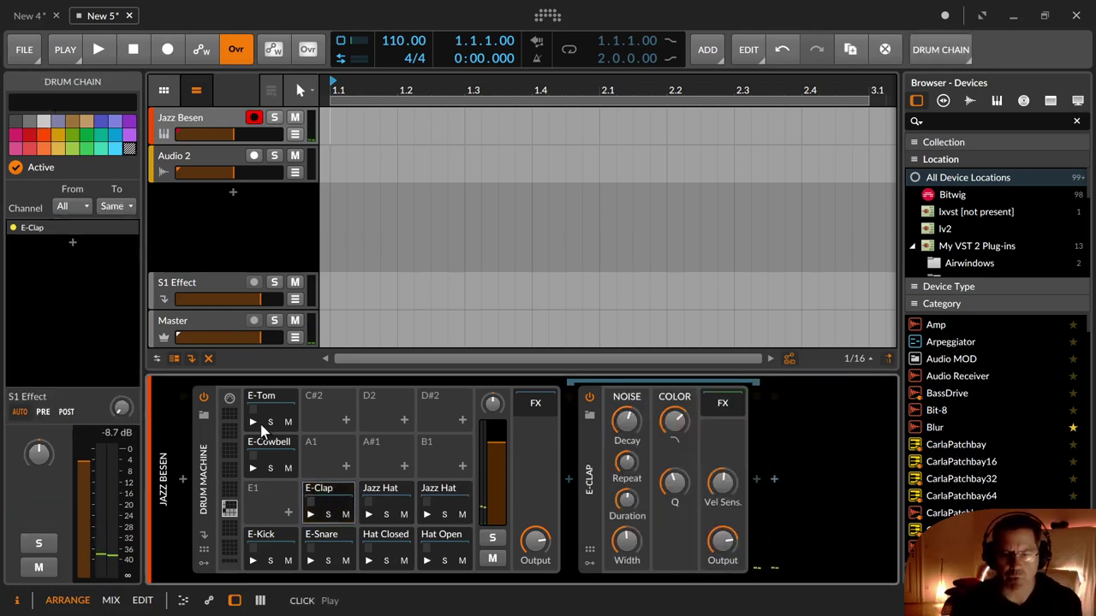
click(279, 461)
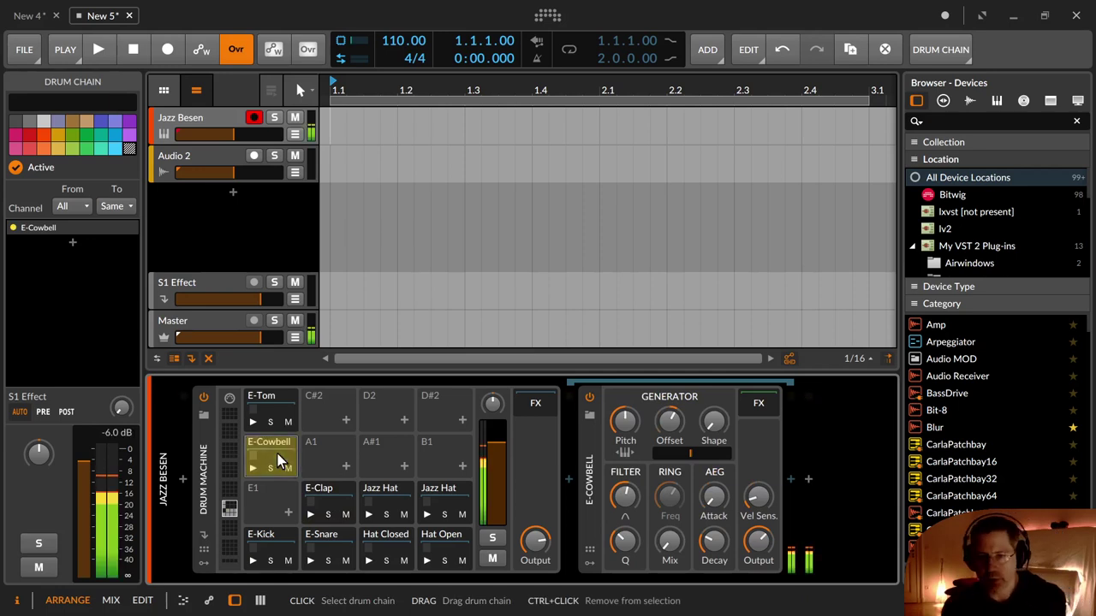
click(278, 408)
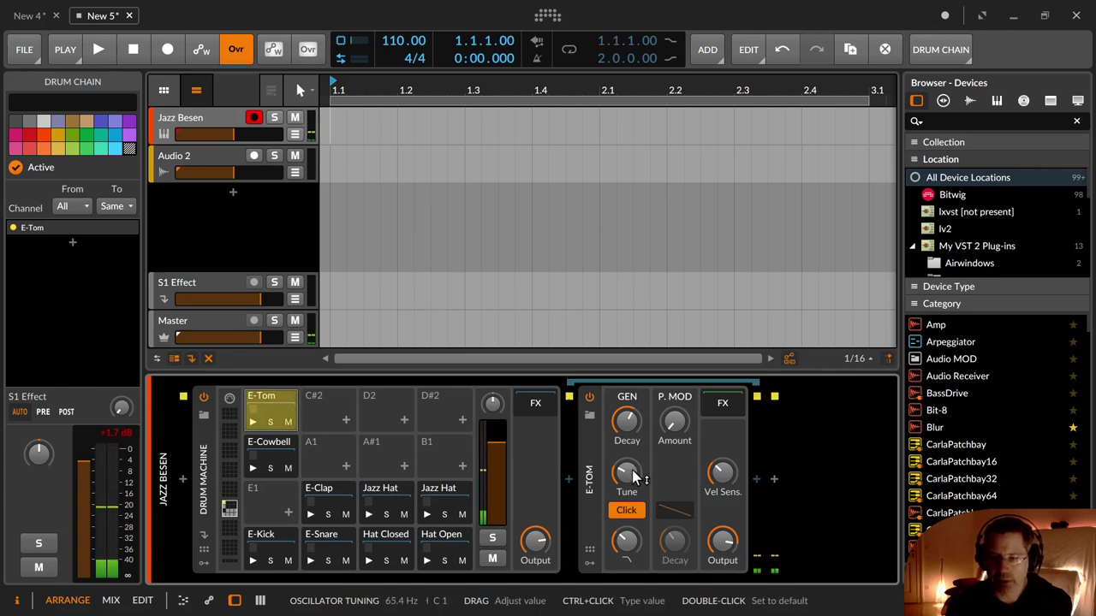
Duplicate the E-Tom pad onto C#2 and adjust the oscillator tuning of the copy.
drag(334, 413, 335, 415)
click(335, 415)
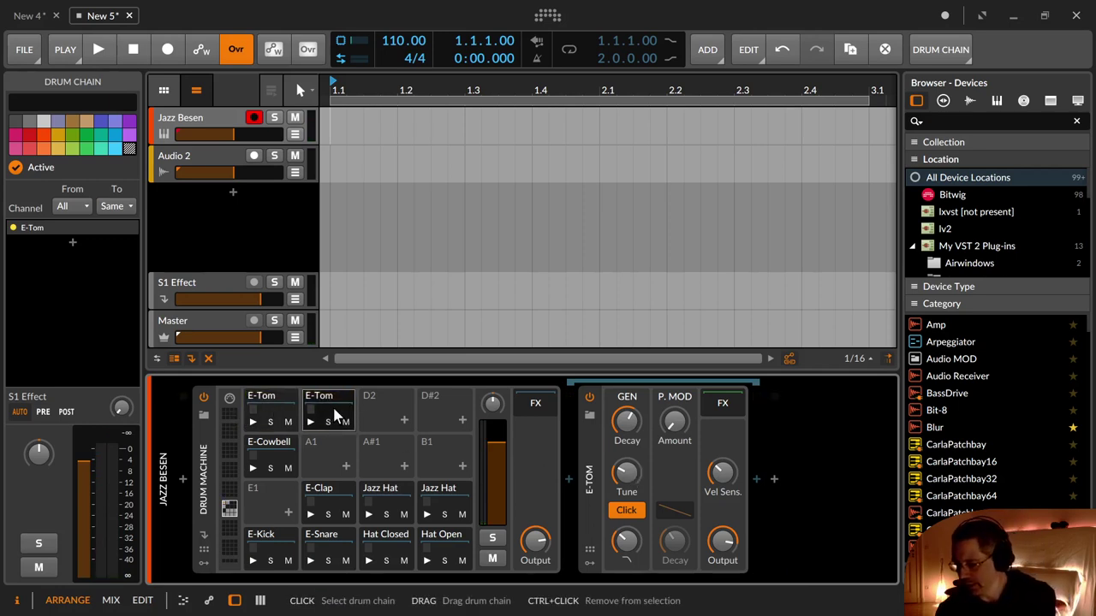
click(336, 415)
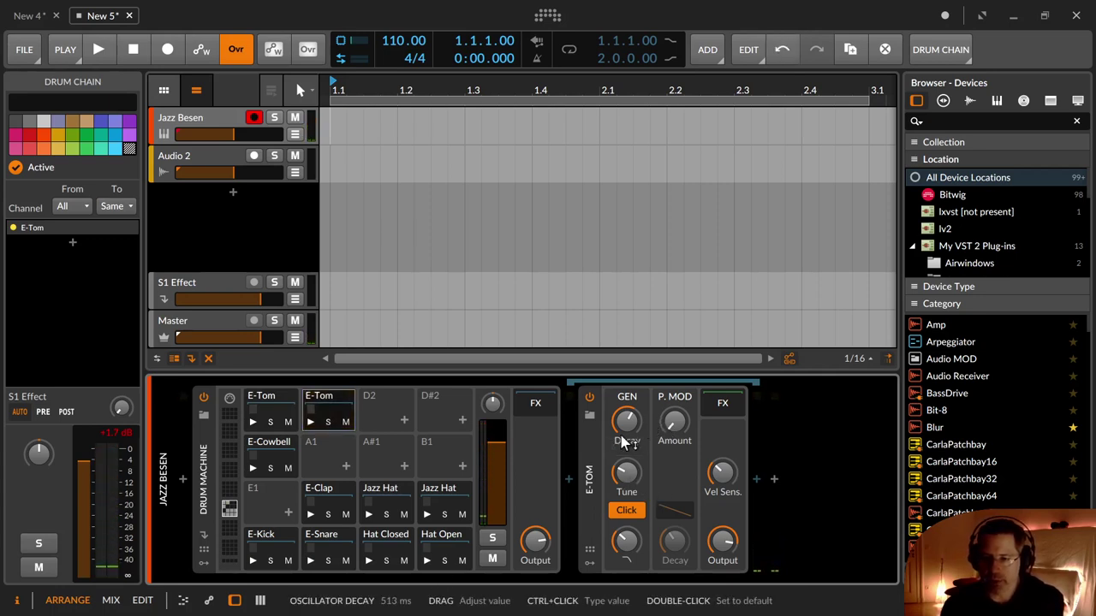
mouse_move(625, 478)
mouse_down()
mouse_move(625, 462)
mouse_move(624, 482)
mouse_up()
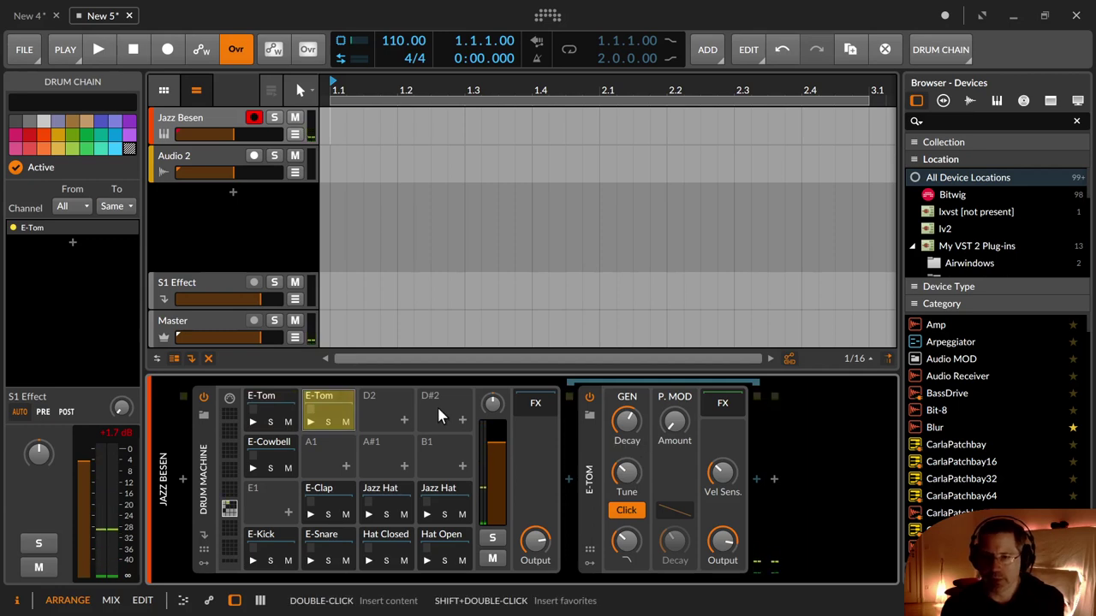
Duplicate the C#2 E-Tom pad onto D2 and set the copy's oscillator tuning to about 89.6 Hz.
drag(371, 418, 371, 419)
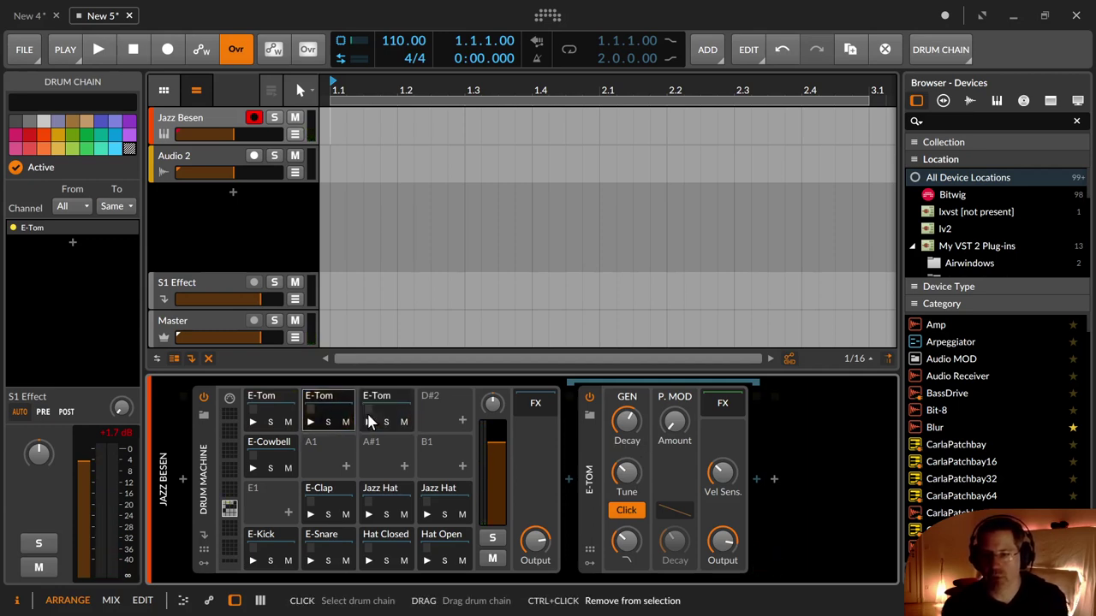
click(392, 417)
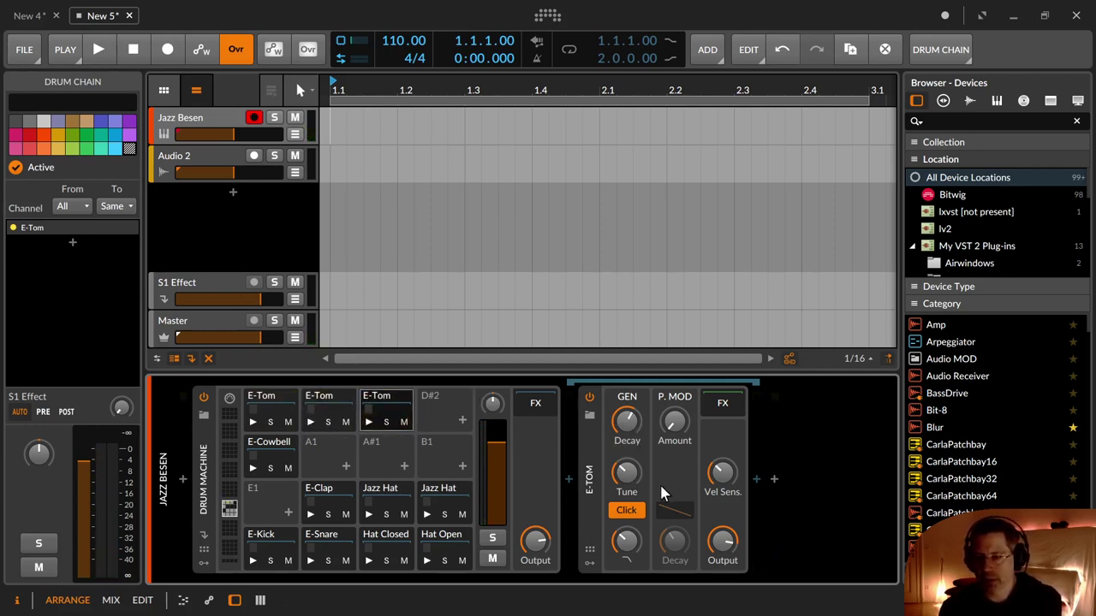
drag(633, 483, 630, 477)
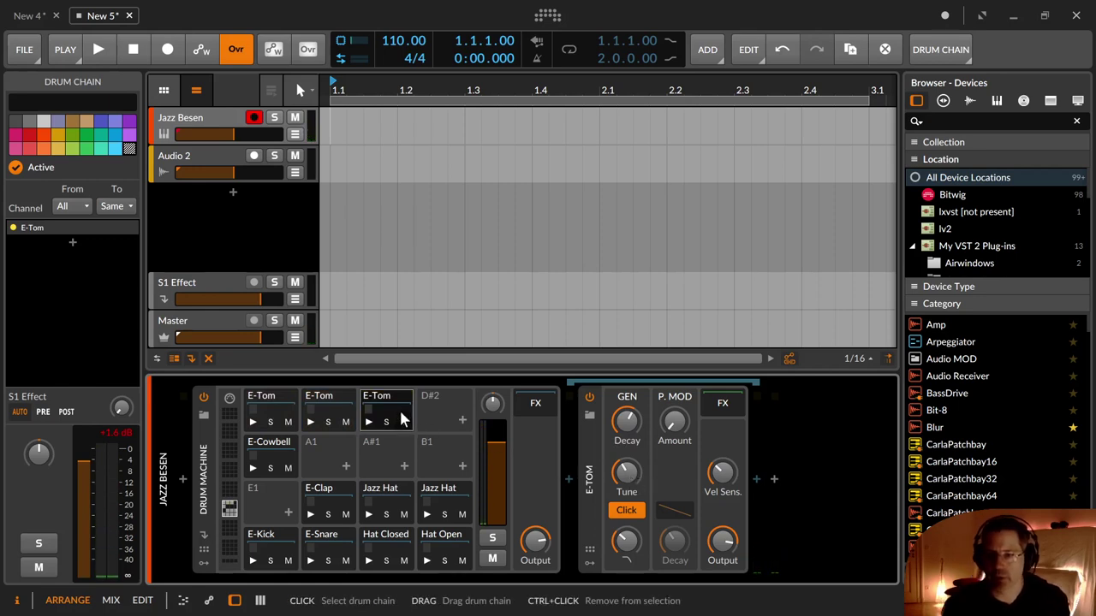
Duplicate the D2 E-Tom pad onto D#2 and raise the copy's oscillator tuning to about 101 Hz.
drag(391, 420, 437, 419)
click(438, 416)
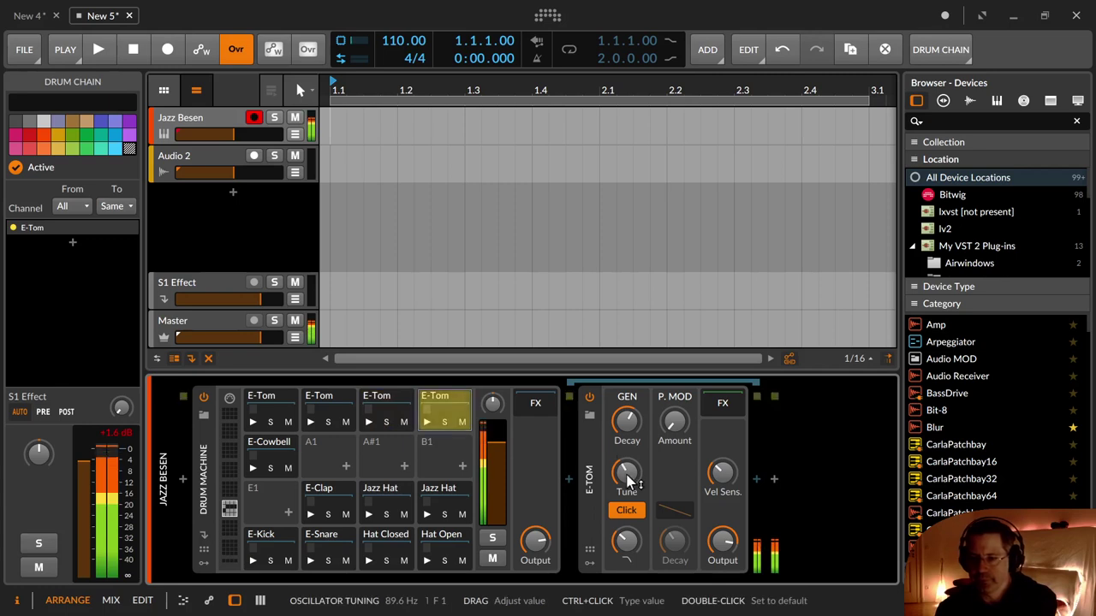
drag(627, 476, 627, 462)
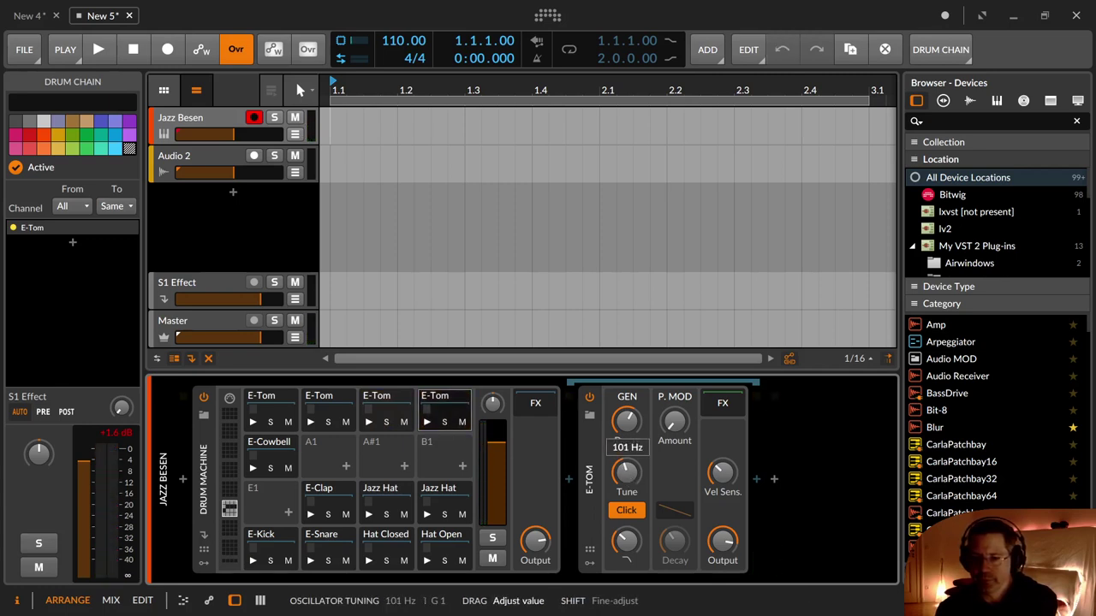
drag(629, 471, 630, 471)
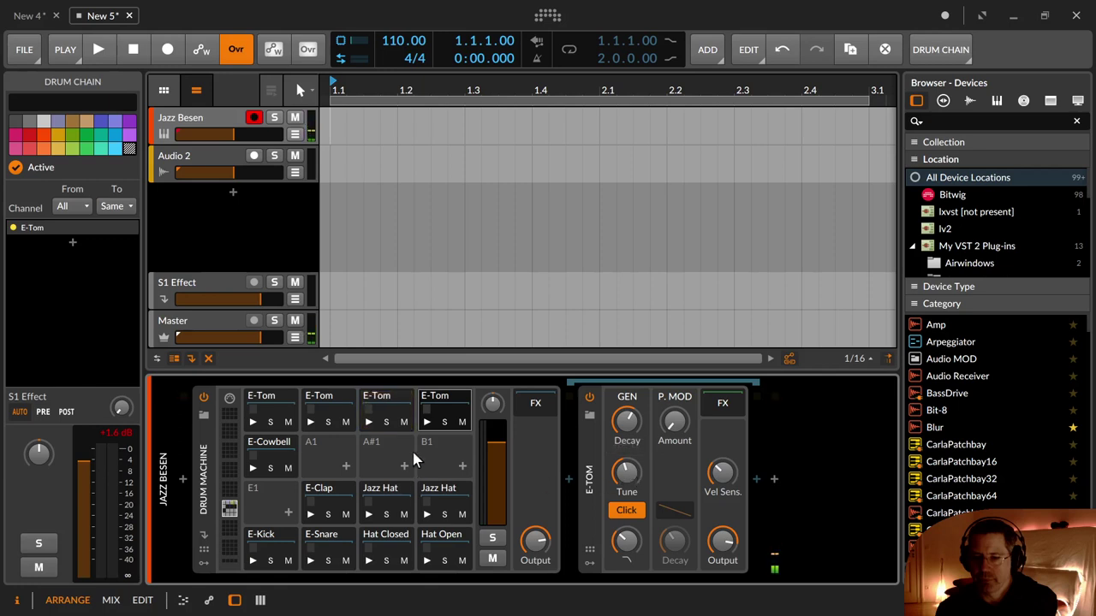
Compare the tuning of the E-Tom pads on D2 and C#2, and retune the D2 tom to about 82.6 Hz.
click(393, 415)
click(397, 413)
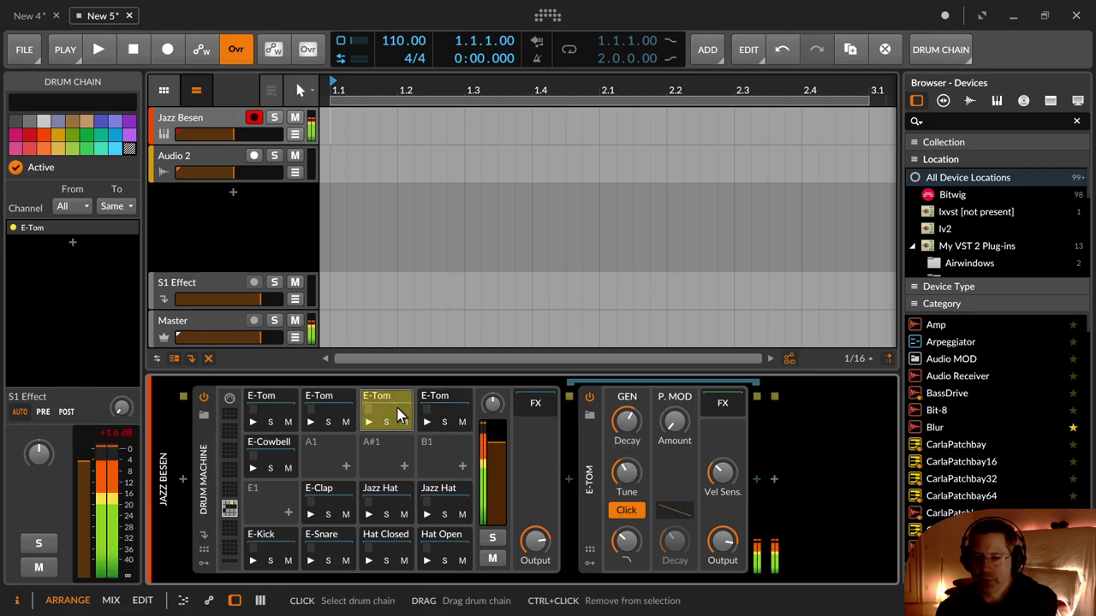
ctrl+click(398, 404)
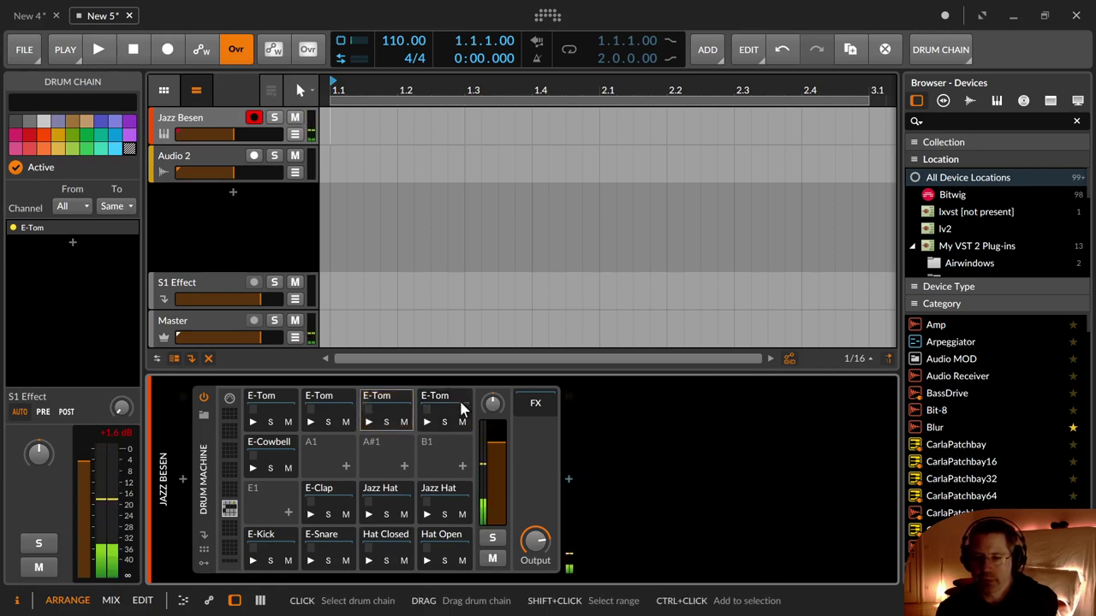
click(390, 409)
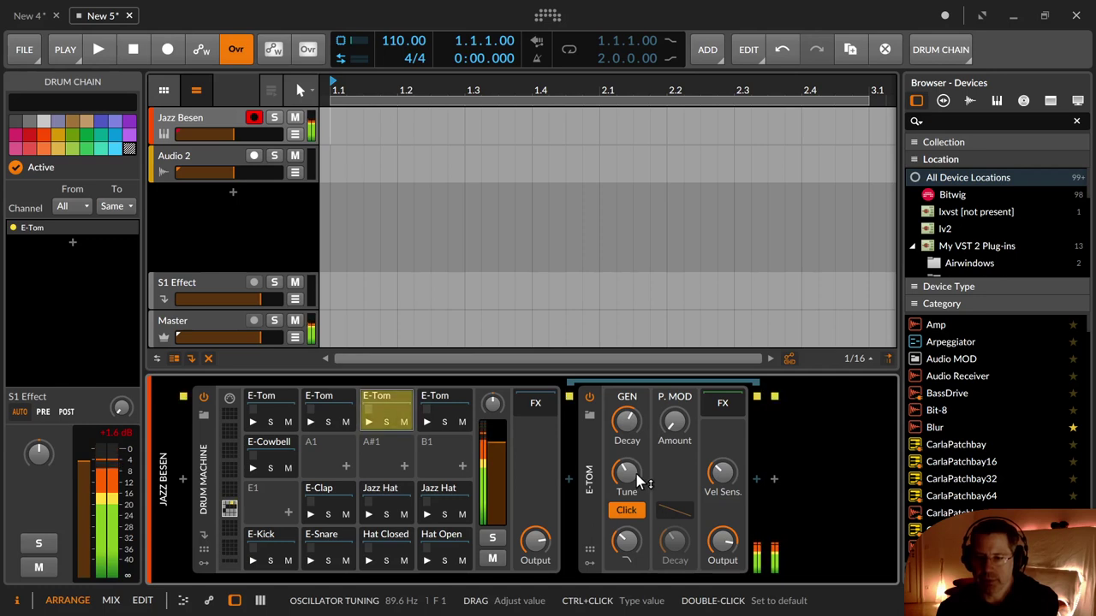
click(310, 404)
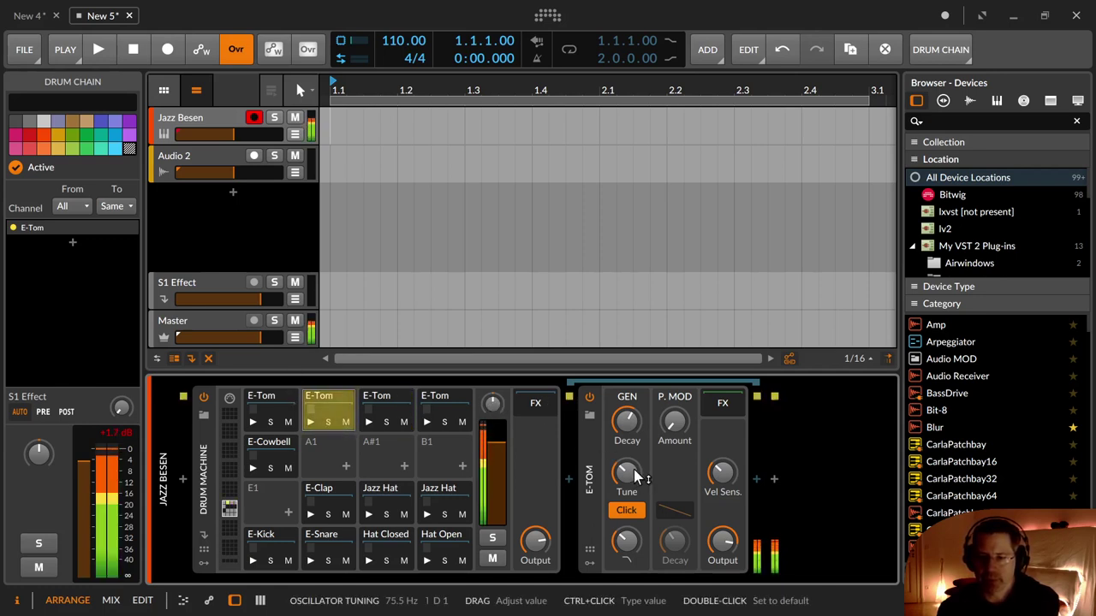
click(382, 415)
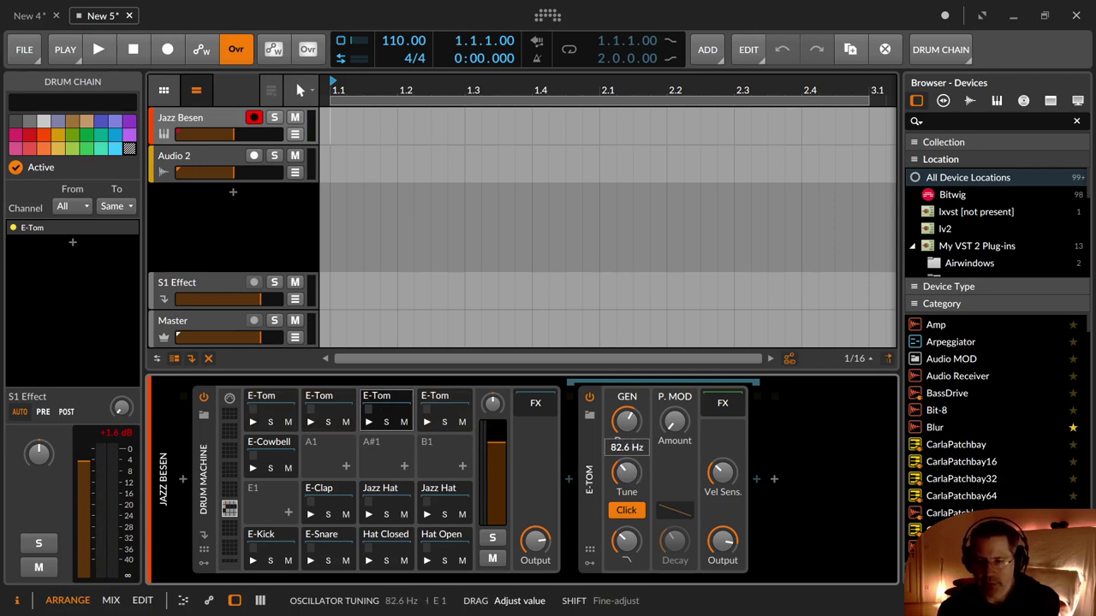
drag(626, 471, 626, 471)
Select the E-Tom pad on D#2 and readjust its oscillator tuning.
click(441, 409)
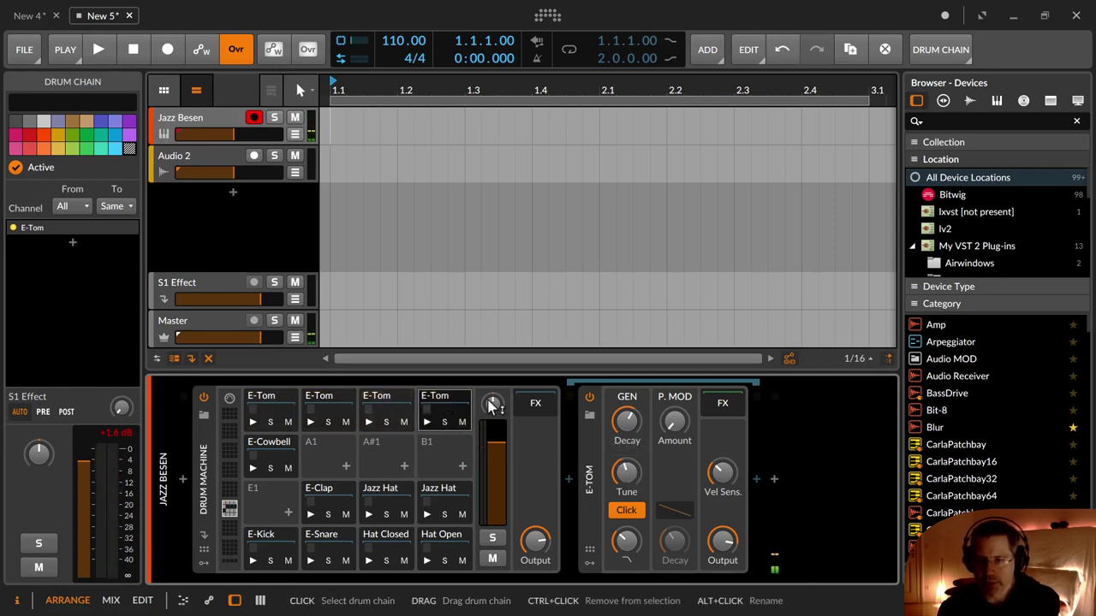
drag(625, 470, 626, 462)
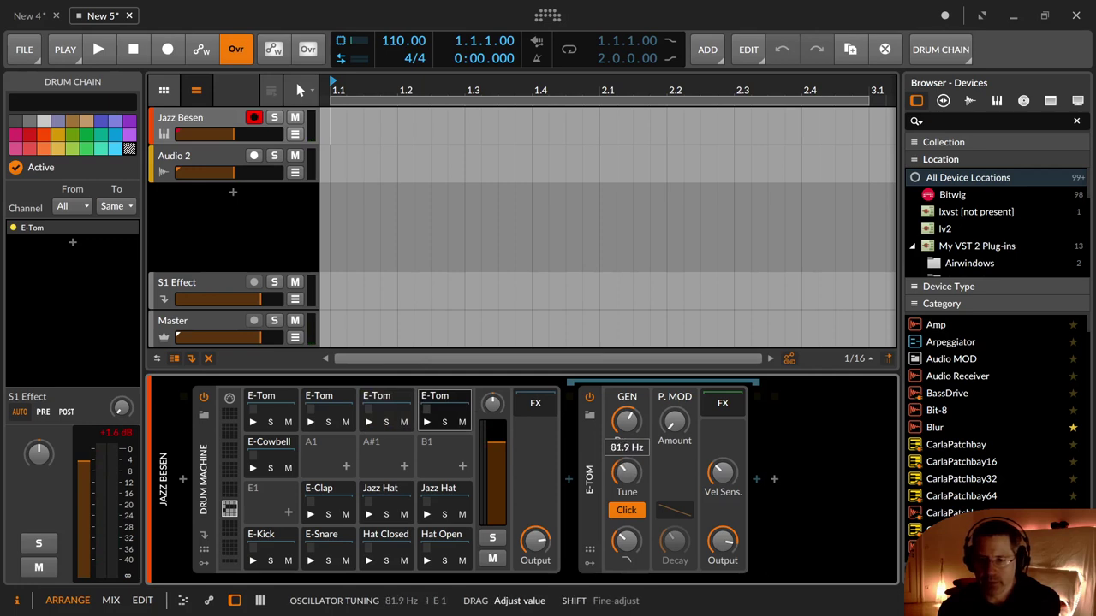
drag(626, 462, 626, 462)
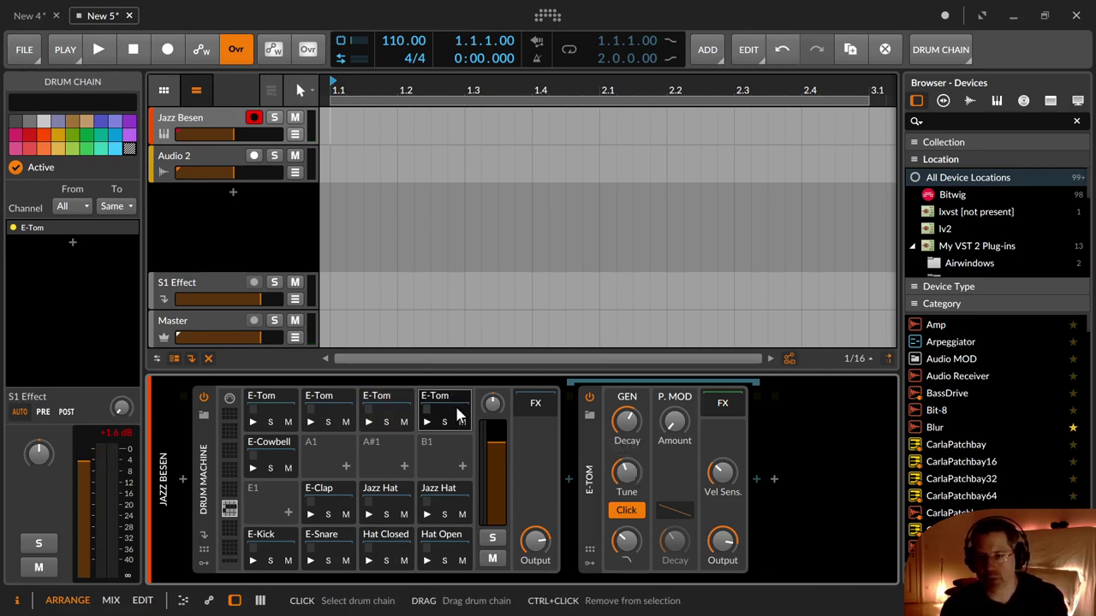
Duplicate the D#2 E-Tom pad onto B1 and fine-tune the oscillator tuning of the B1 and D#2 toms.
drag(458, 426, 455, 460)
click(456, 455)
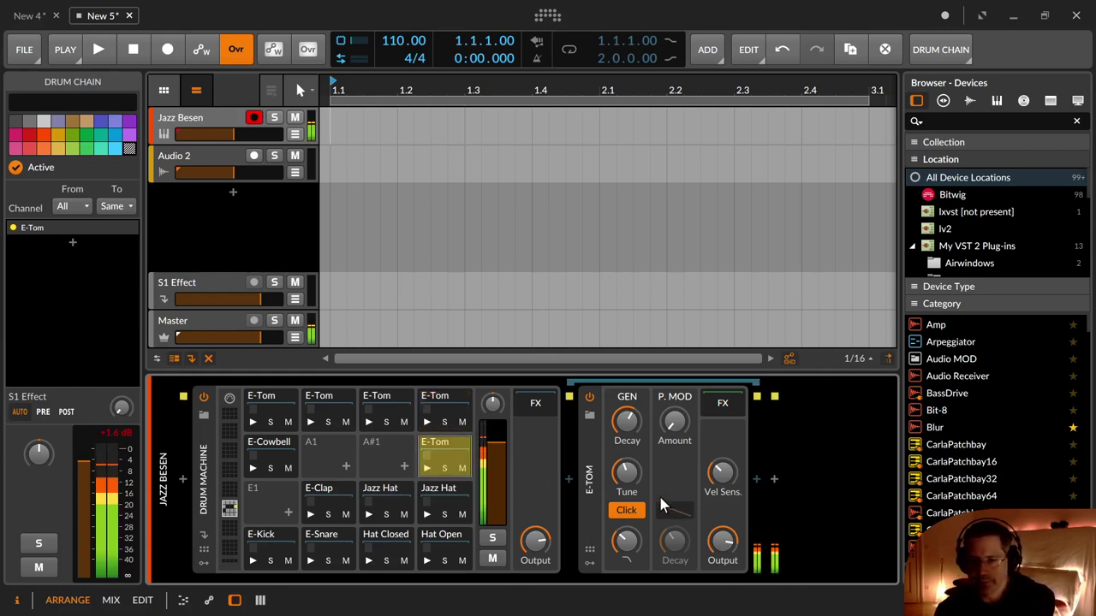
drag(626, 472, 625, 471)
click(425, 402)
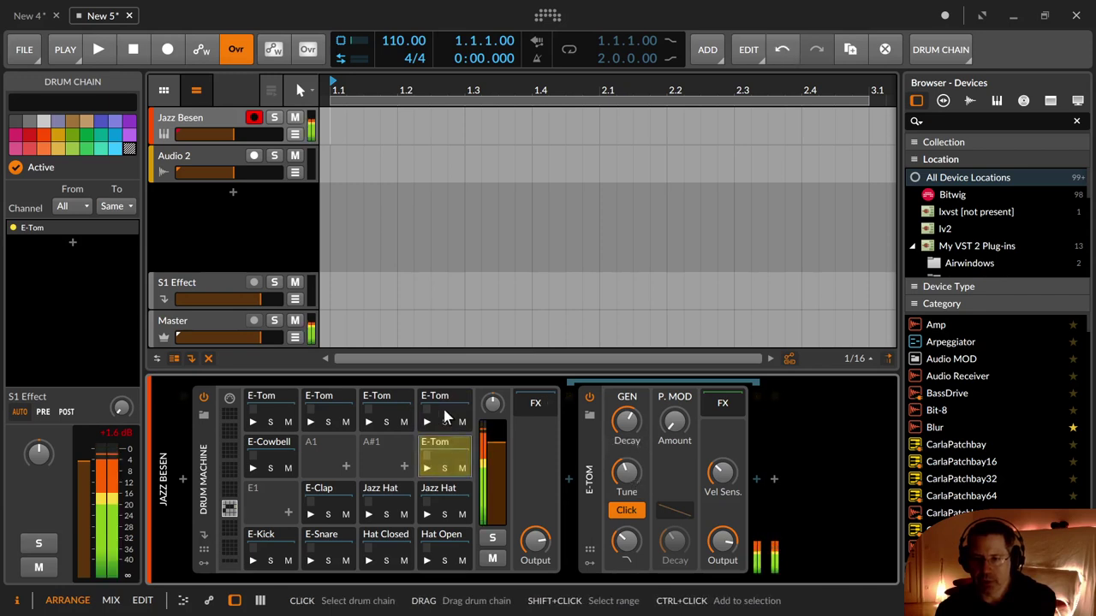
mouse_move(624, 484)
mouse_down()
mouse_move(624, 494)
mouse_move(620, 476)
mouse_up()
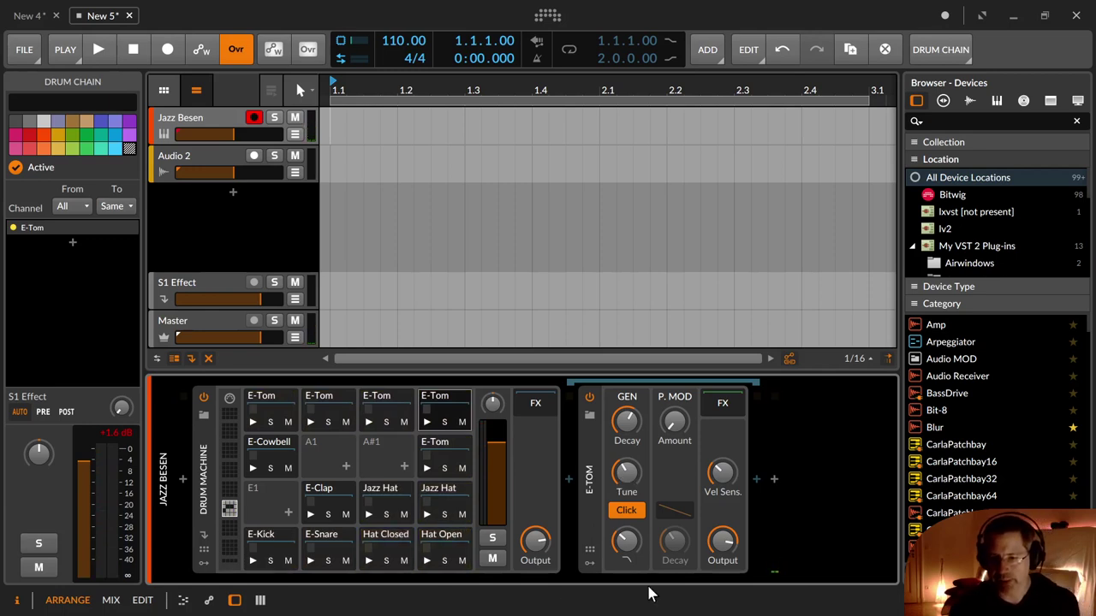
Set the Hat Open pad to be choked by D1 - Hat Closed.
click(459, 554)
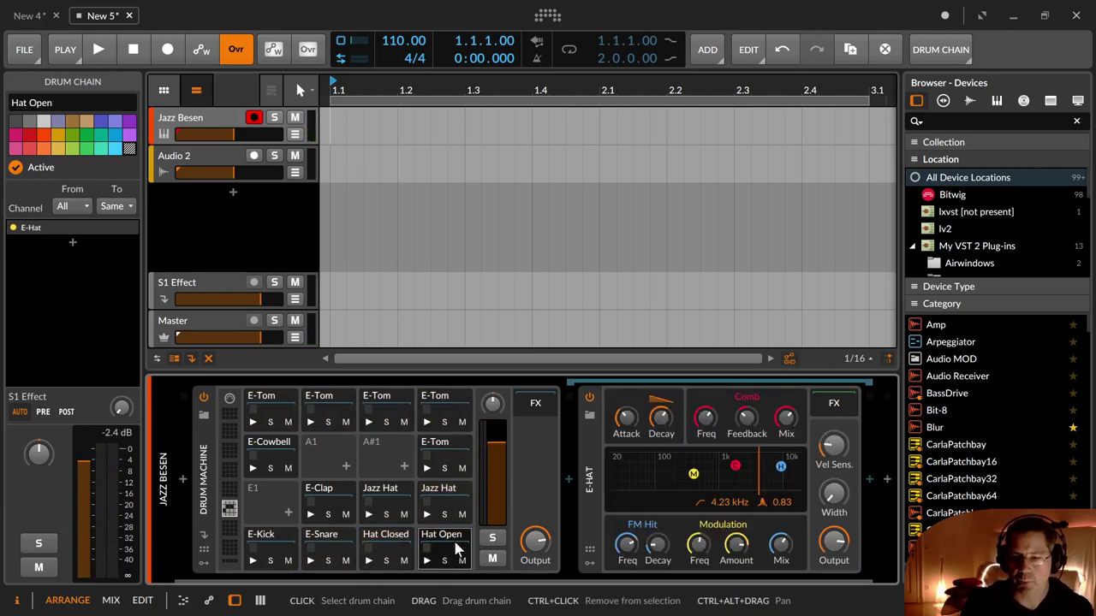
right_click(460, 552)
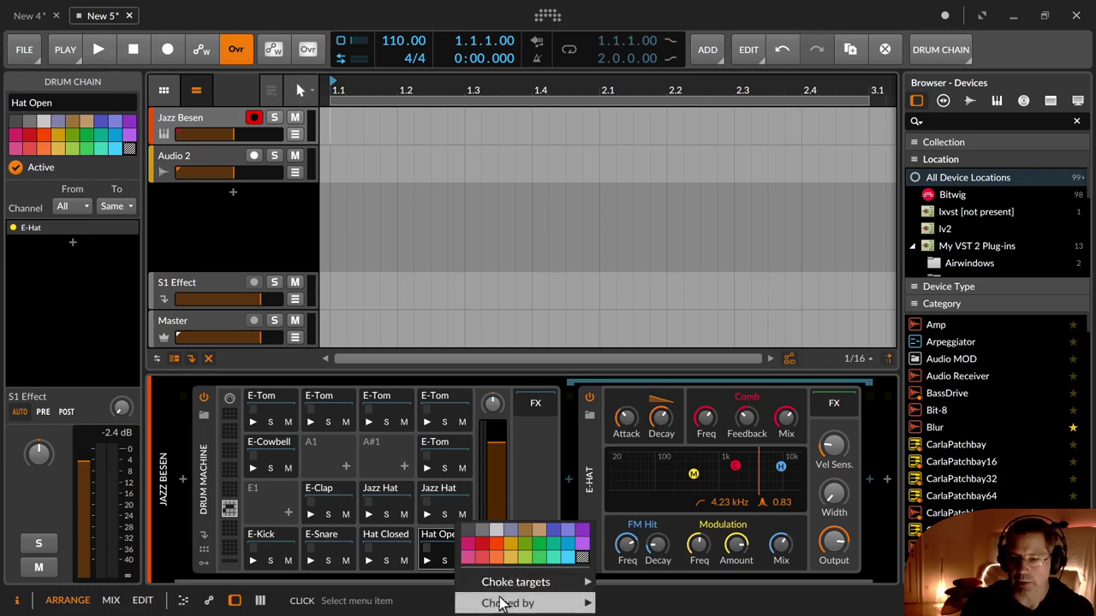
mouse_move(513, 604)
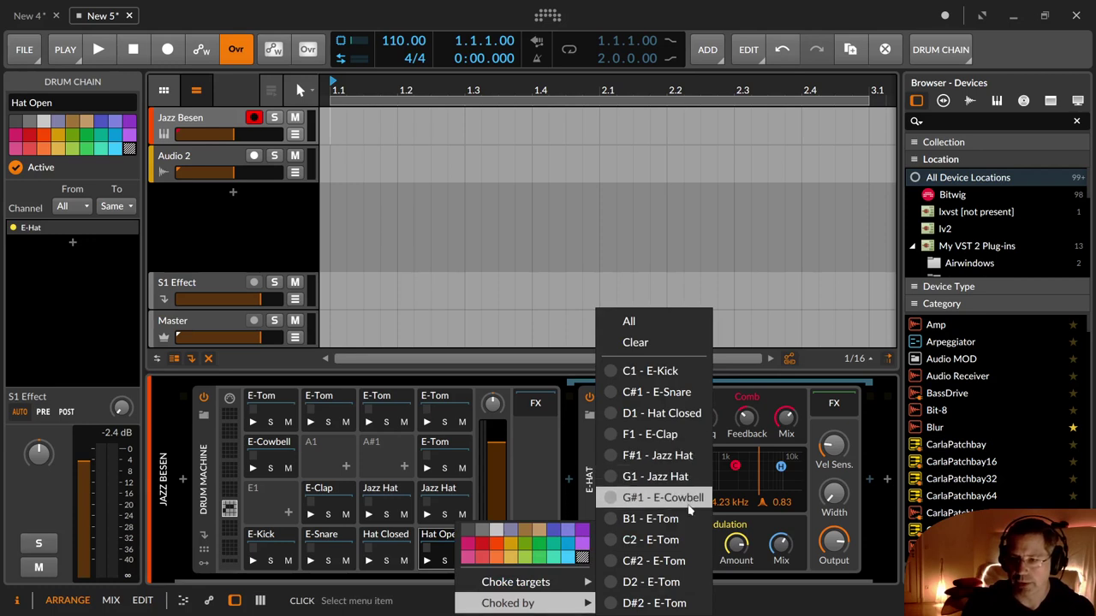
click(673, 412)
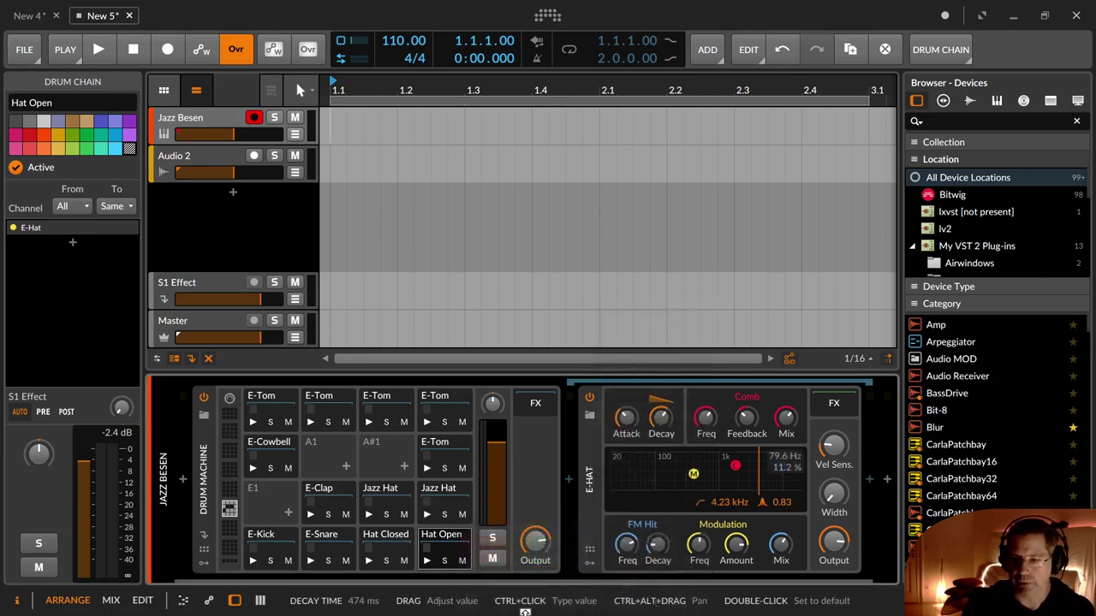
Set the Jazz Hat pad on G1 to be choked by F#1 - Jazz Hat.
click(455, 507)
right_click(456, 507)
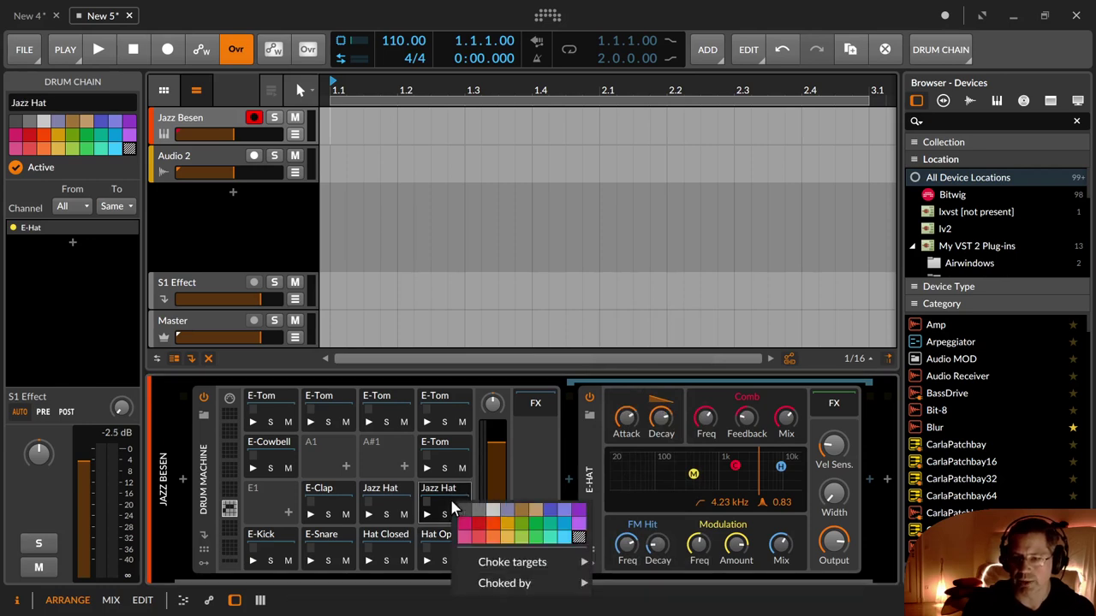
mouse_move(557, 591)
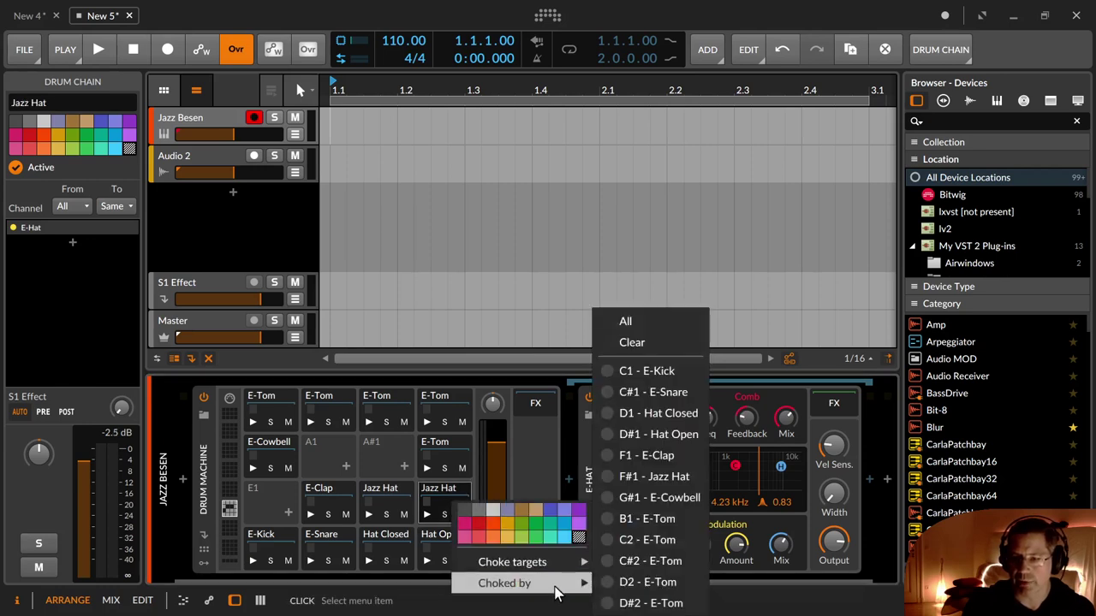
click(674, 481)
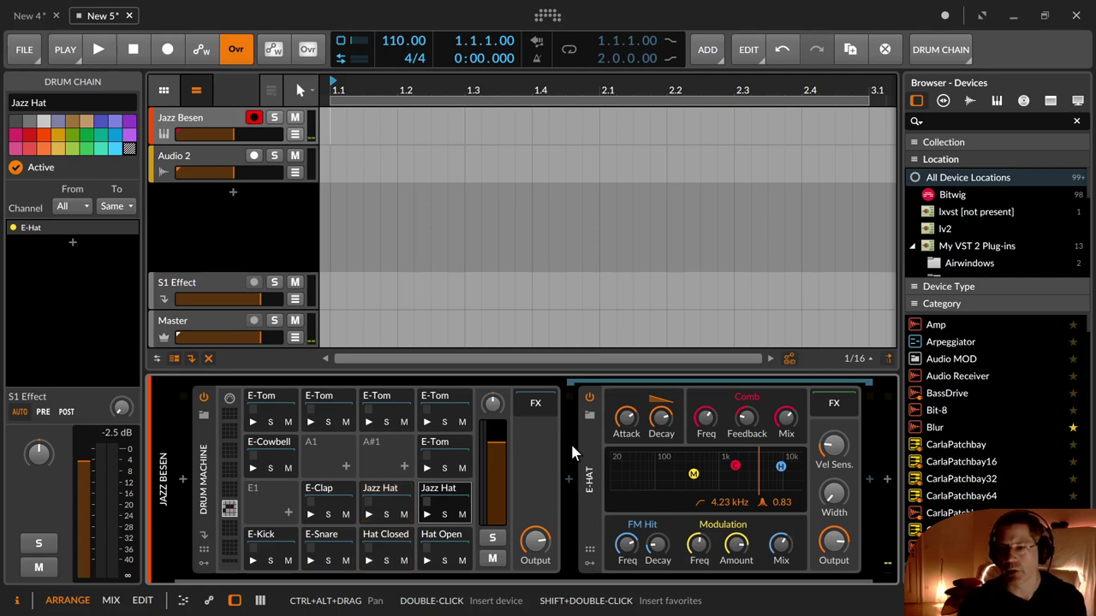
Show the Drum Machine's internal returns and add a return layer with the Bitwig Reverb device.
click(205, 536)
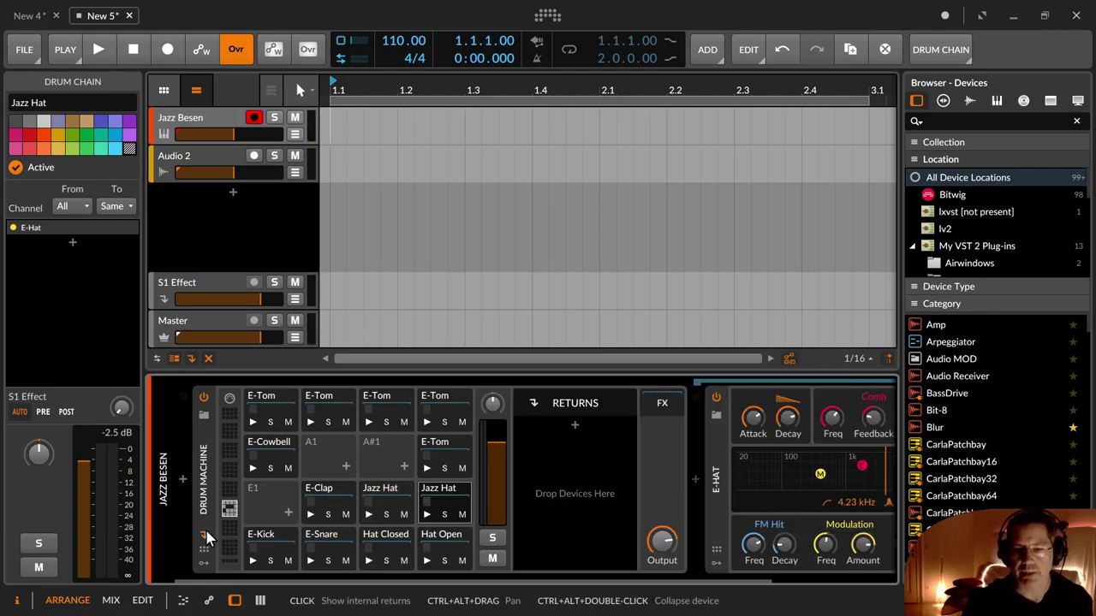
click(578, 426)
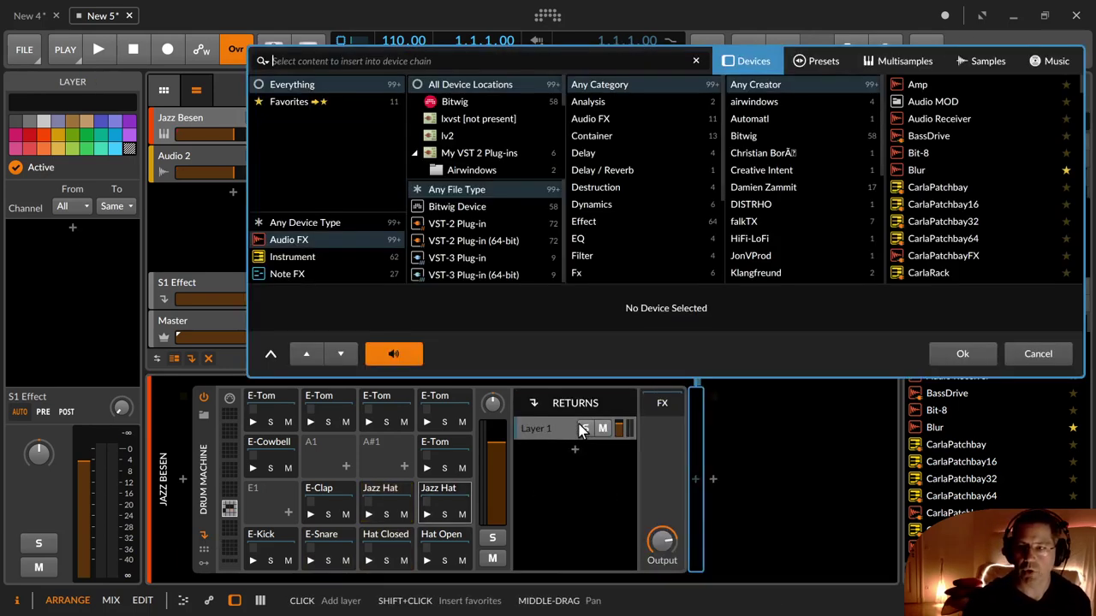
text(reverb)
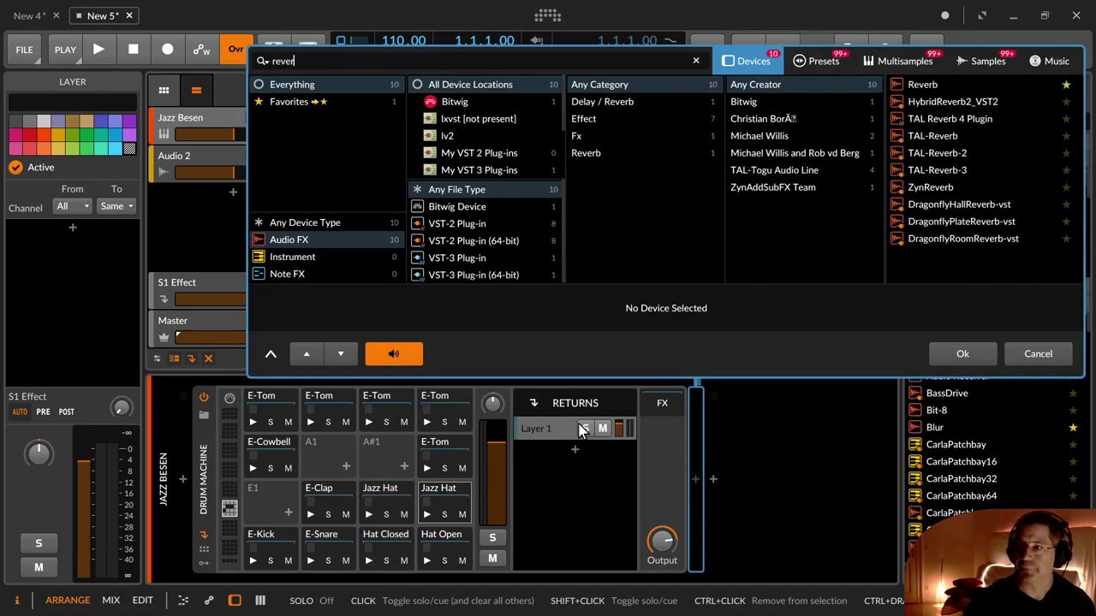
key(Down)
key(Return)
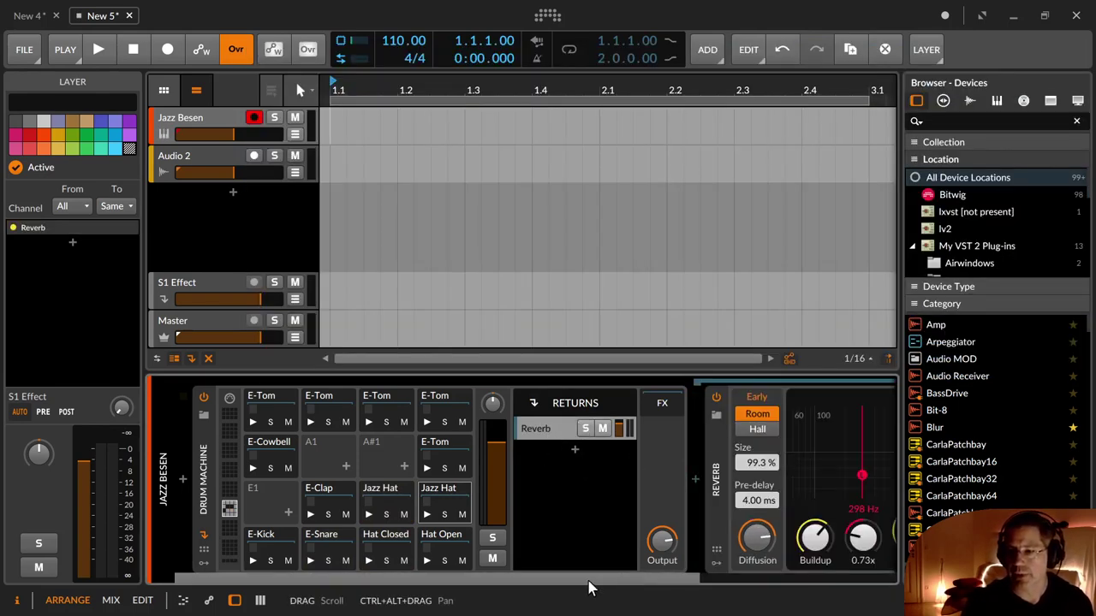
Lower the width and the late mix of the Reverb on the return layer.
scroll(594, 584, right, 5)
drag(550, 462, 549, 463)
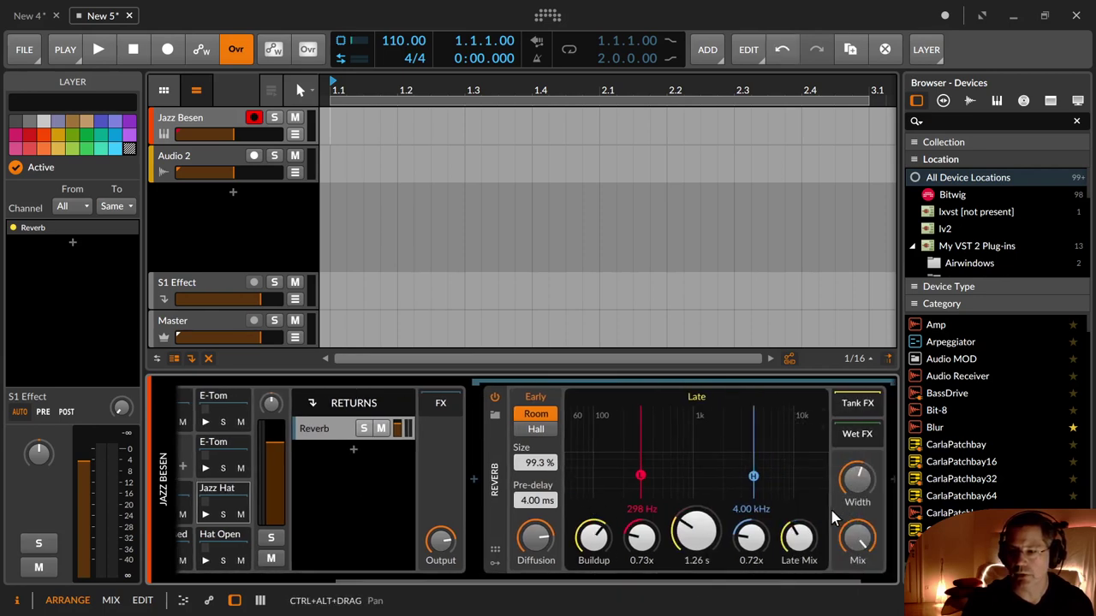
drag(867, 493, 867, 492)
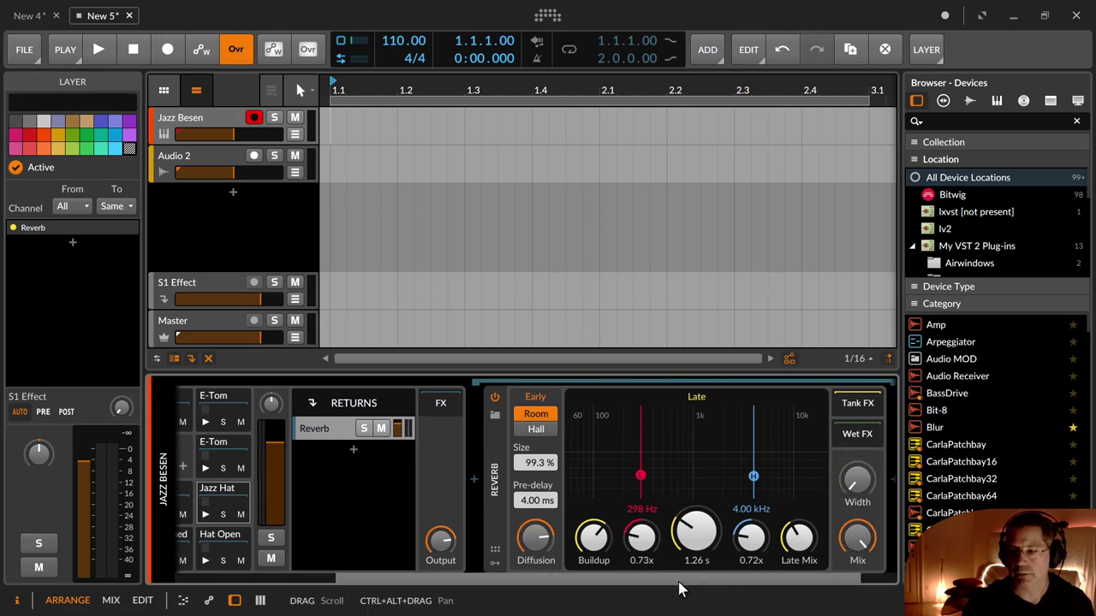
drag(798, 537, 798, 538)
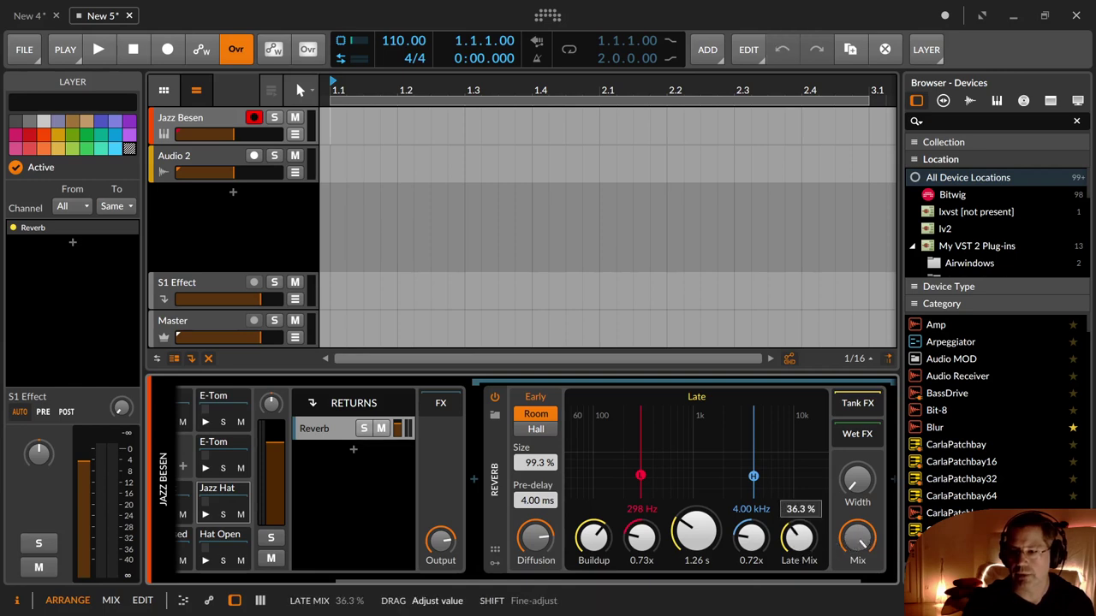
drag(798, 537, 797, 537)
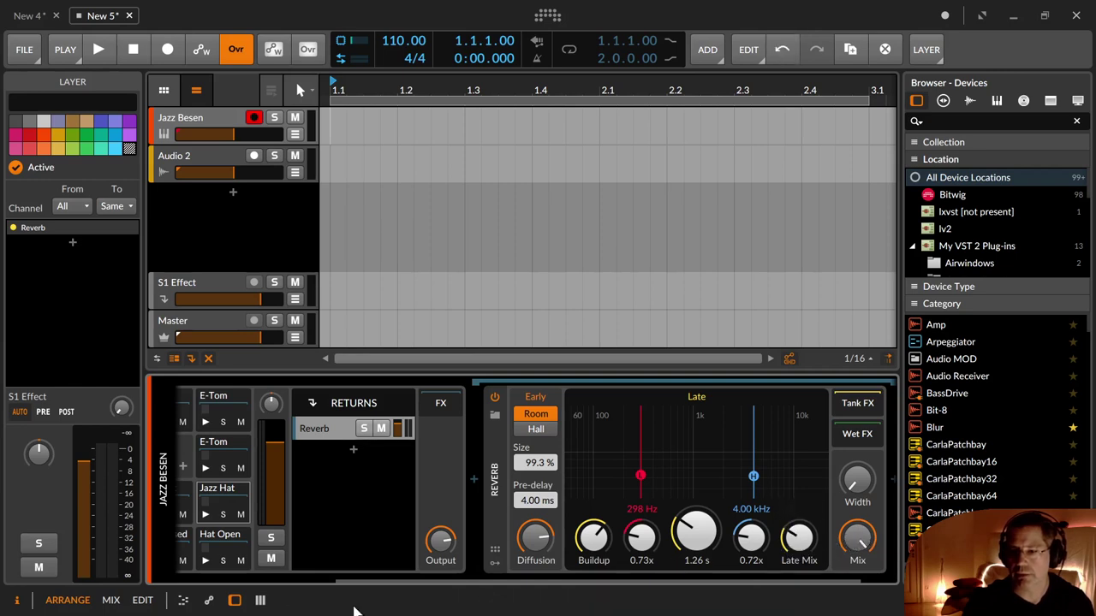
Select the E-Snare pad and adjust its send level to the Reverb return.
drag(409, 583, 180, 595)
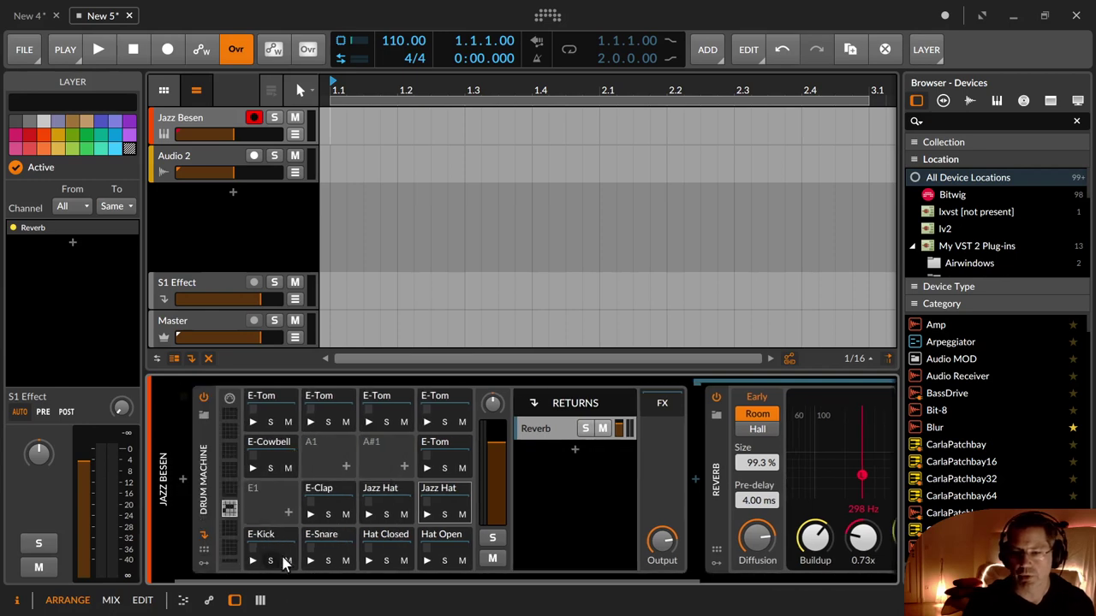
click(325, 548)
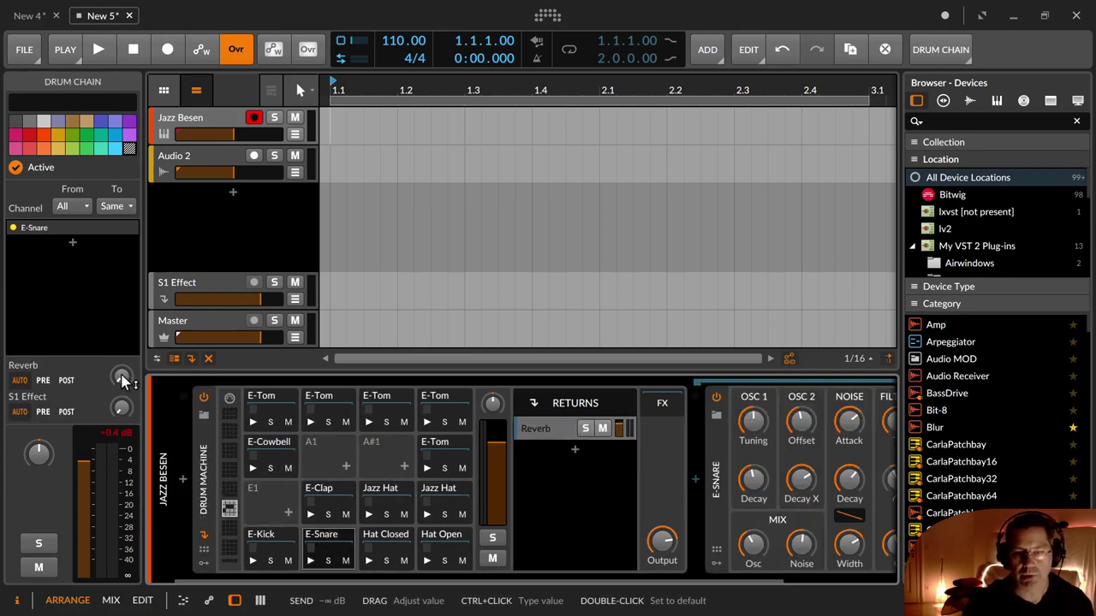
mouse_move(120, 377)
mouse_down()
mouse_move(120, 344)
mouse_move(120, 377)
mouse_up()
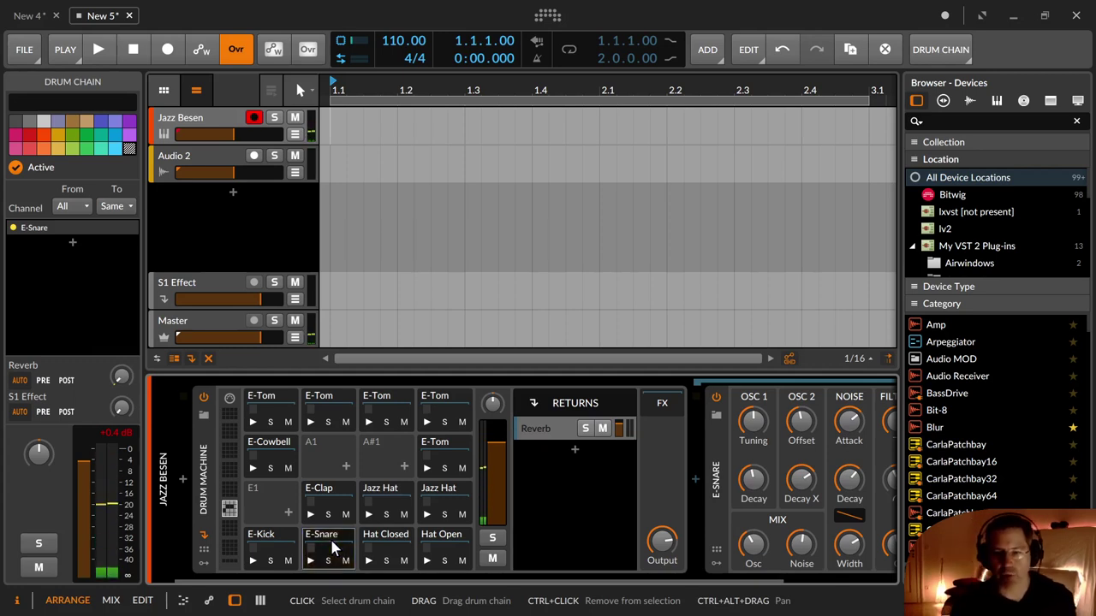
Copy the E-Snare pad to the empty E1 pad, select the copy and hide the Drum Machine's returns.
drag(331, 540, 262, 512)
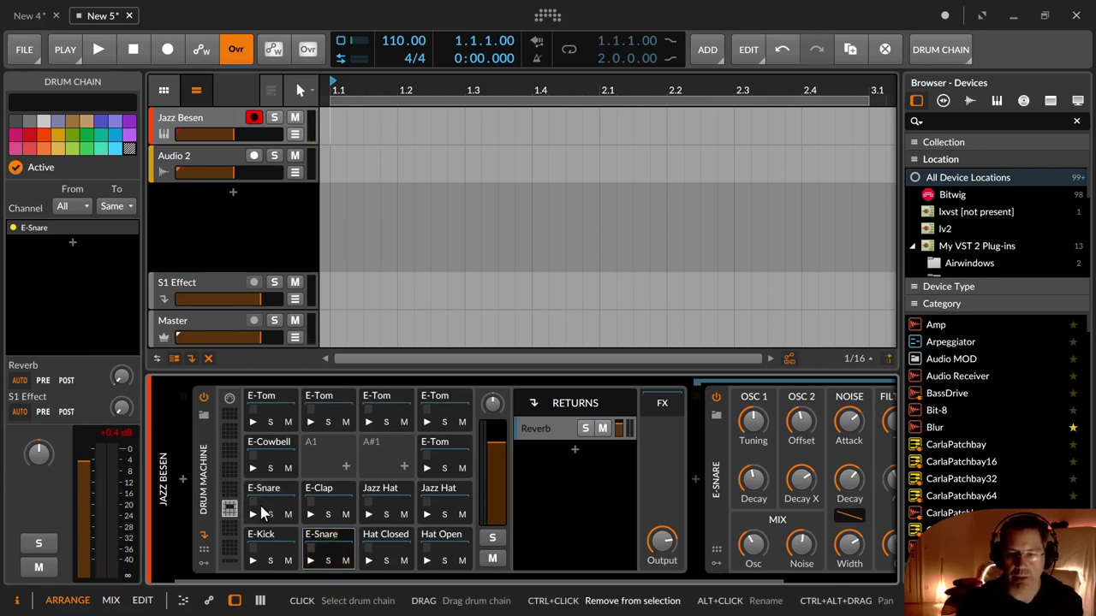
click(272, 494)
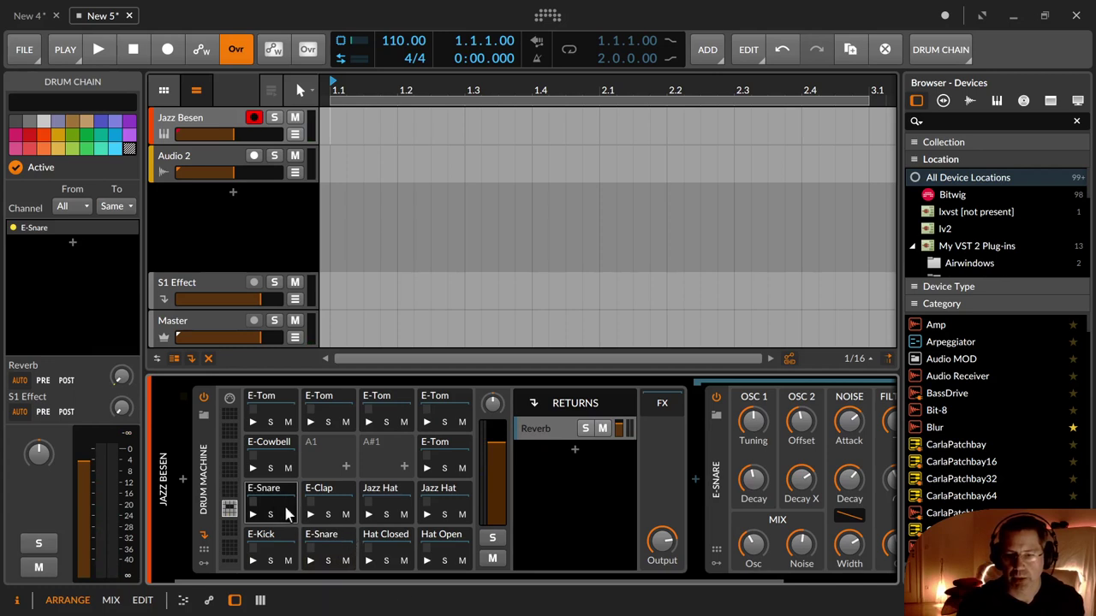
click(270, 495)
click(271, 496)
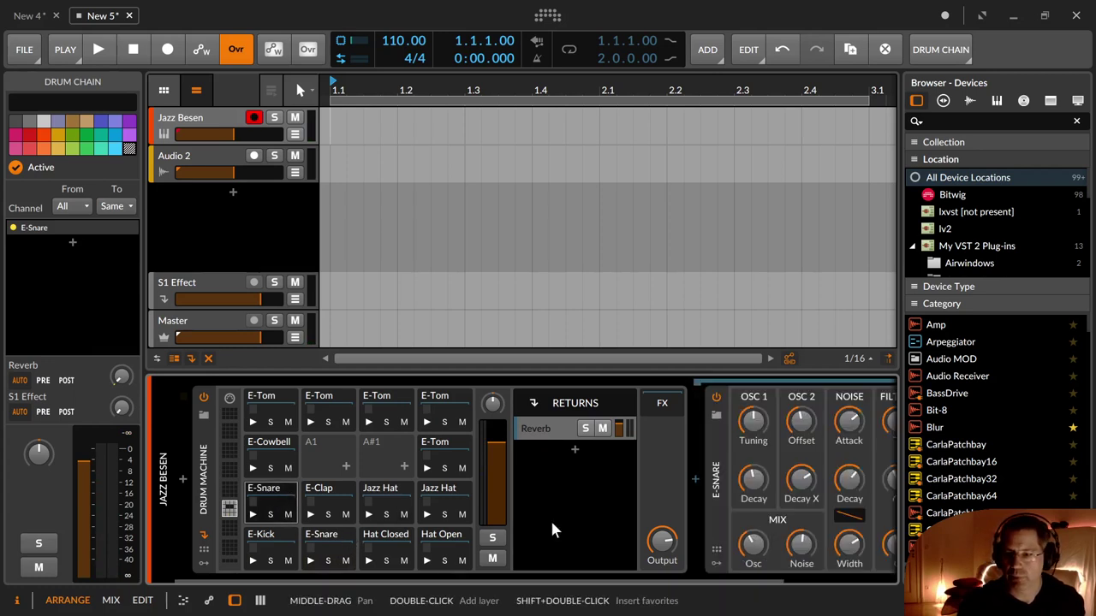
click(204, 536)
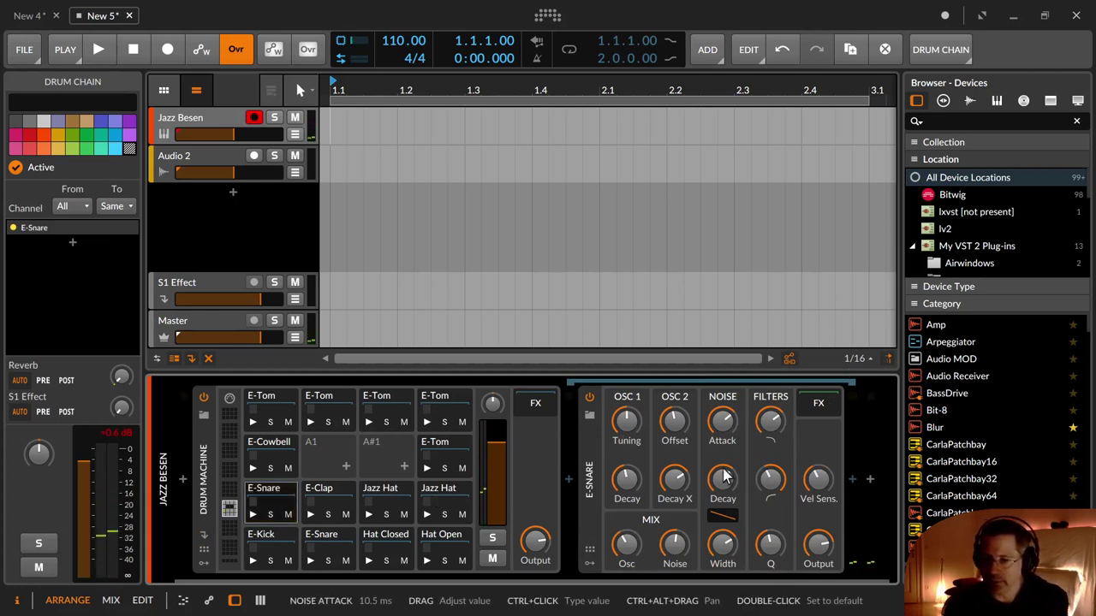
Set the copied E-Snare's noise decay to about 180 ms and lower the cutoff of its low-pass filter.
drag(721, 479, 721, 470)
mouse_move(769, 419)
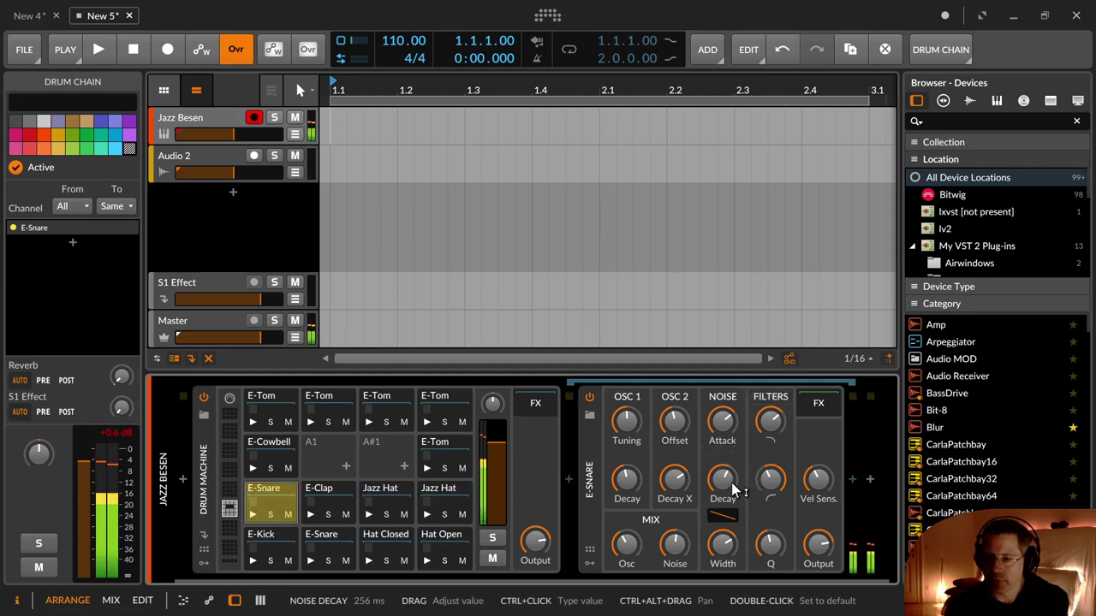
drag(731, 482, 734, 506)
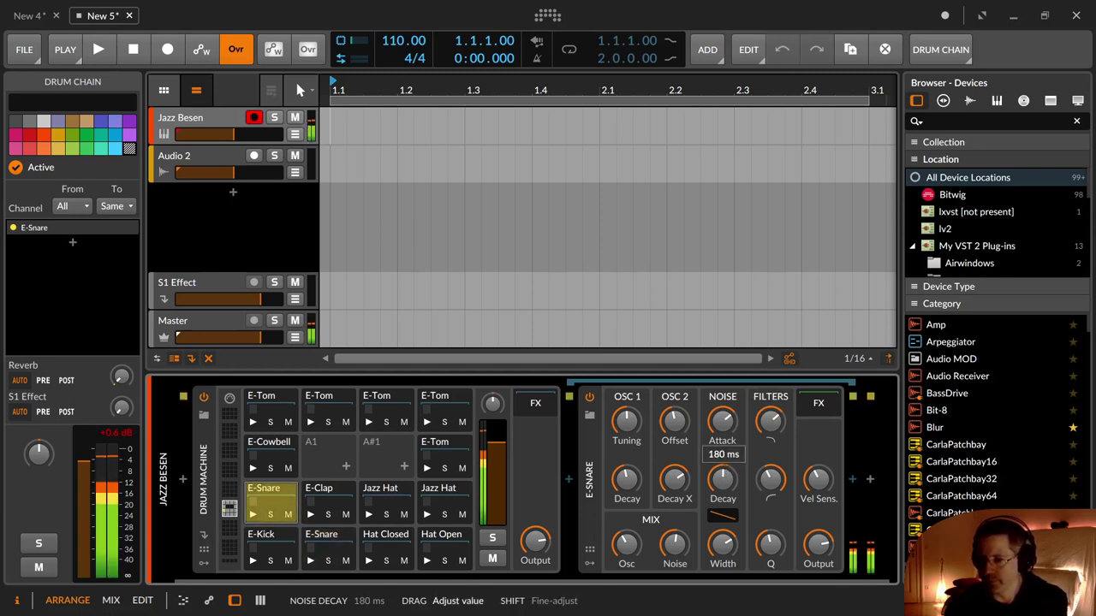
drag(770, 418, 770, 430)
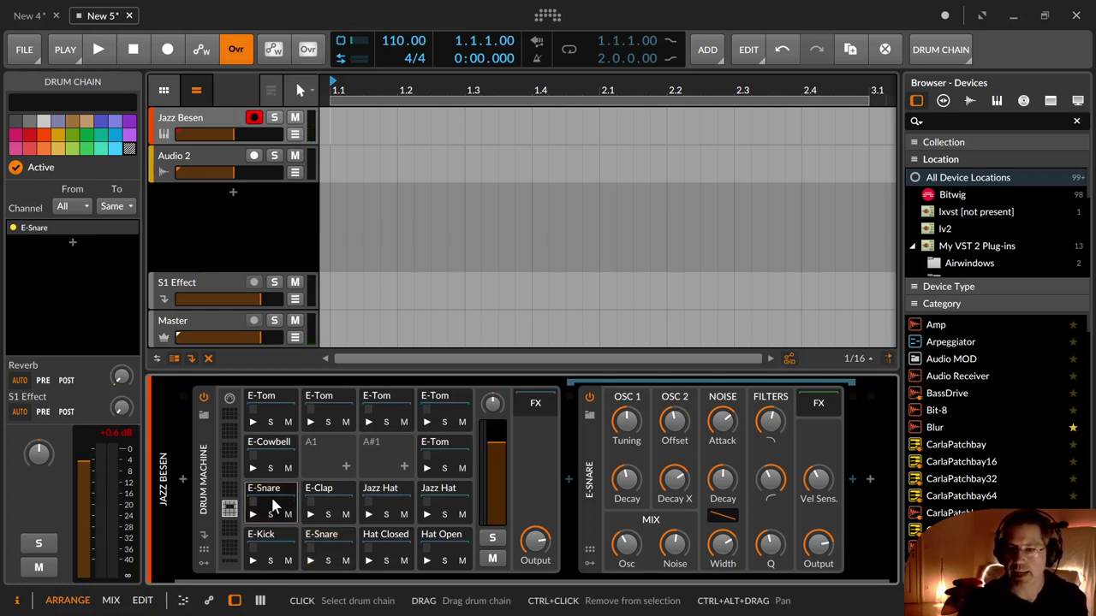
Rename the Drum Machine device as DrumMaccina.
click(208, 501)
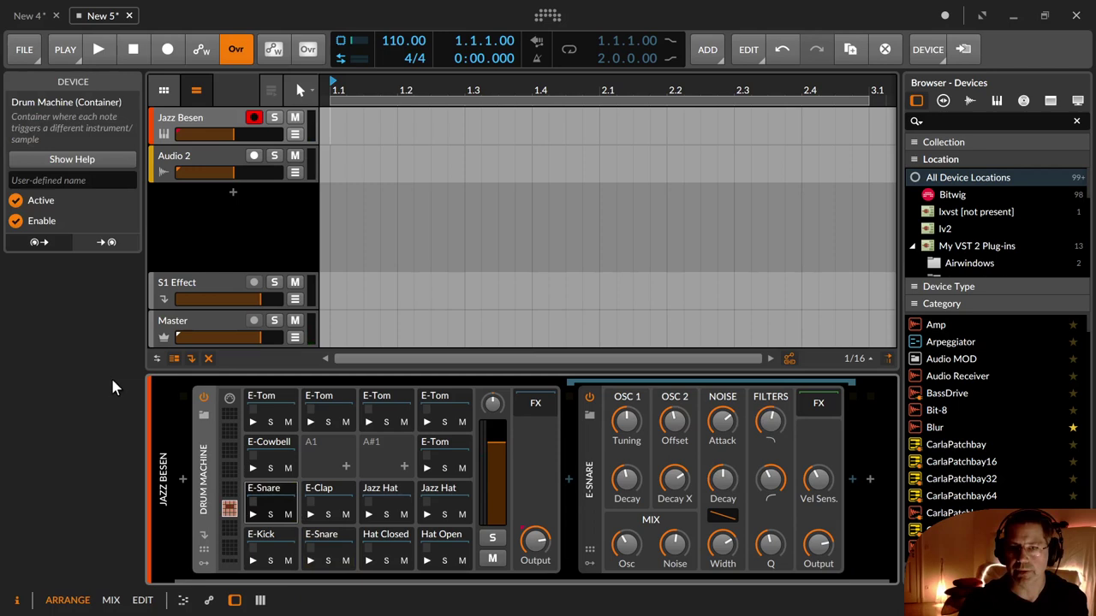
click(60, 180)
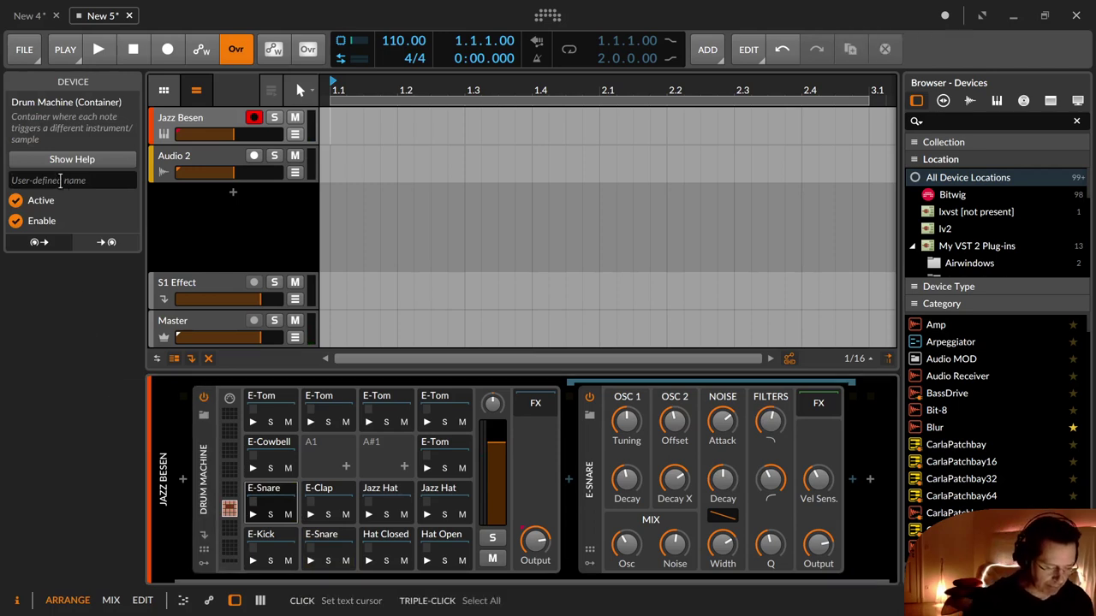
text(Drum)
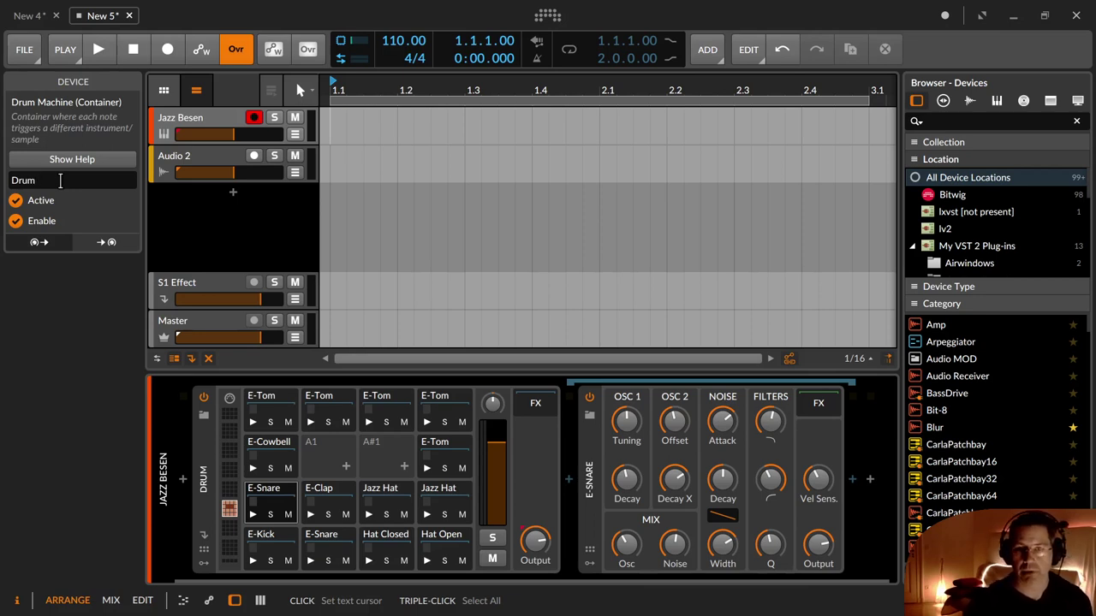
text(Ma)
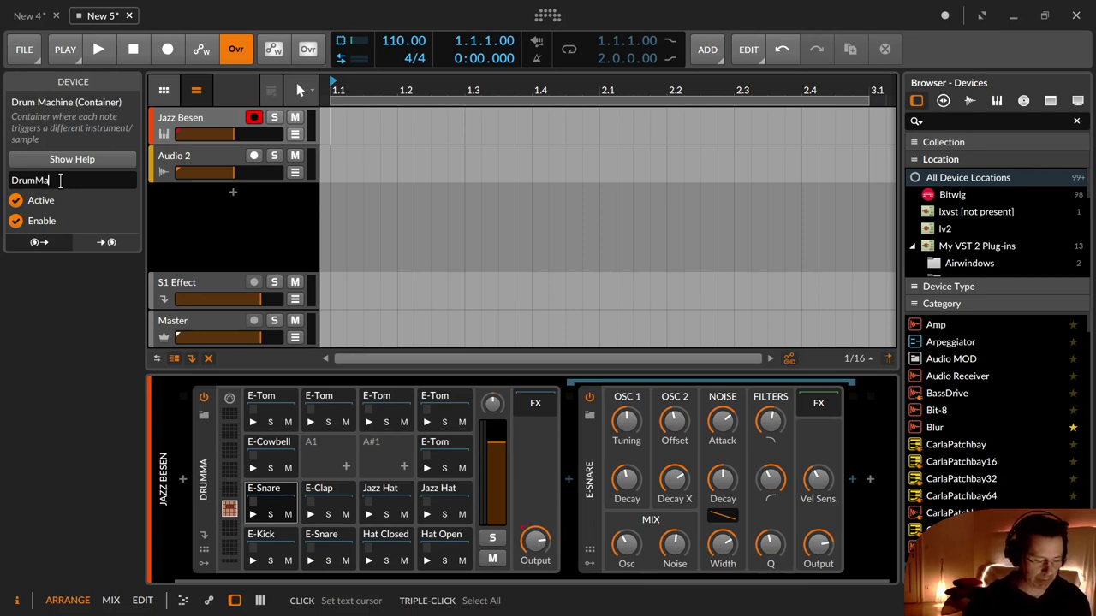
text(ccina)
key(Return)
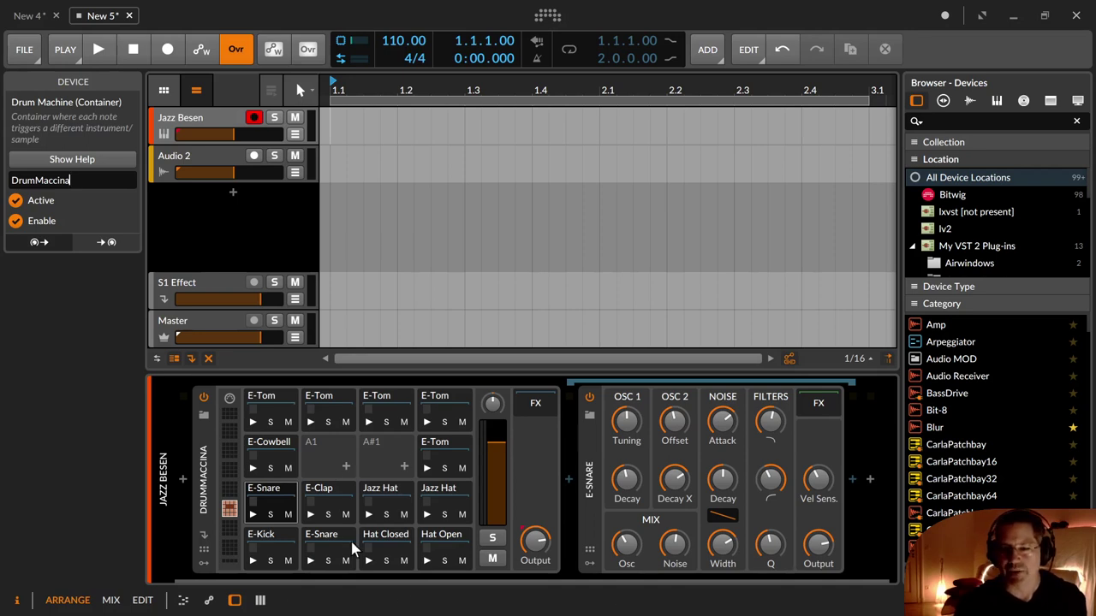
Select the E-Kick pad and deactivate its drum chain.
click(271, 501)
click(275, 497)
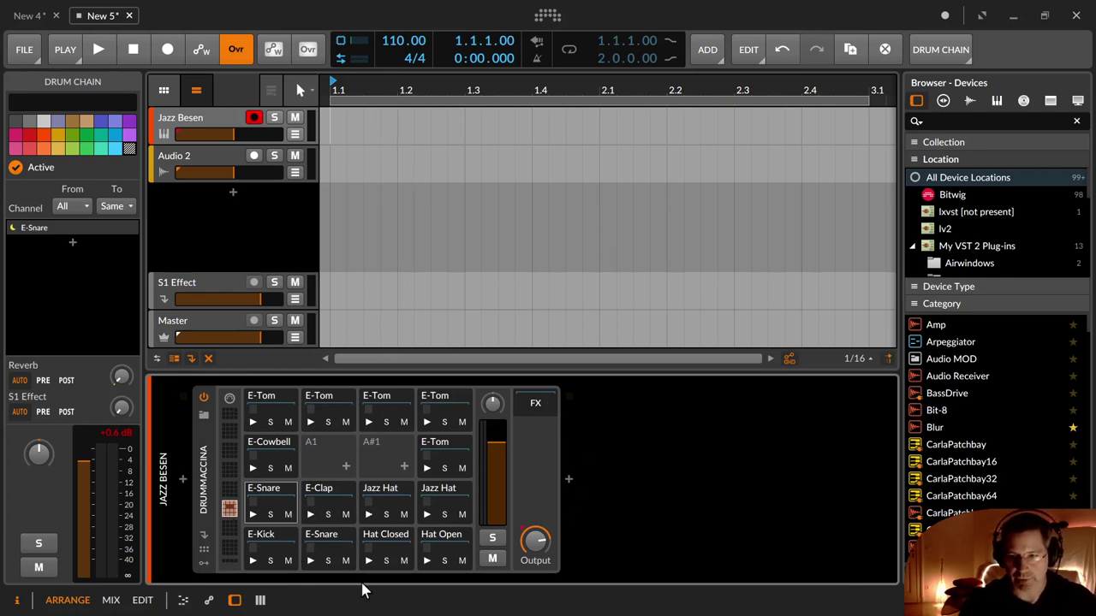
click(278, 544)
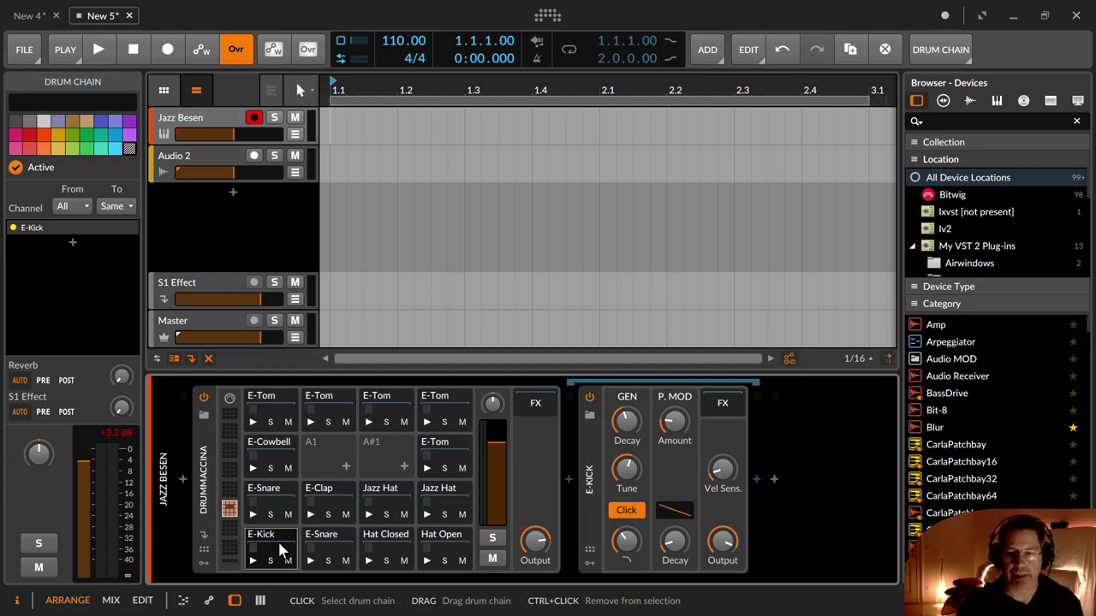
click(278, 552)
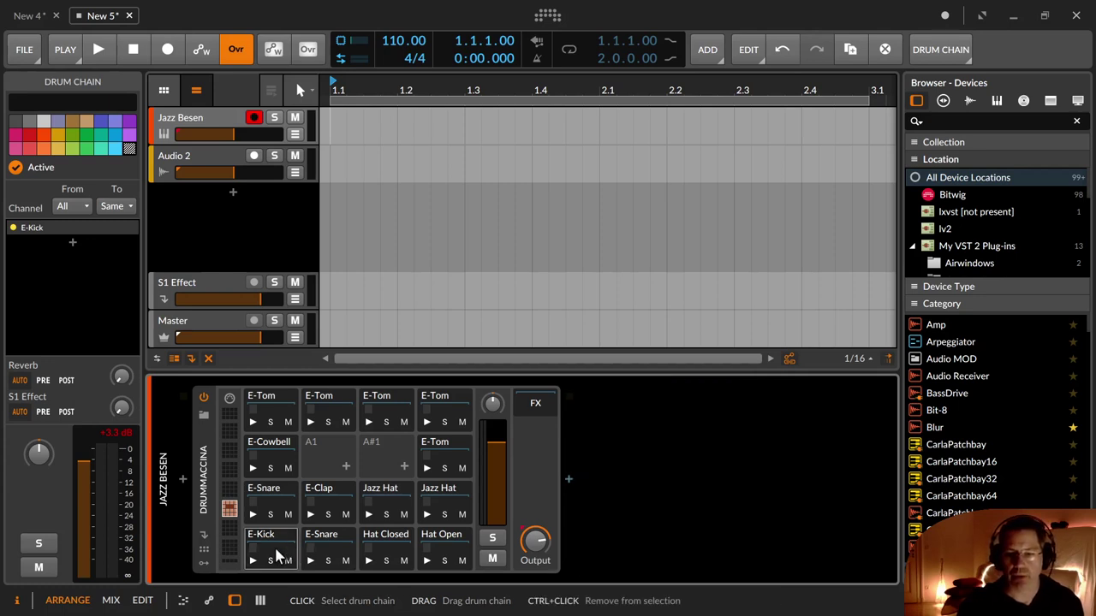
click(279, 552)
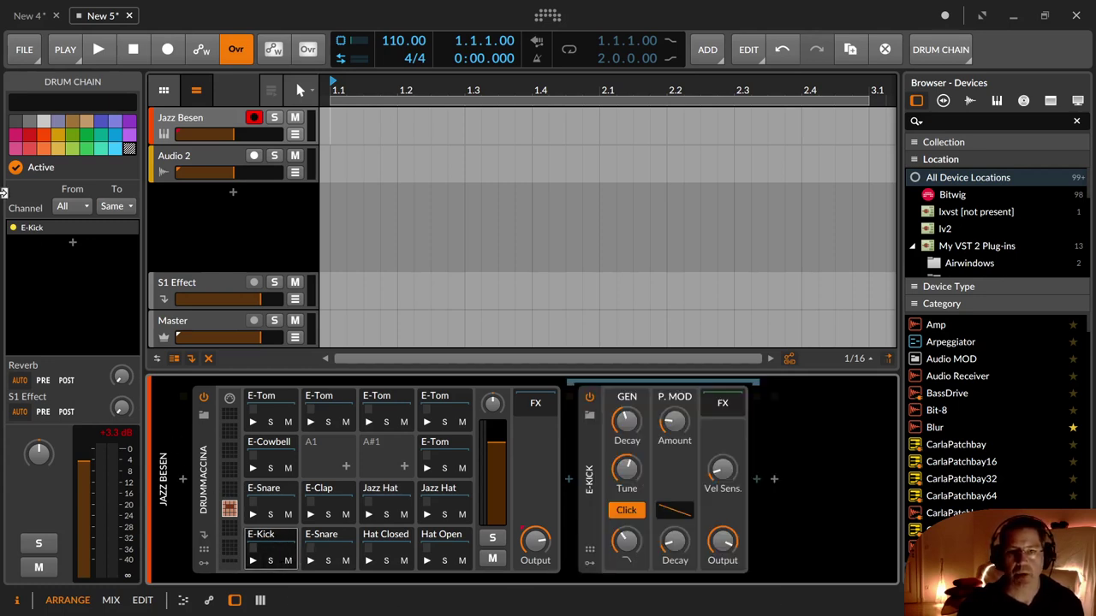
click(15, 167)
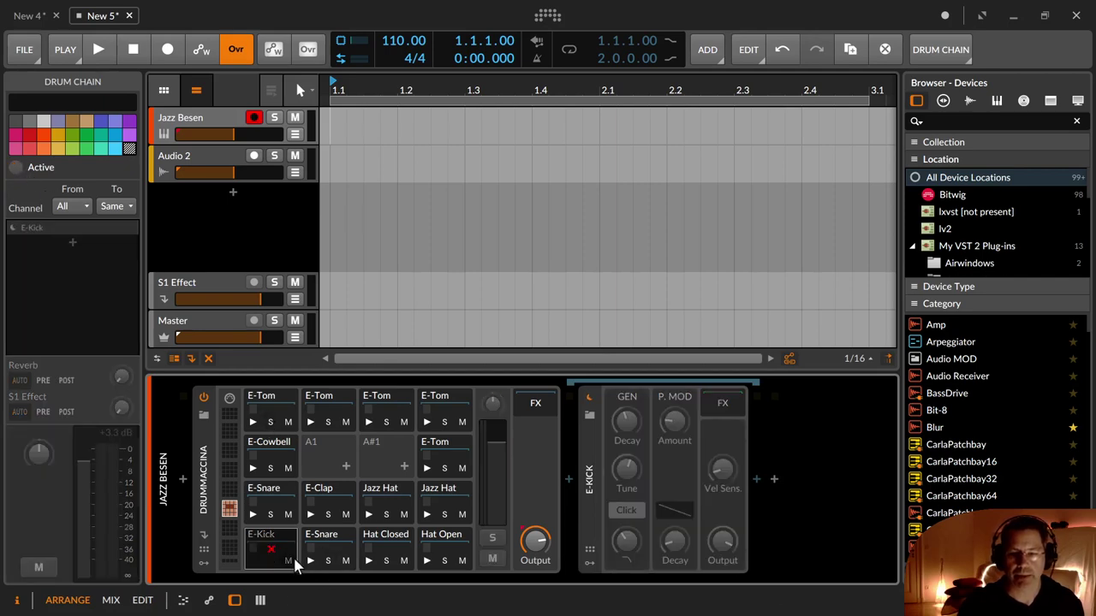
Deactivate the E-Snare pad beside the E-Kick and the Hat Open pad.
click(339, 552)
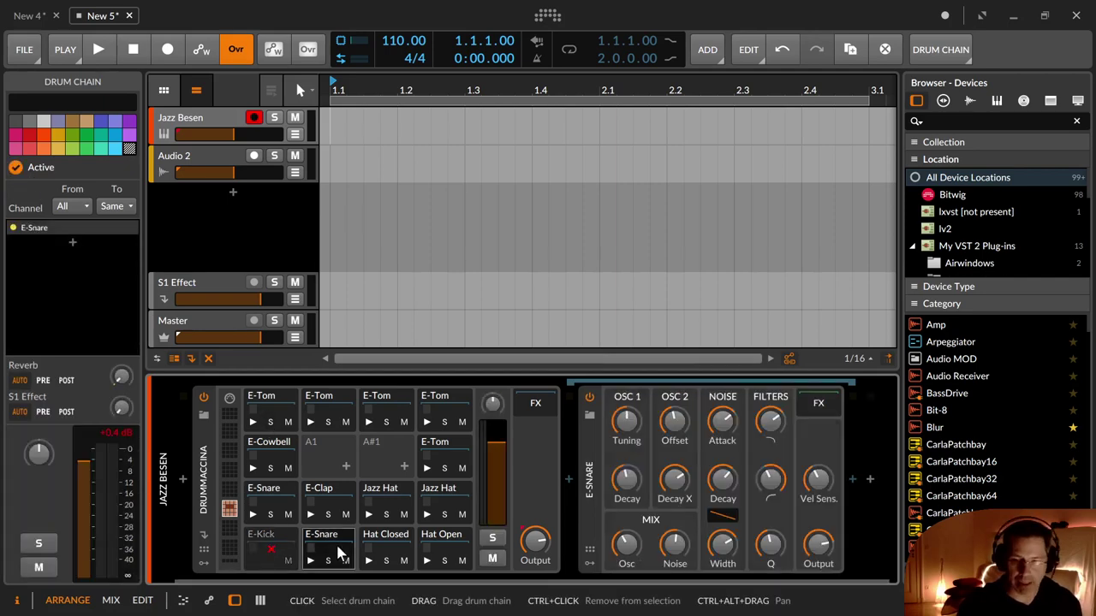
key(alt+a)
click(396, 550)
key(alt+a)
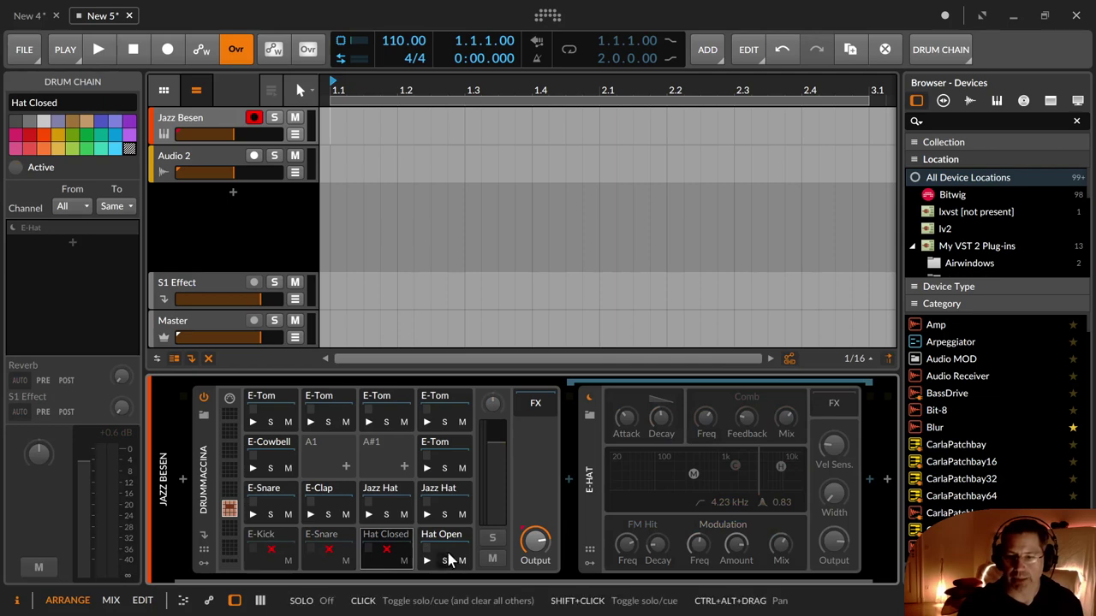
key(alt+a)
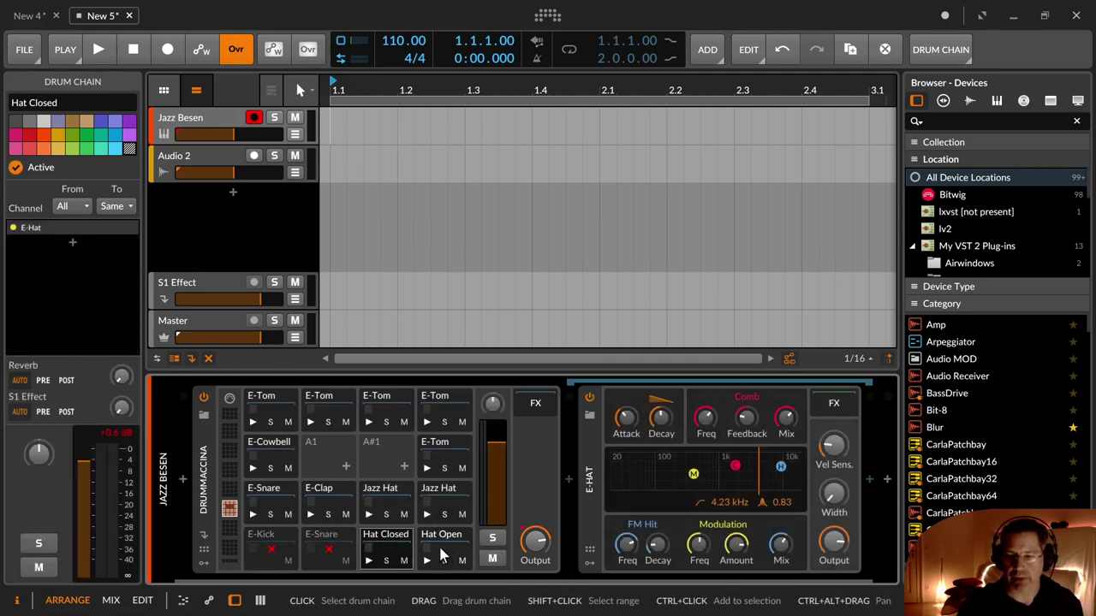
click(439, 548)
key(alt+a)
Deactivate both Jazz Hat pads, the Hat Closed pad, the E-Clap pad and the copied E-Snare pad on E1.
click(428, 498)
key(alt+a)
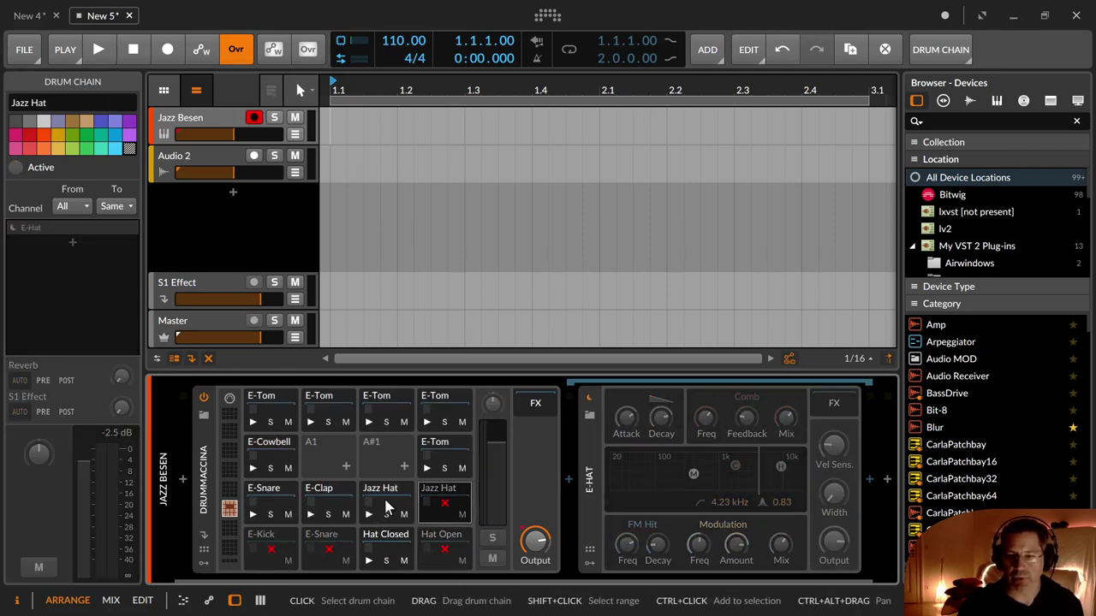
click(383, 497)
key(alt+a)
click(389, 546)
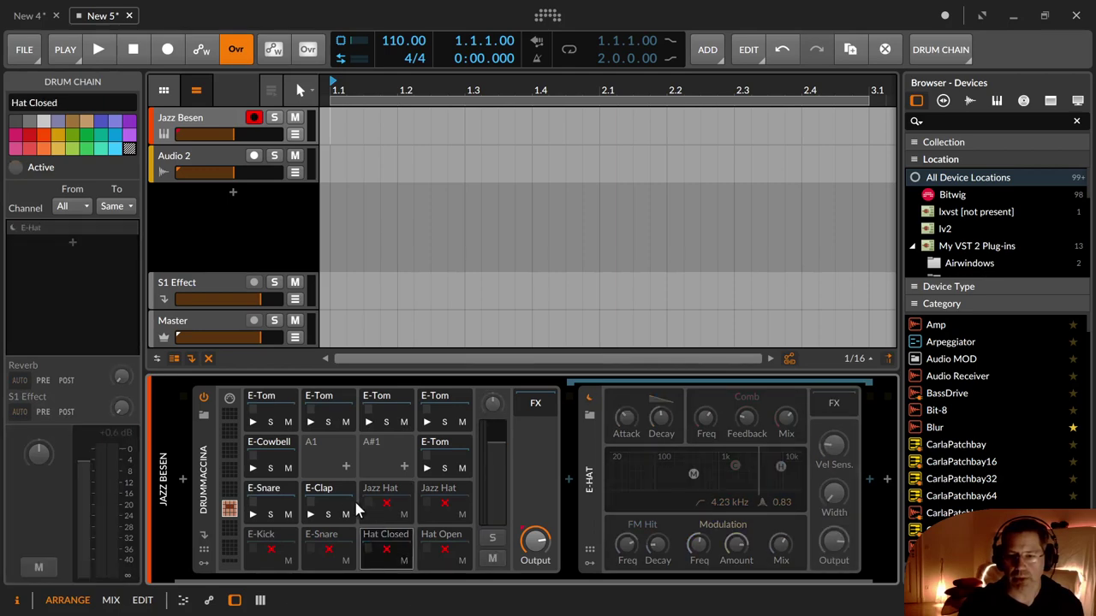
click(323, 496)
click(278, 506)
key(alt+a)
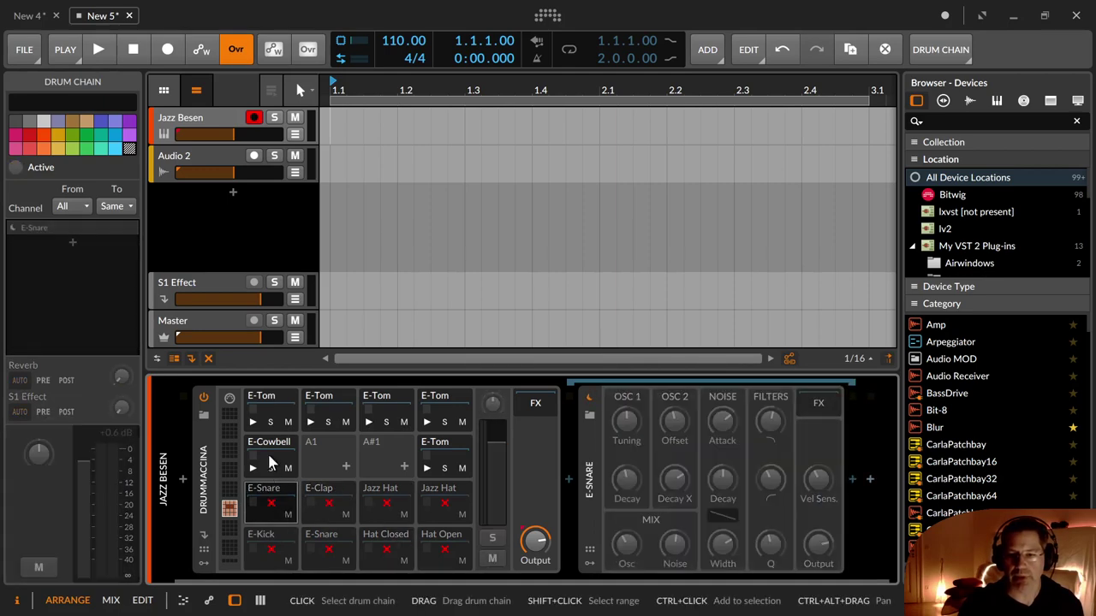
Deactivate the E-Cowbell pad and the single E-Tom pad in the same row.
click(267, 458)
key(alt+a)
click(441, 456)
key(alt+a)
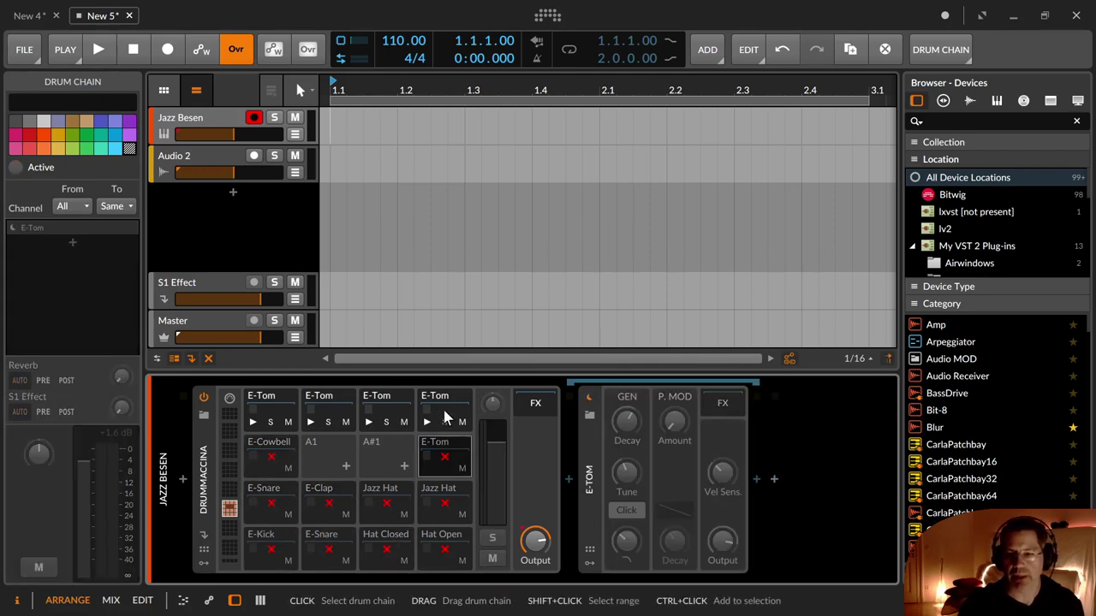
Deactivate the remaining four E-Tom pads and the Reverb return layer.
click(445, 417)
key(alt+a)
click(383, 417)
key(alt+a)
click(334, 419)
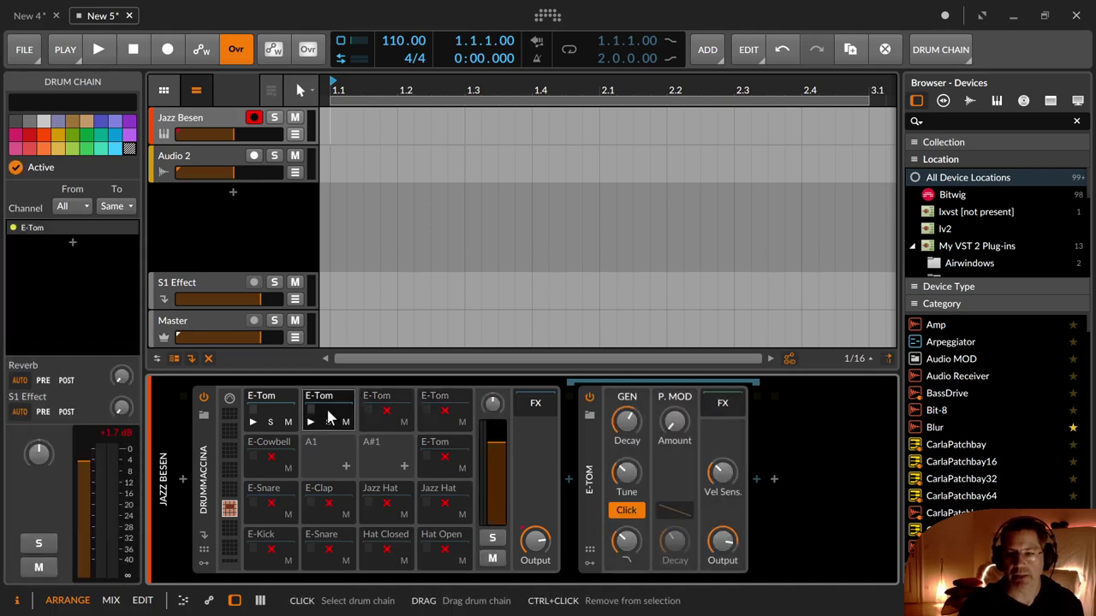
key(alt+a)
click(276, 423)
key(alt+a)
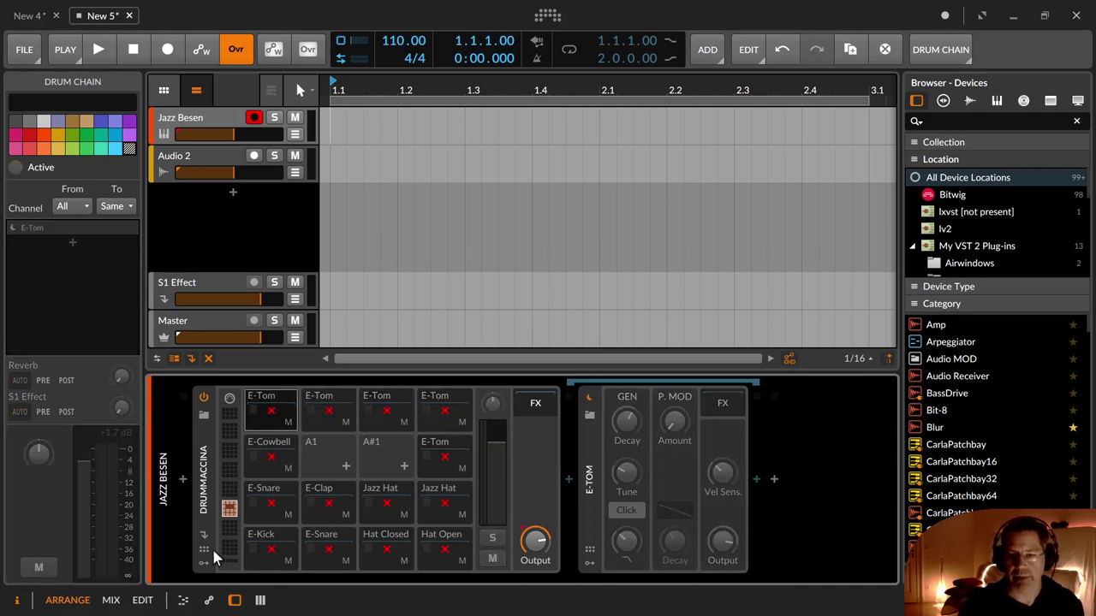
click(204, 534)
click(555, 430)
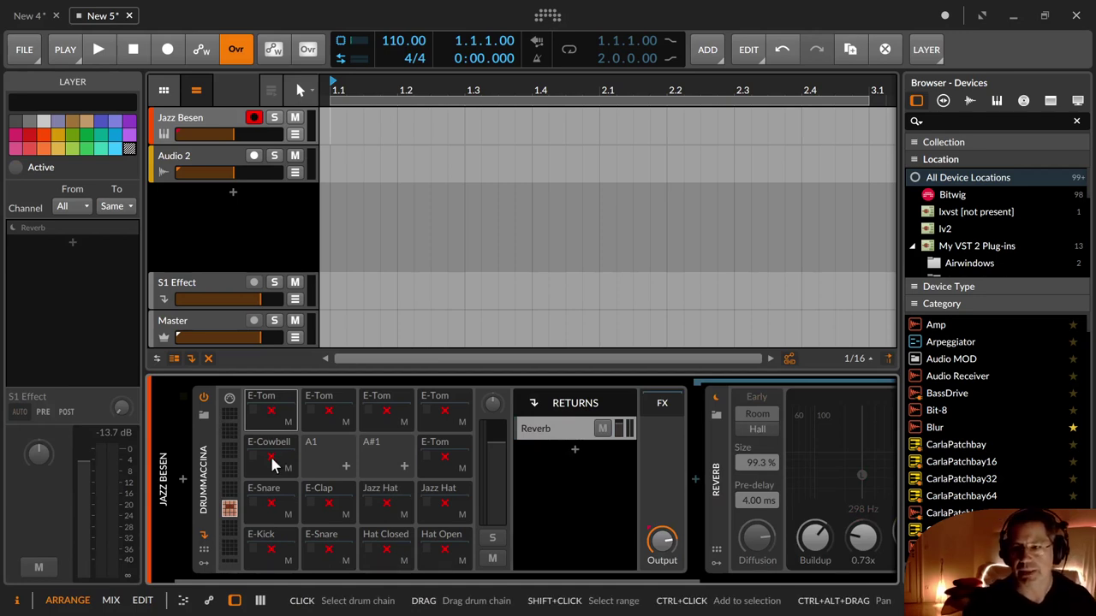
Reactivate the E-Kick pad and the E-Snare pad beside it.
click(281, 553)
key(alt+a)
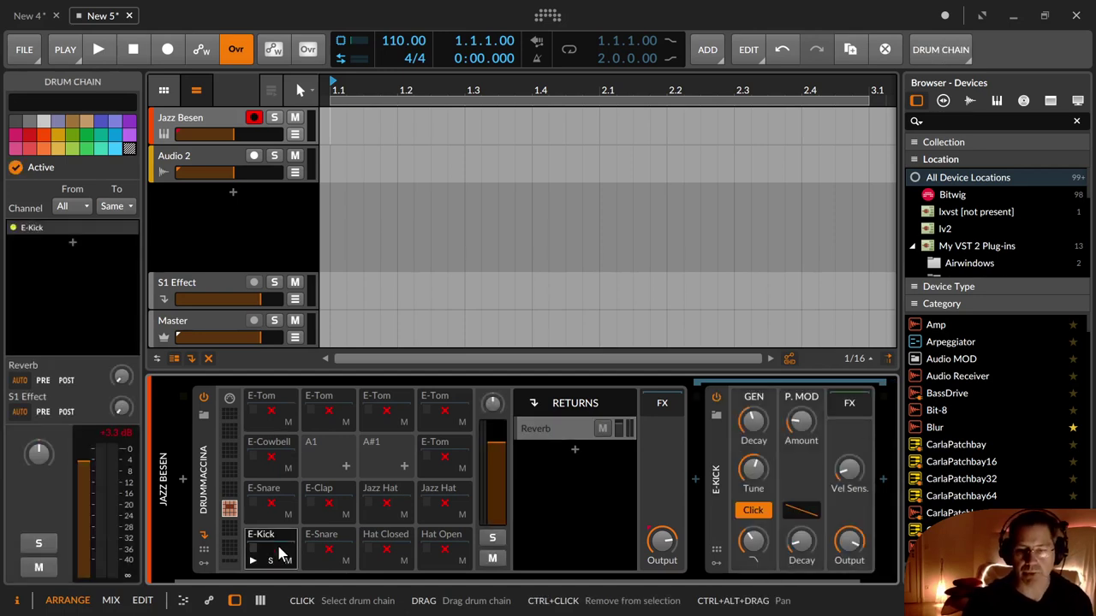
click(281, 553)
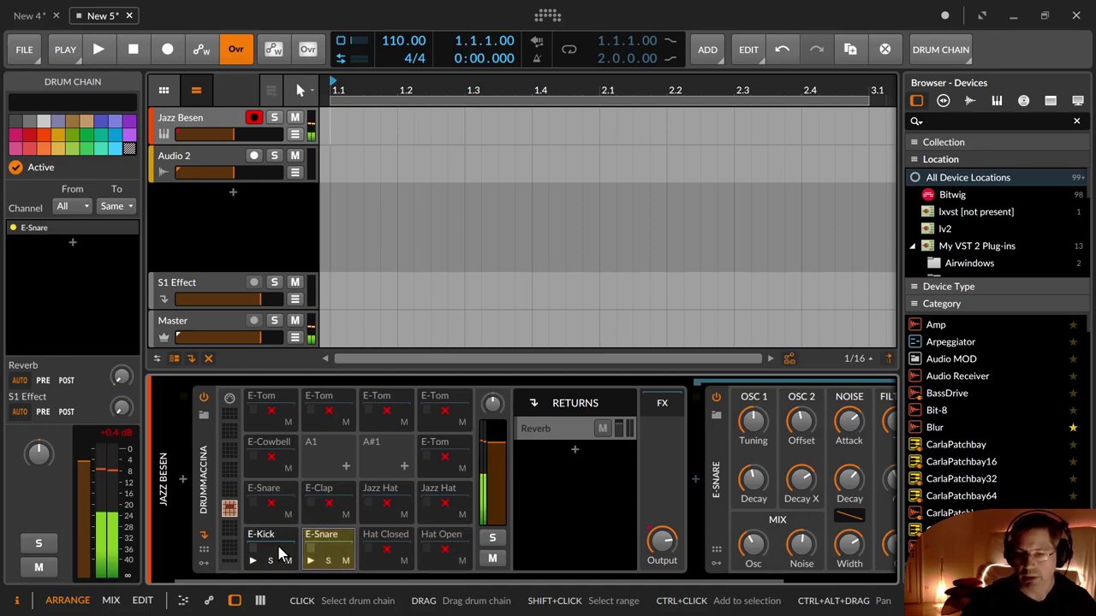
key(alt+a)
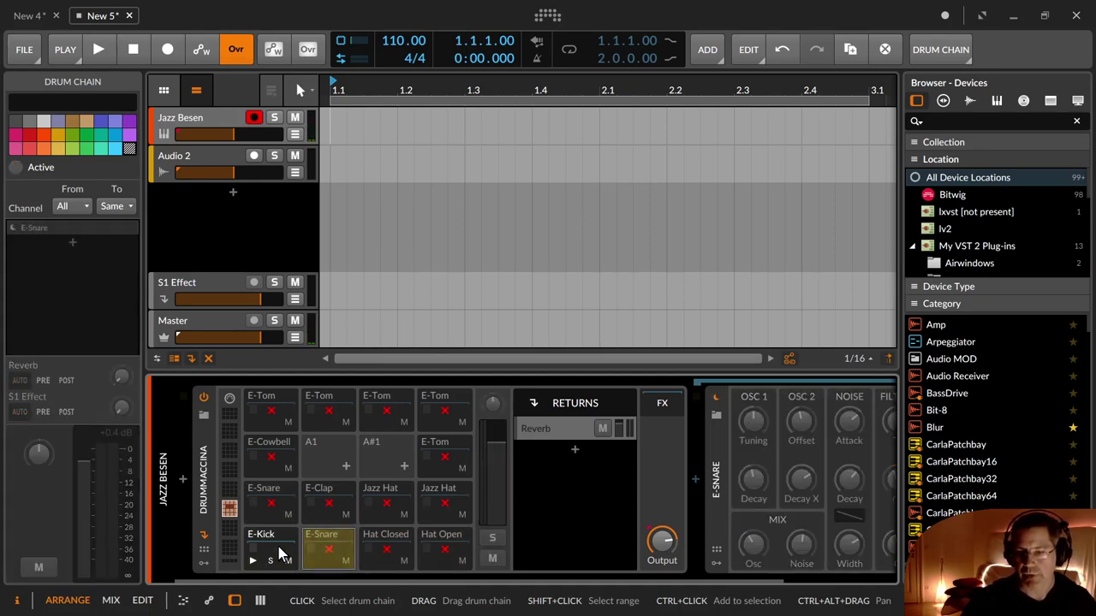
key(alt+a)
Reactivate the Hat Closed pad and switch the Hat Open pad on and off.
key(Right)
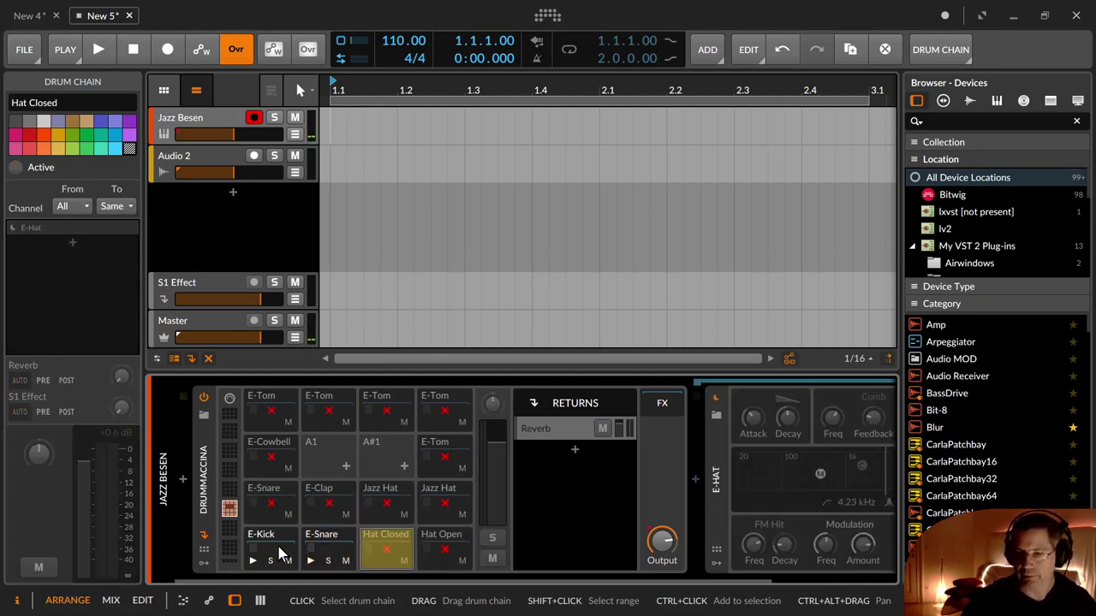
key(alt+a)
key(alt+a)
key(alt+a)
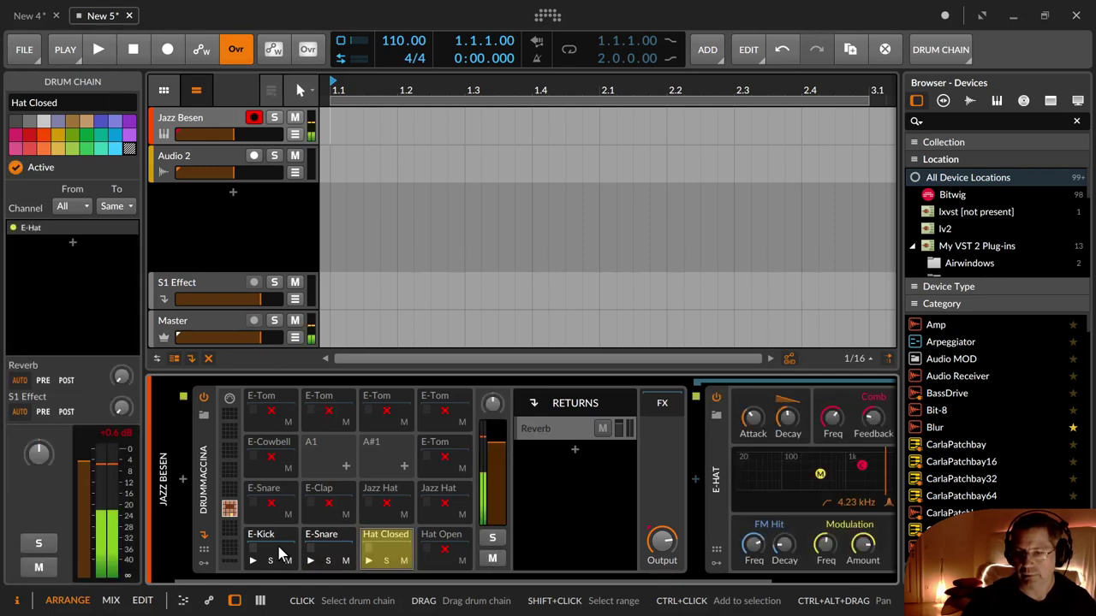
key(Right)
key(alt+a)
key(alt+a)
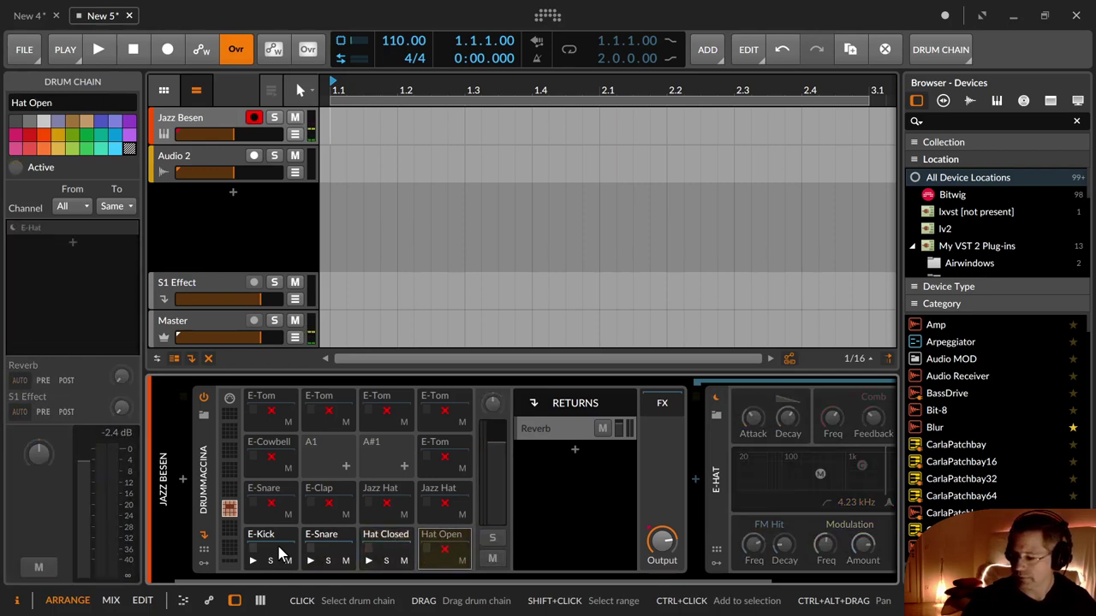
Deactivate the Hat Closed, E-Snare and E-Kick pads again.
key(Left)
key(alt+a)
key(Left)
key(alt+a)
key(Left)
key(alt+a)
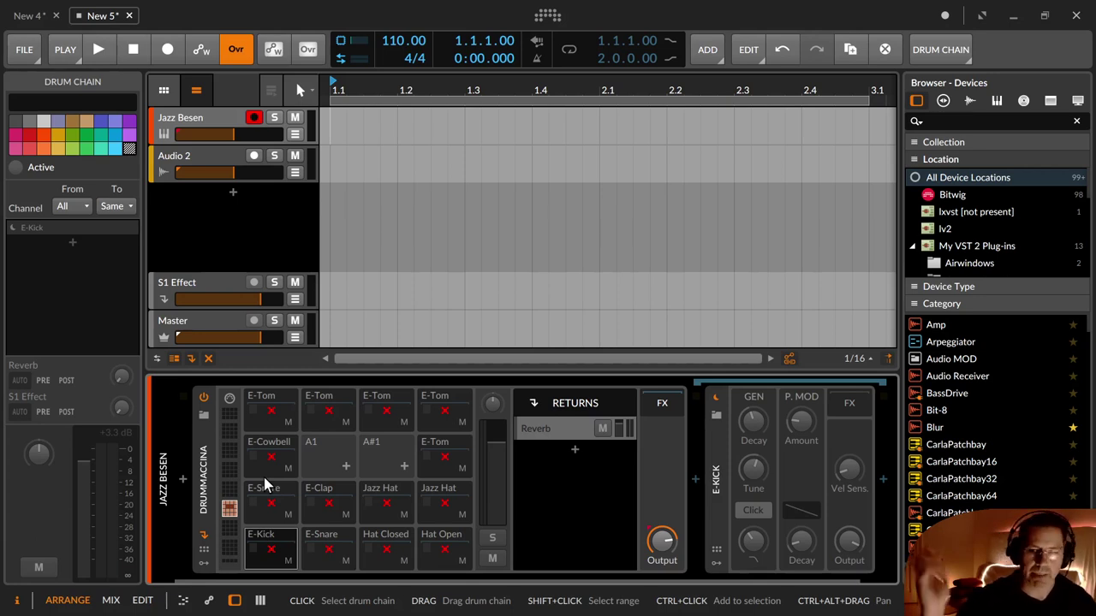
Start saving the whole drum machine device as a library preset and replace the creator's name.
click(202, 451)
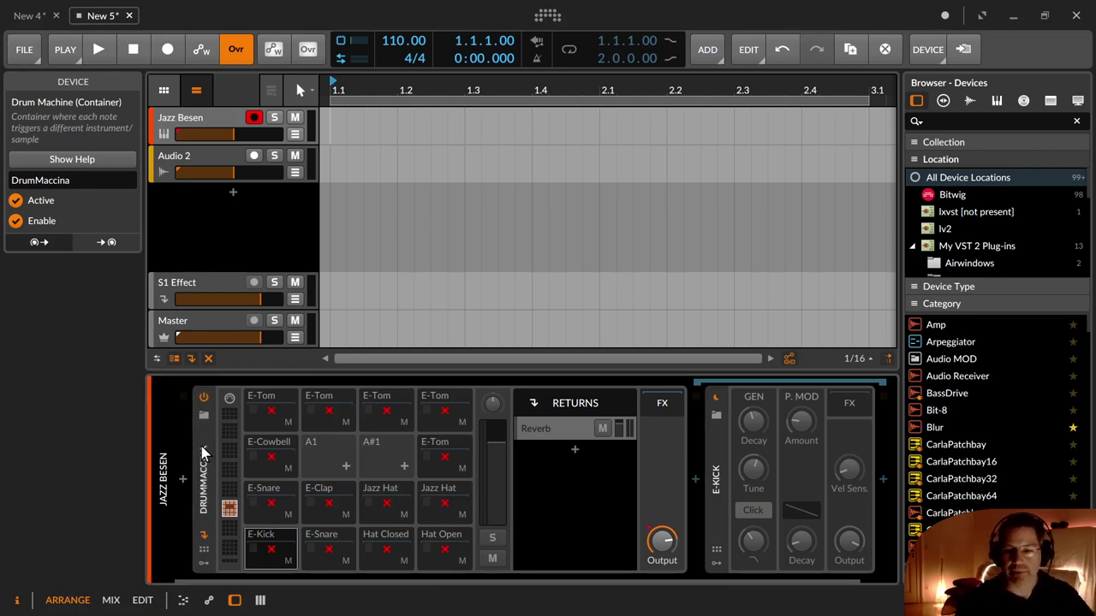
right_click(201, 446)
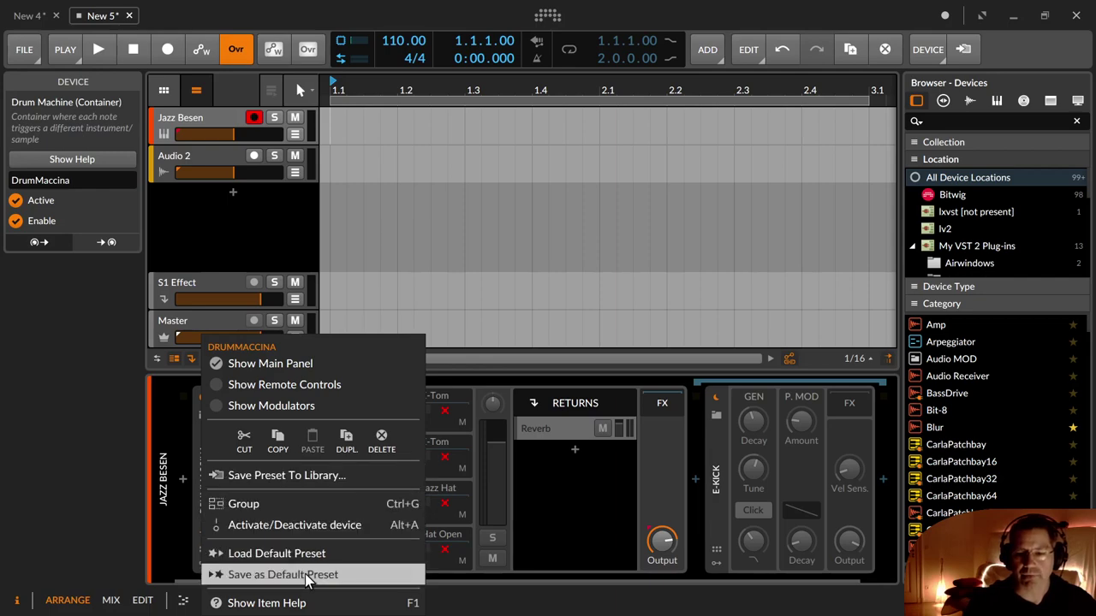
click(318, 476)
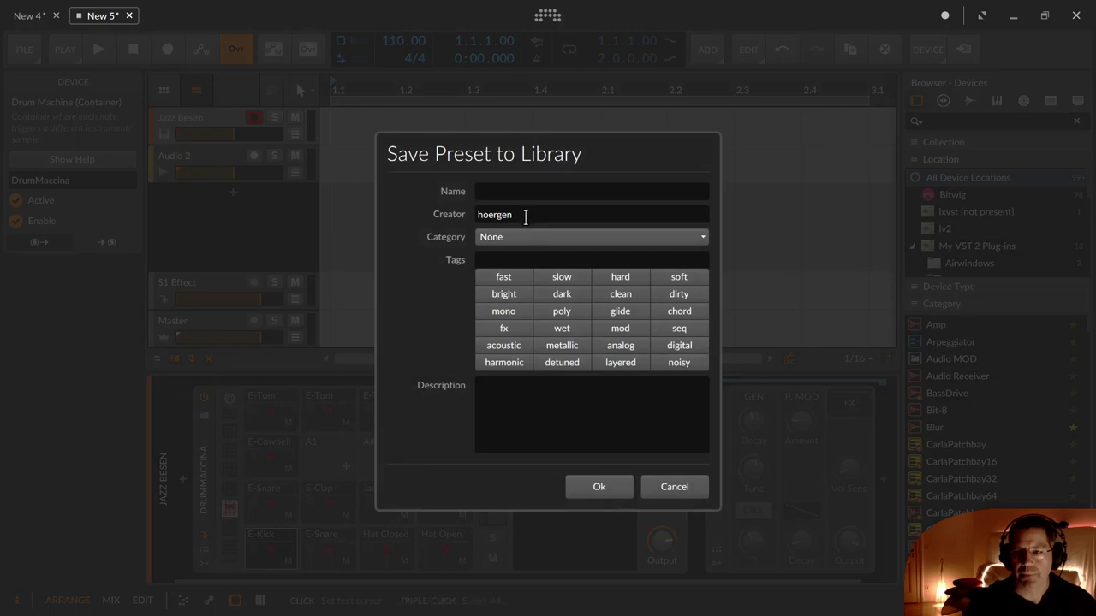
drag(518, 217, 221, 230)
key(BackSpace)
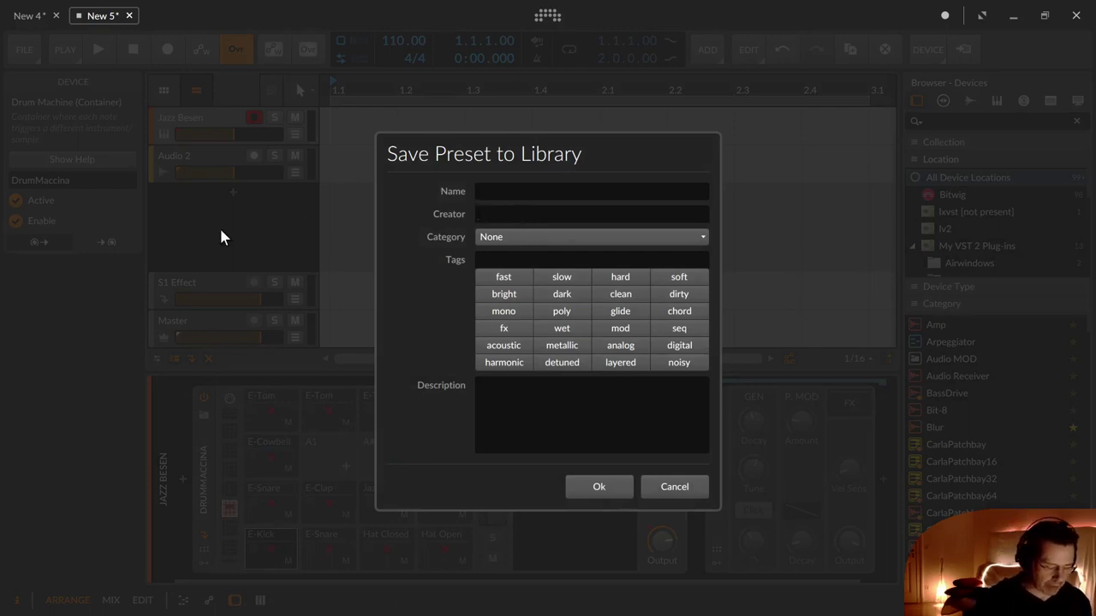
text(Odo)
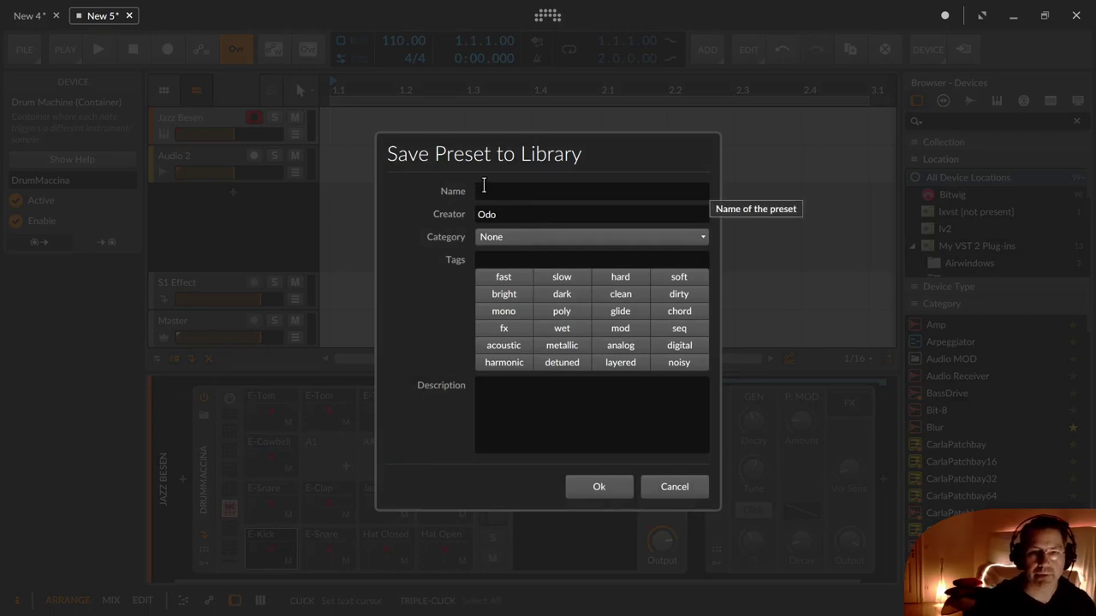
Name the preset DrumMaccina and set its category to Drums.
text(Drum)
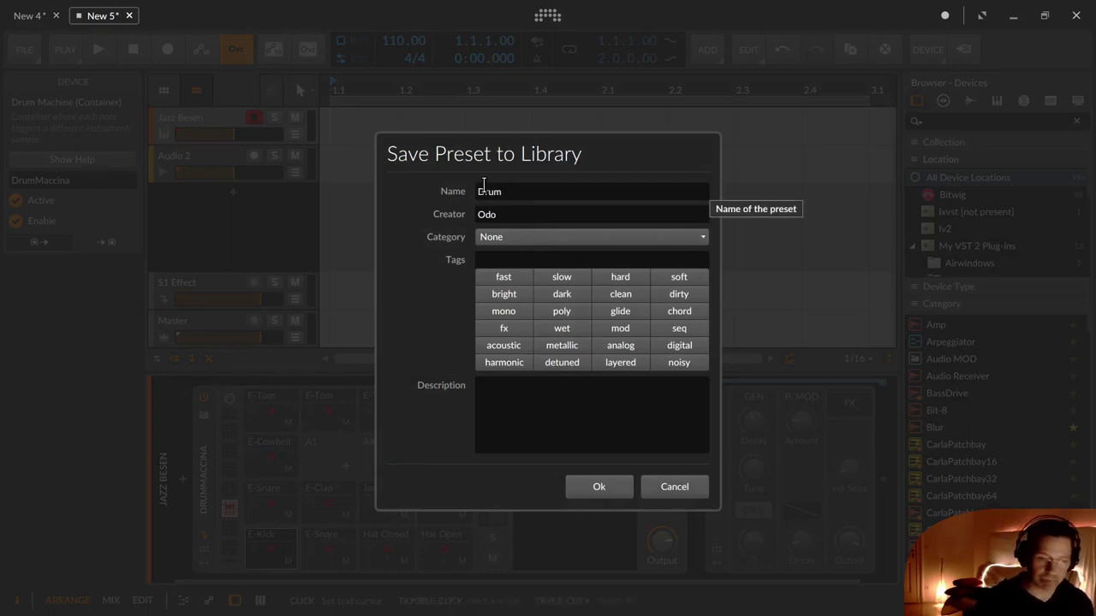
text(Maccina)
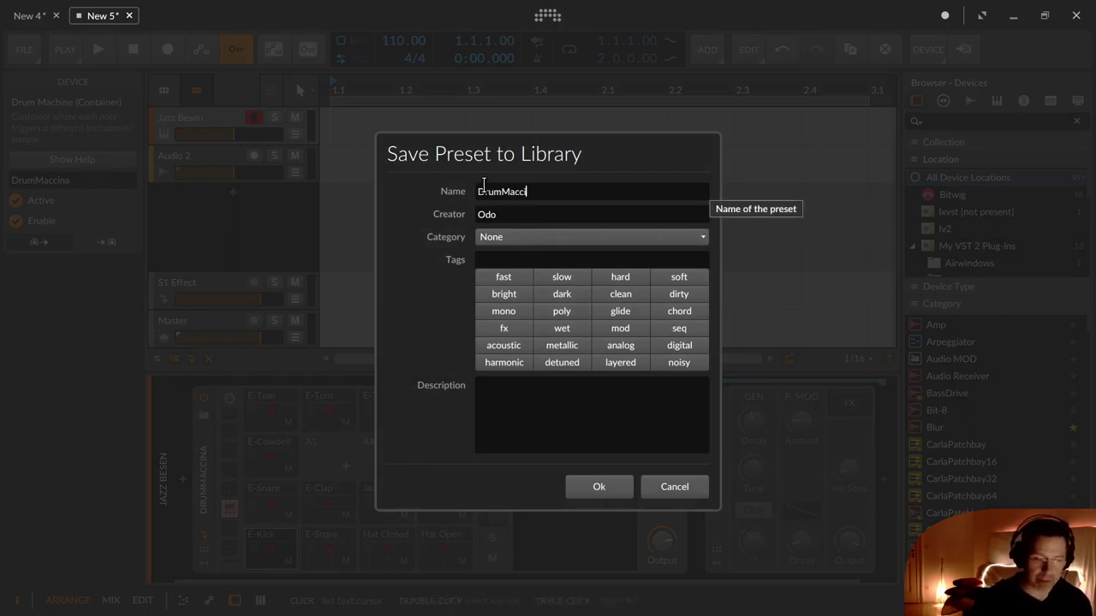
click(486, 237)
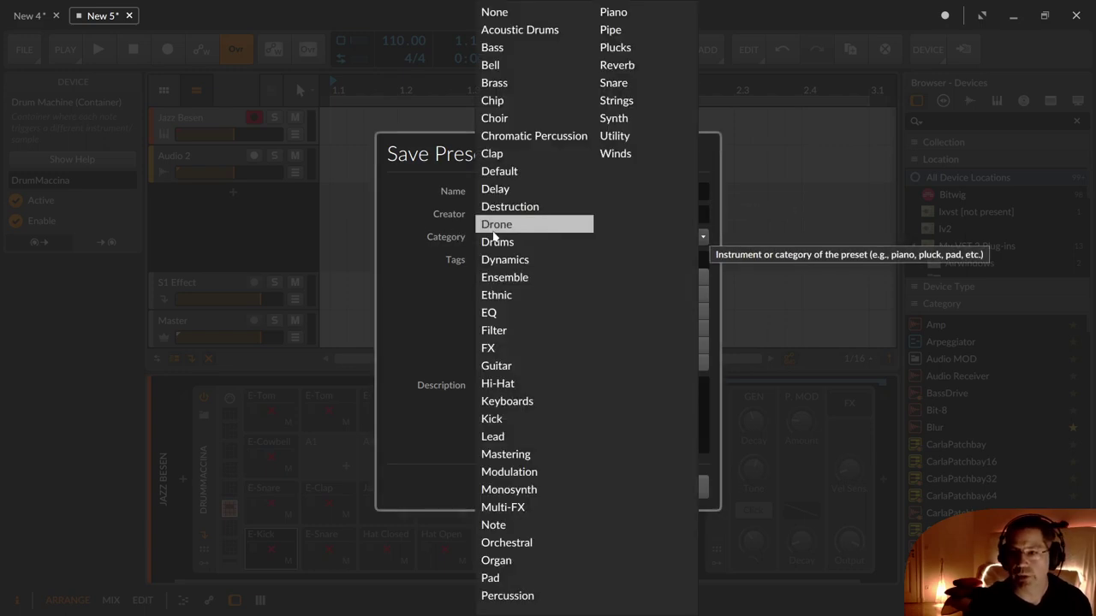
click(544, 247)
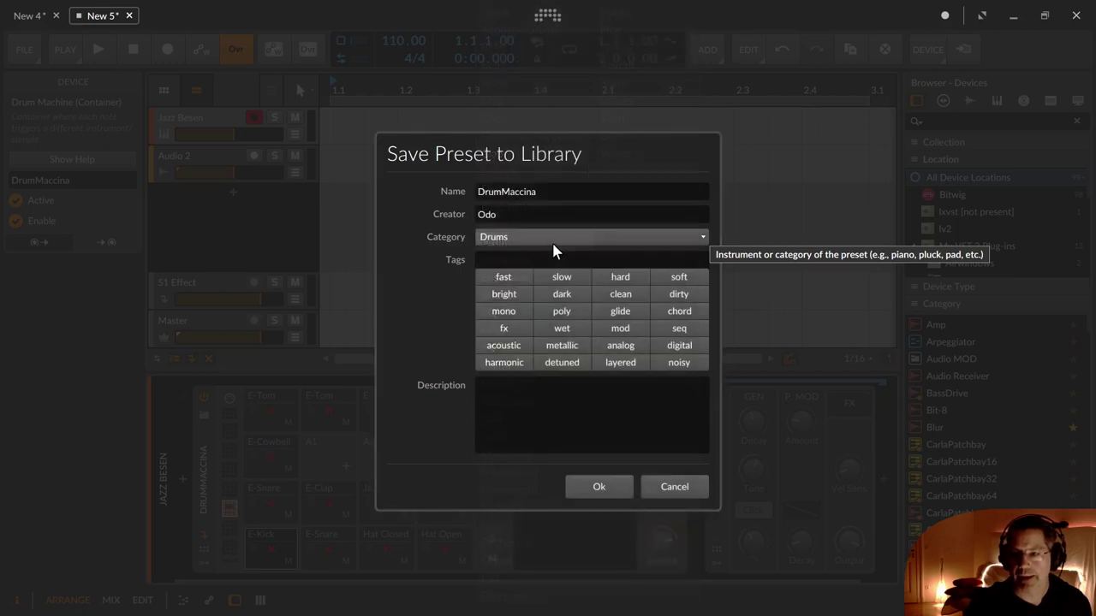
Add the custom tag drummachine to the preset.
click(548, 259)
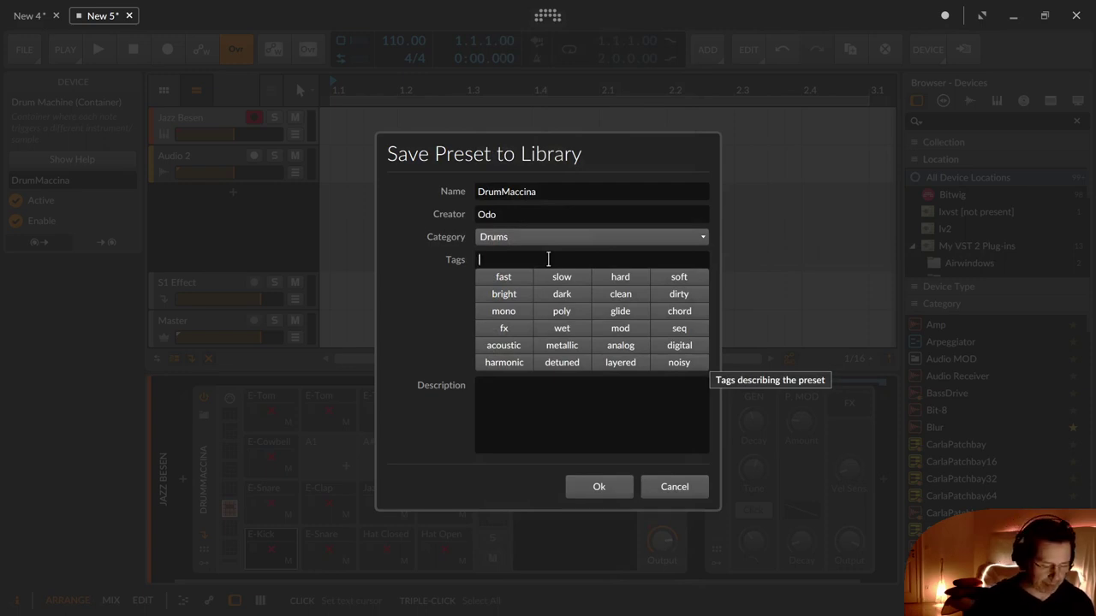
text(drummachin)
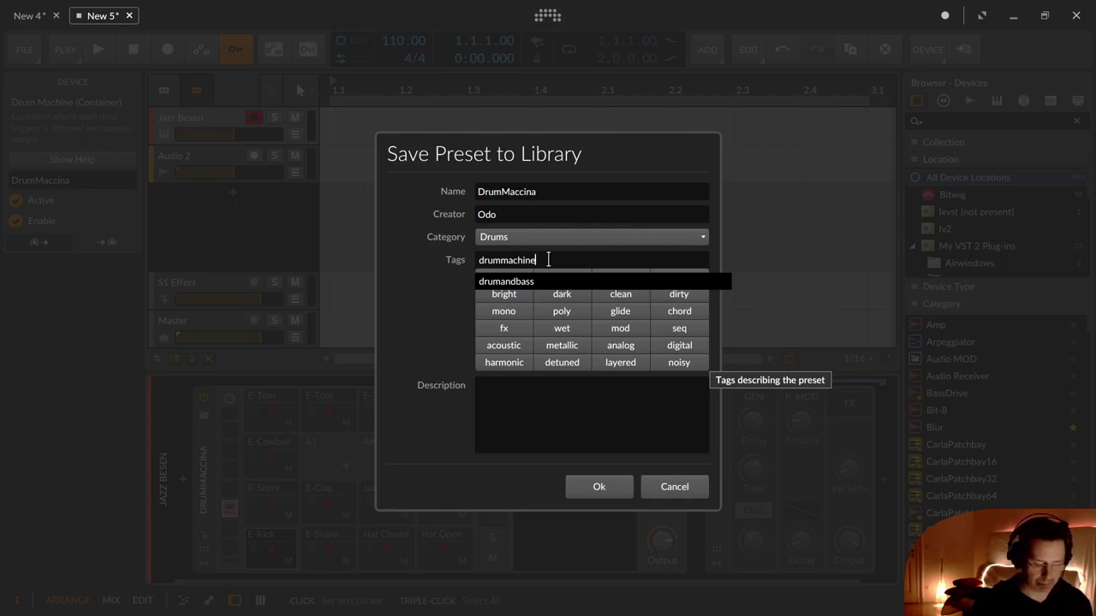
text(e)
key(Return)
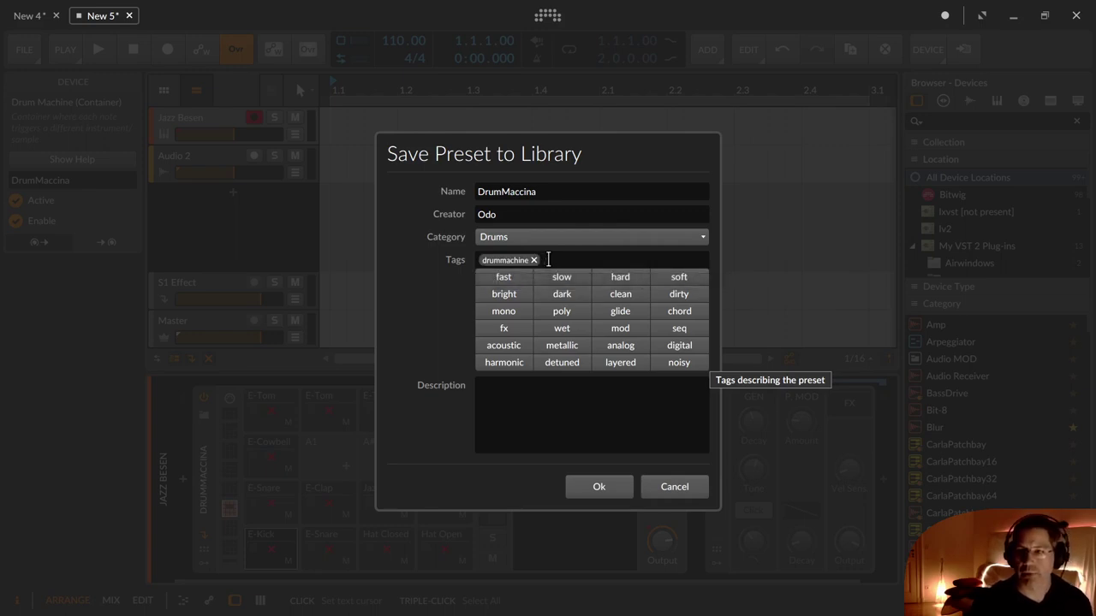
text(drums)
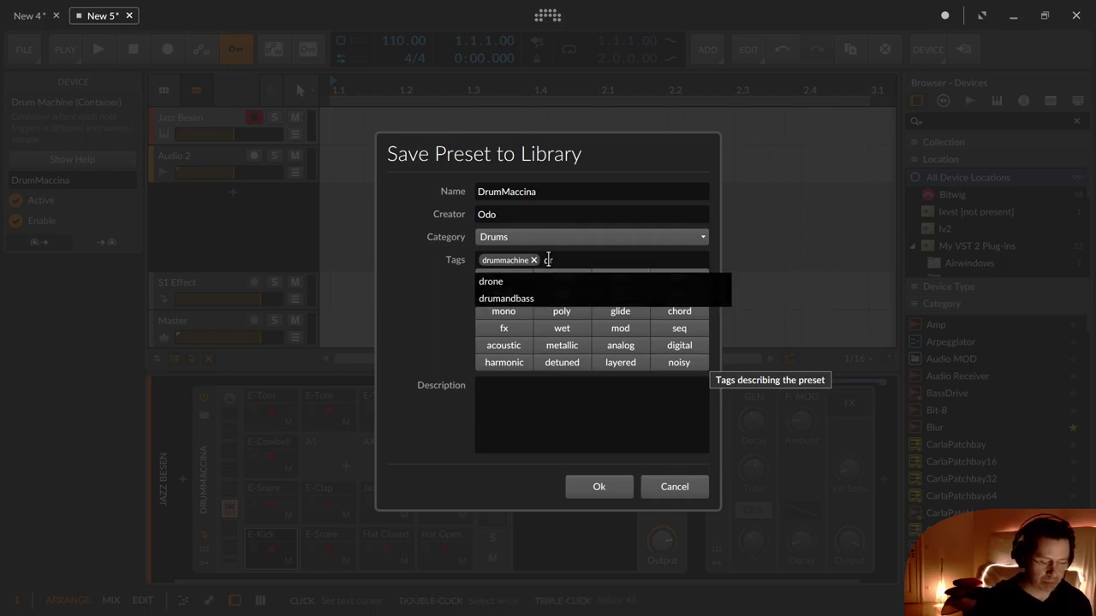
key(BackSpace)
key(BackSpace)
key(BackSpace)
key(BackSpace)
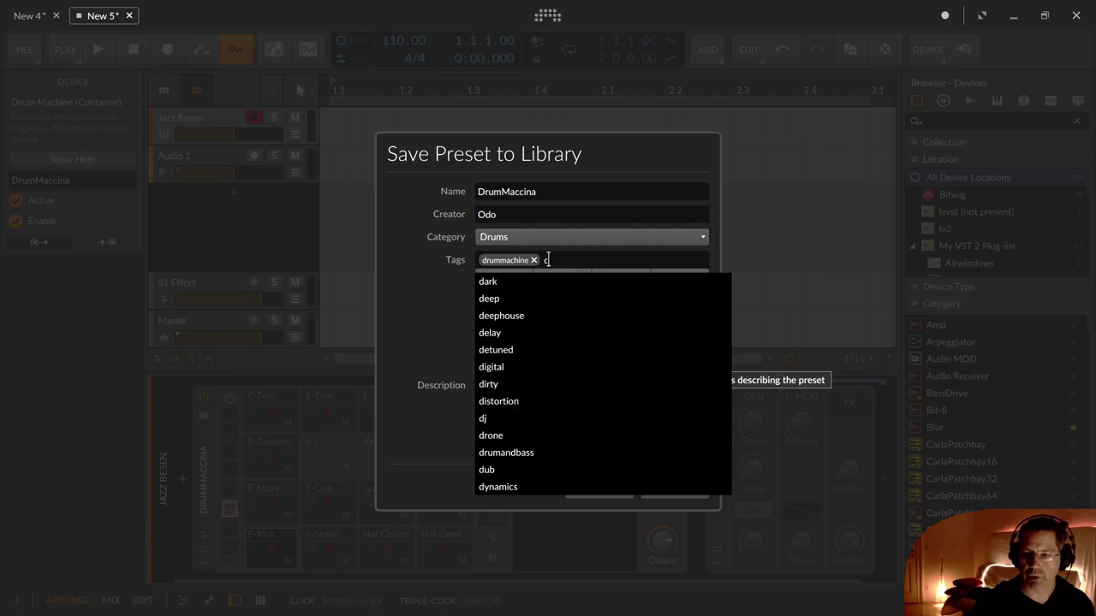
key(BackSpace)
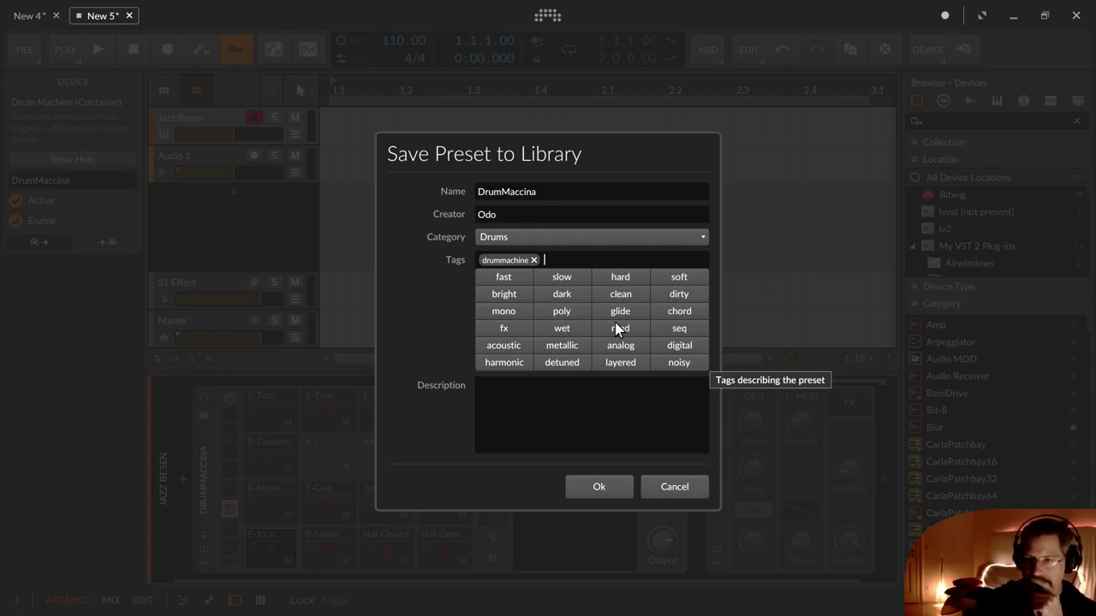
Add the predefined tags fx, bright, hard and soft to the preset.
click(508, 327)
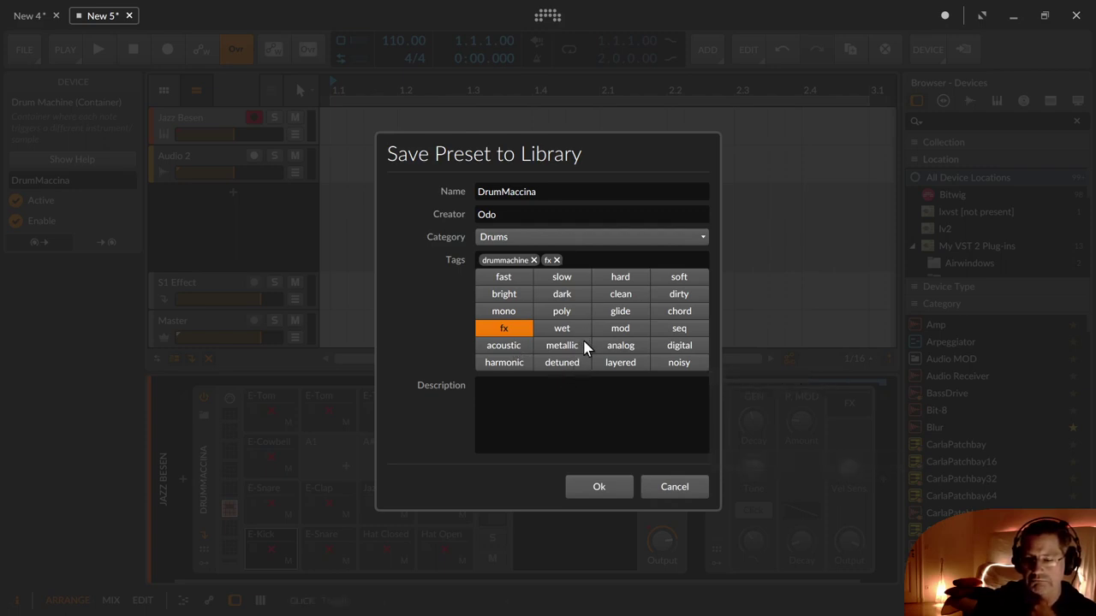
click(520, 296)
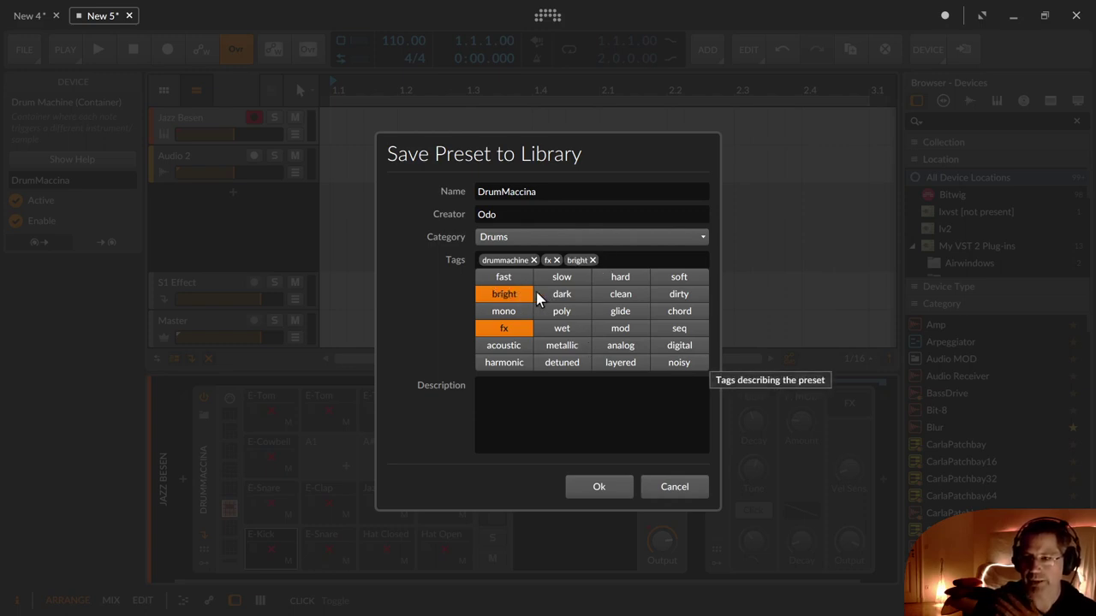
click(619, 277)
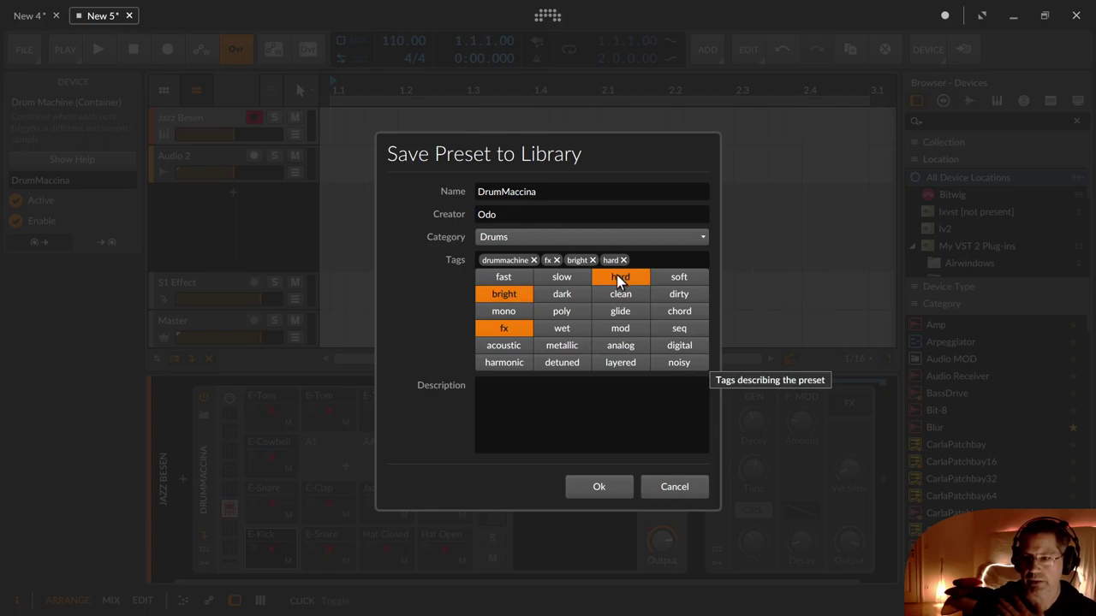
click(666, 277)
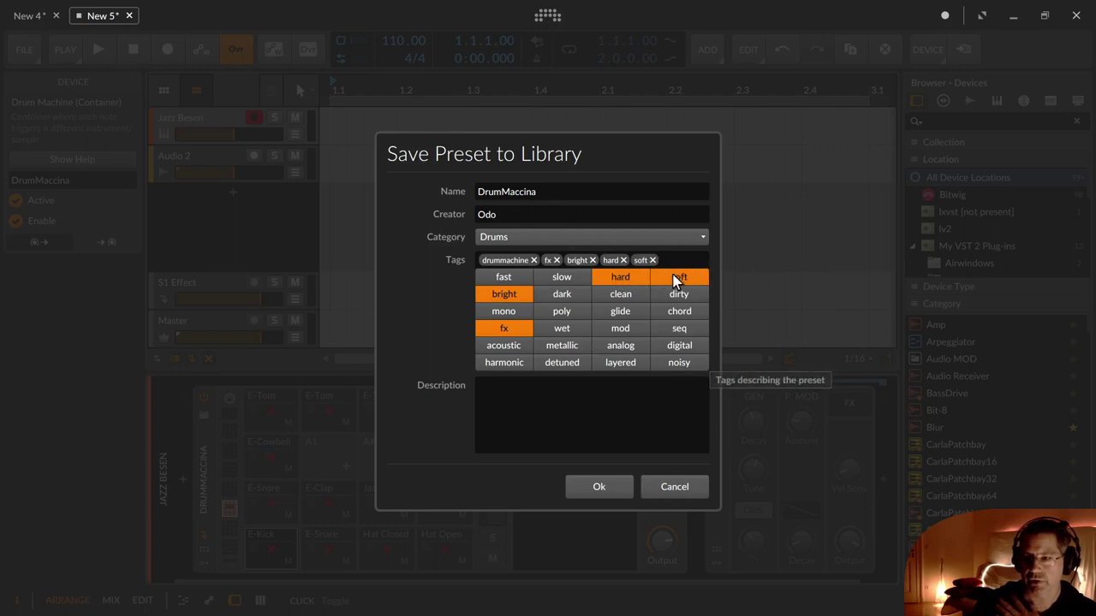
Describe the preset as "Meine Drum Machine mit allen E-Drums aus Bitwig" and save it to the library.
click(608, 386)
text(Me)
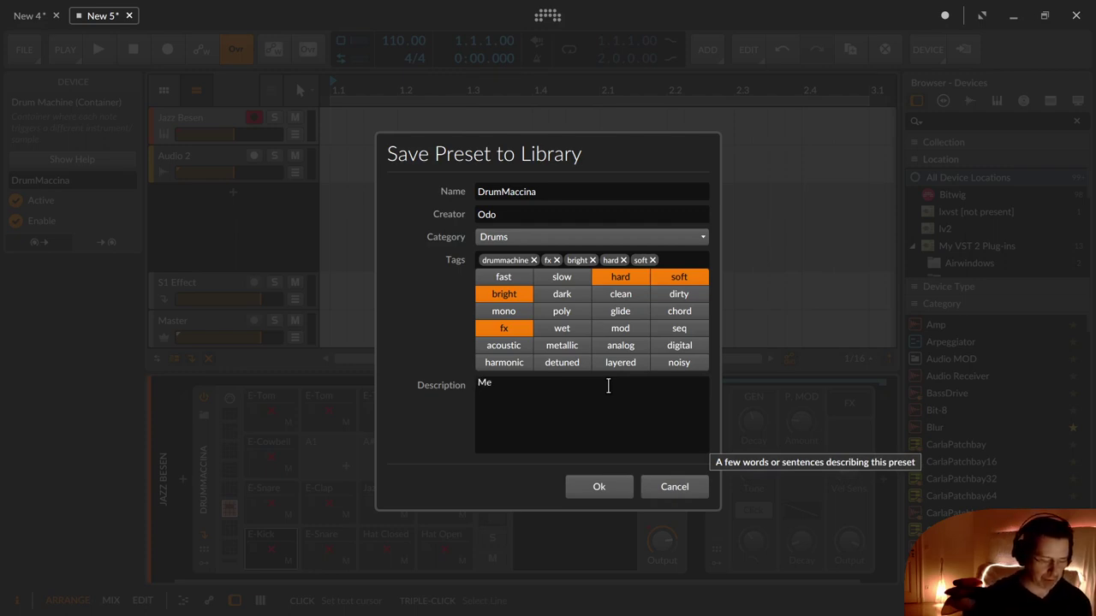
text(ine Drum Machine)
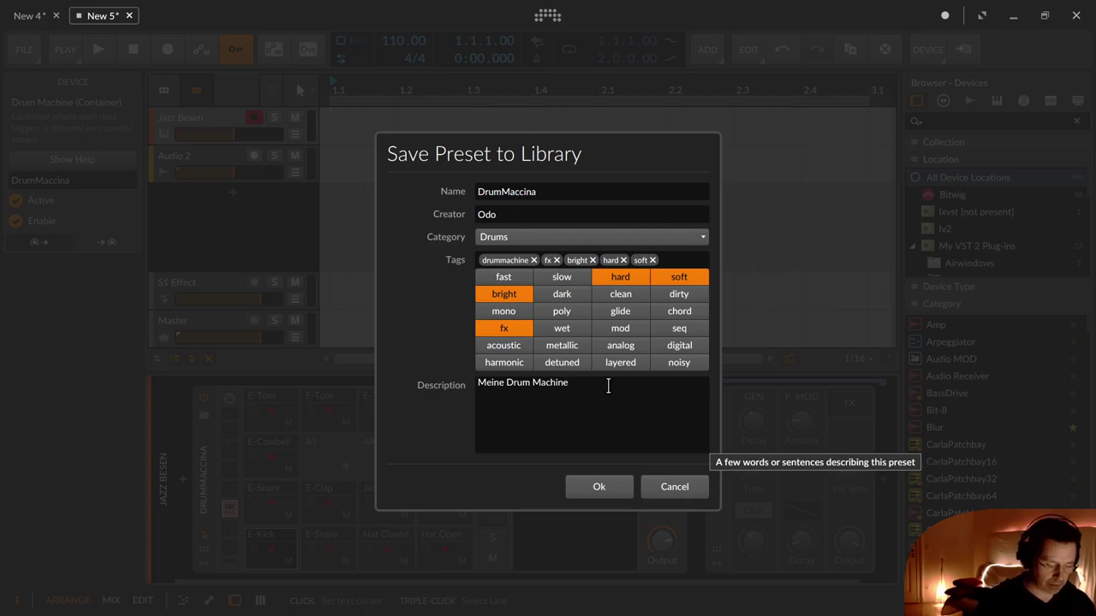
text( mit allen E)
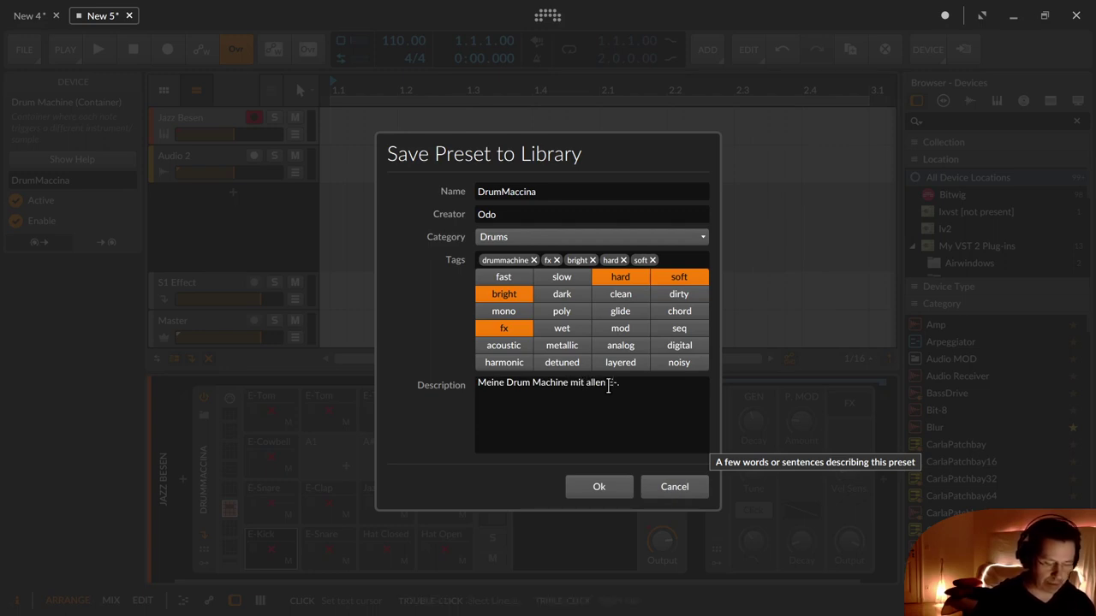
text(-Dru)
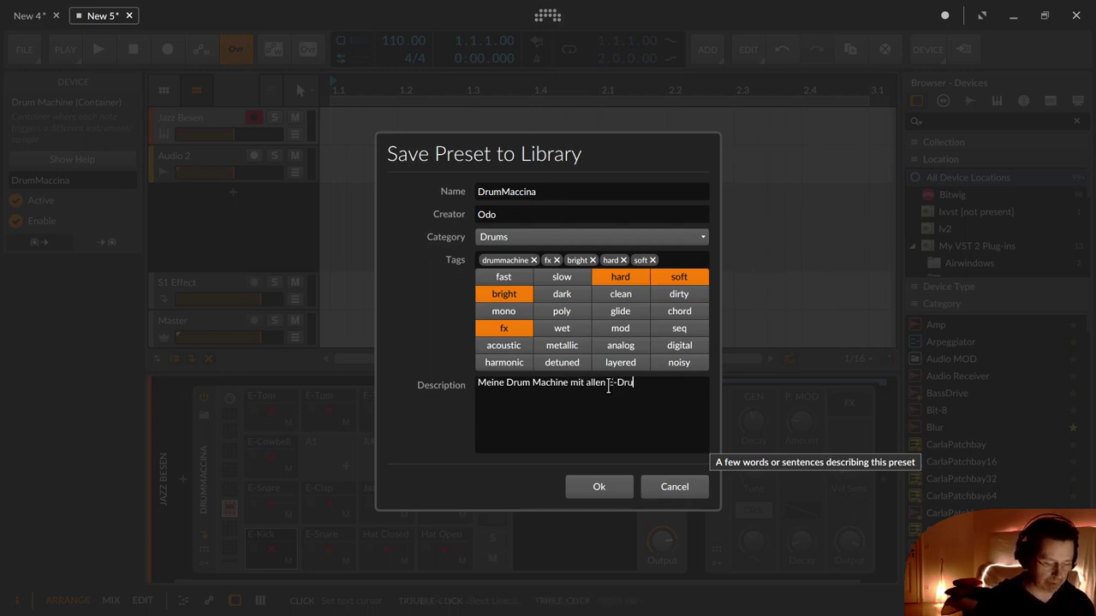
text(ms aus Bitwig)
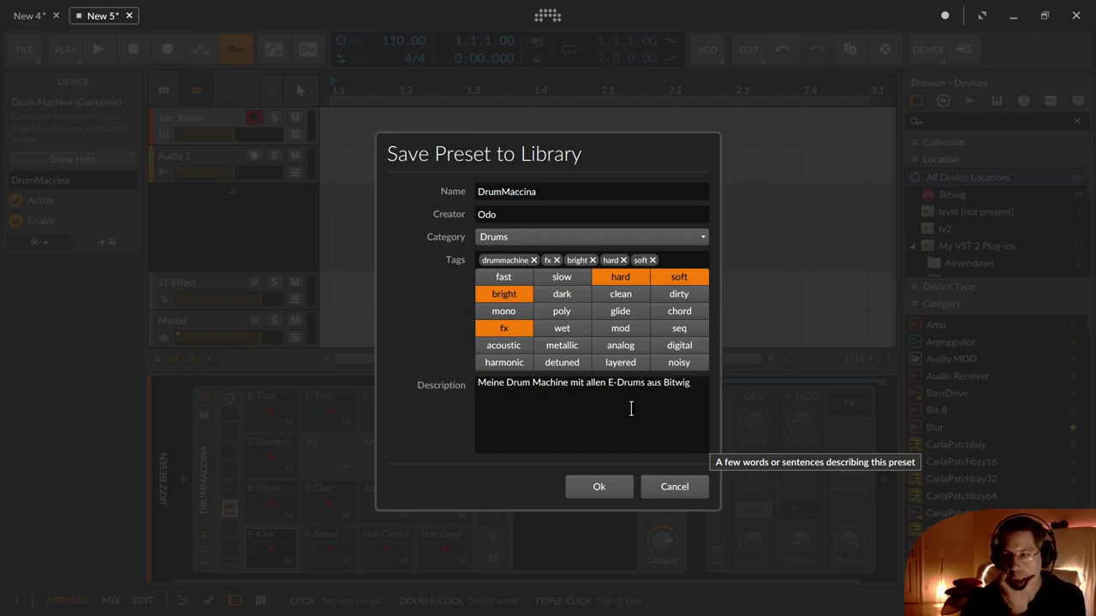
click(618, 488)
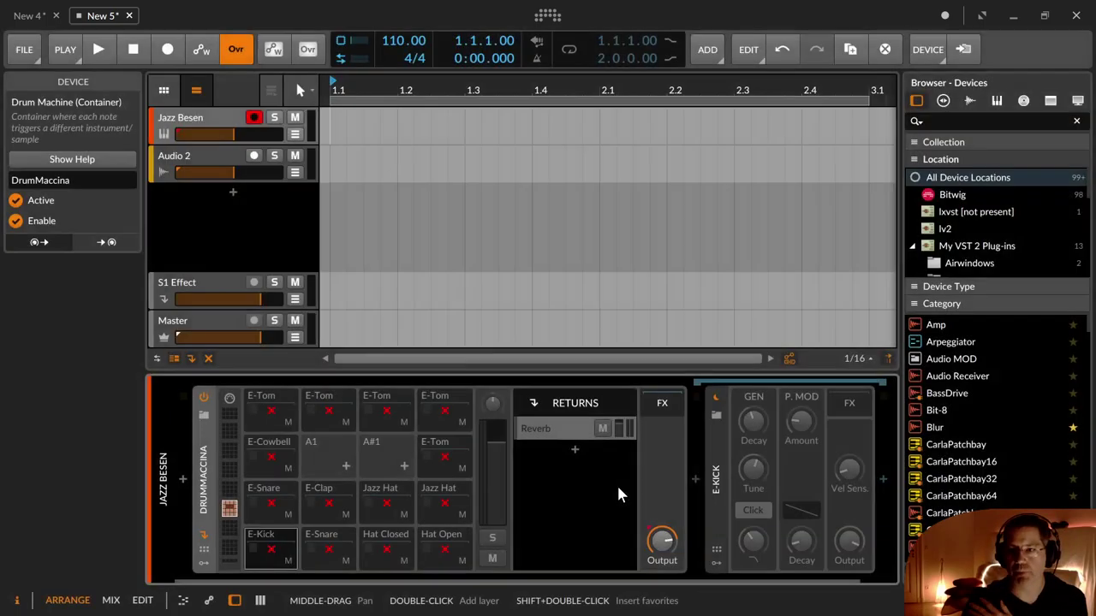
Create a new instrument track and load the DrumMaccina preset onto it, searching the presets for "macci".
double_click(221, 228)
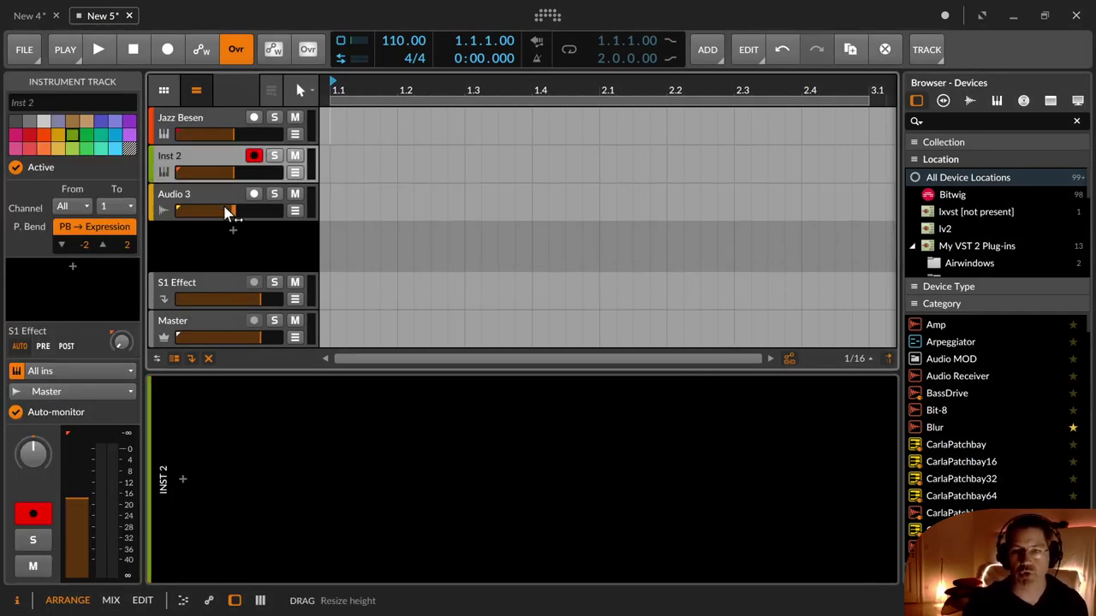
click(183, 479)
click(567, 62)
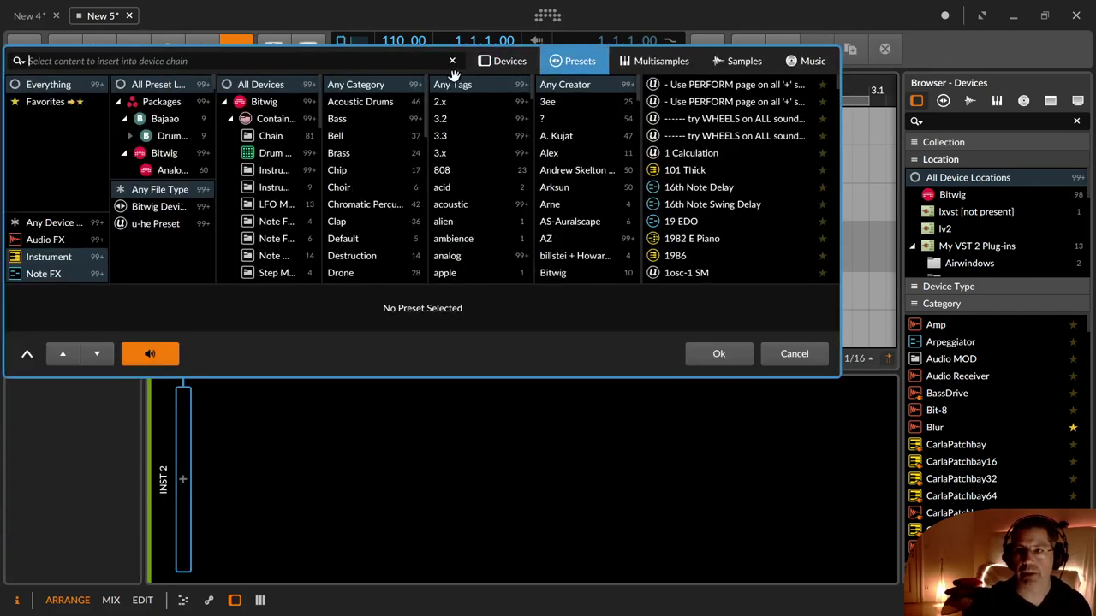
text(macci)
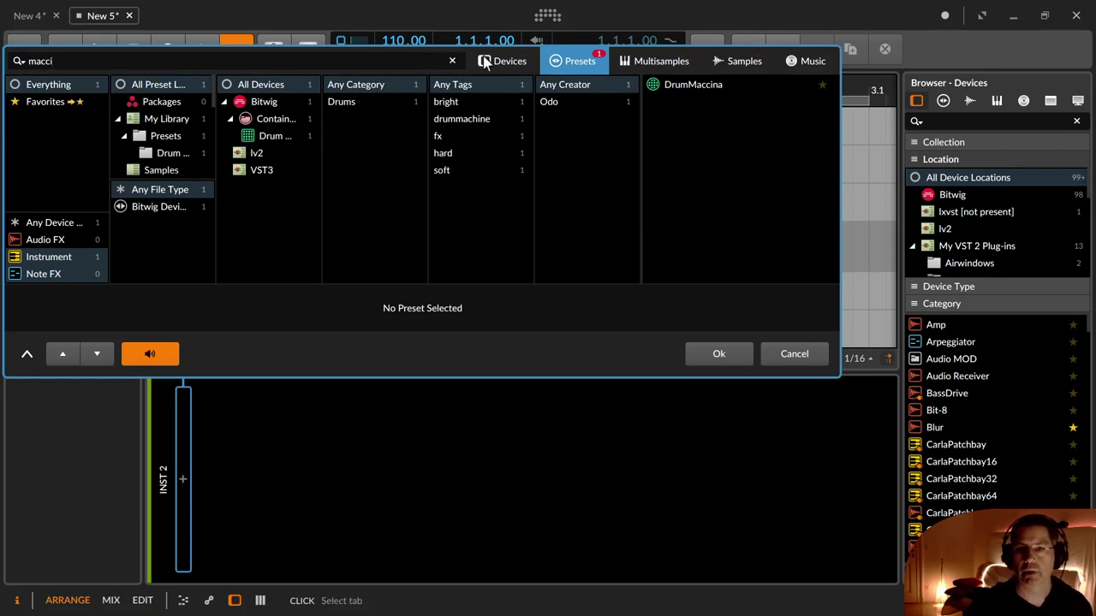
click(699, 86)
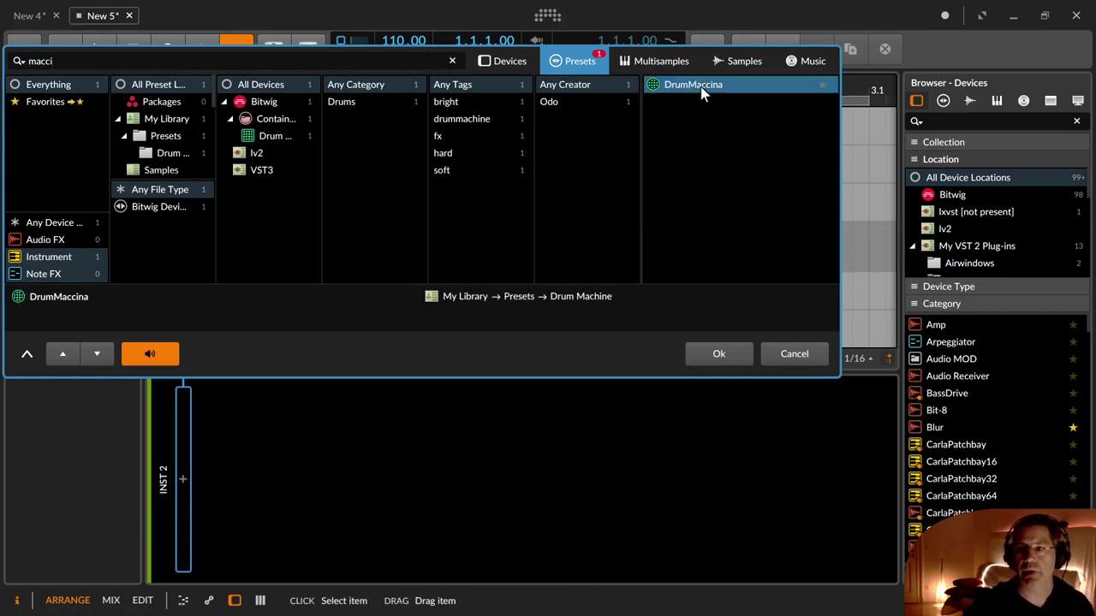
click(718, 354)
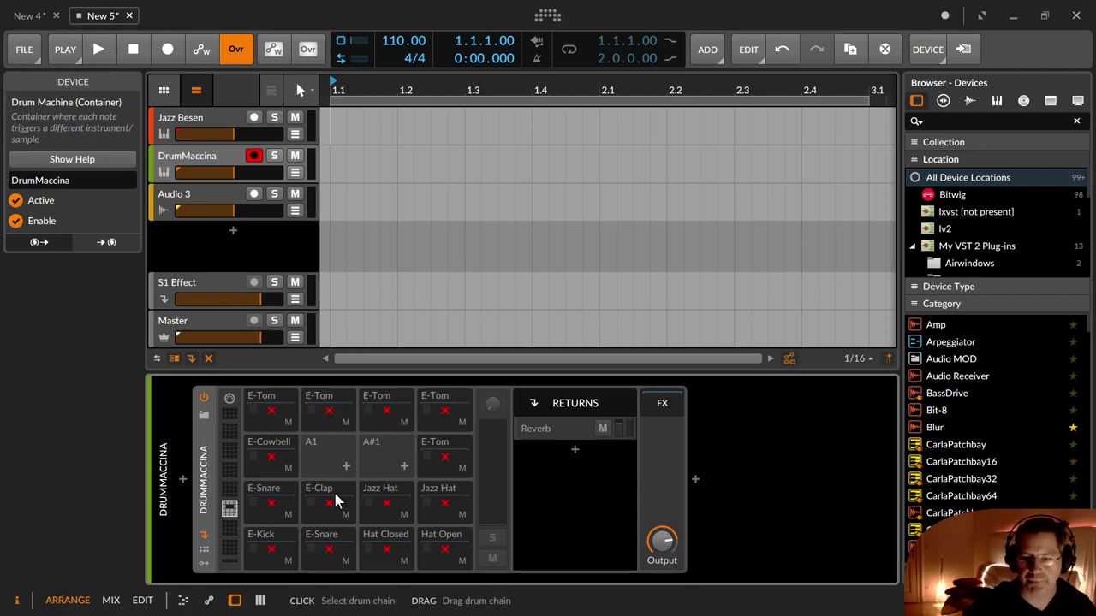
Activate the E-Kick pad in the new kit and insert a Tool device after its E-Kick device.
click(270, 555)
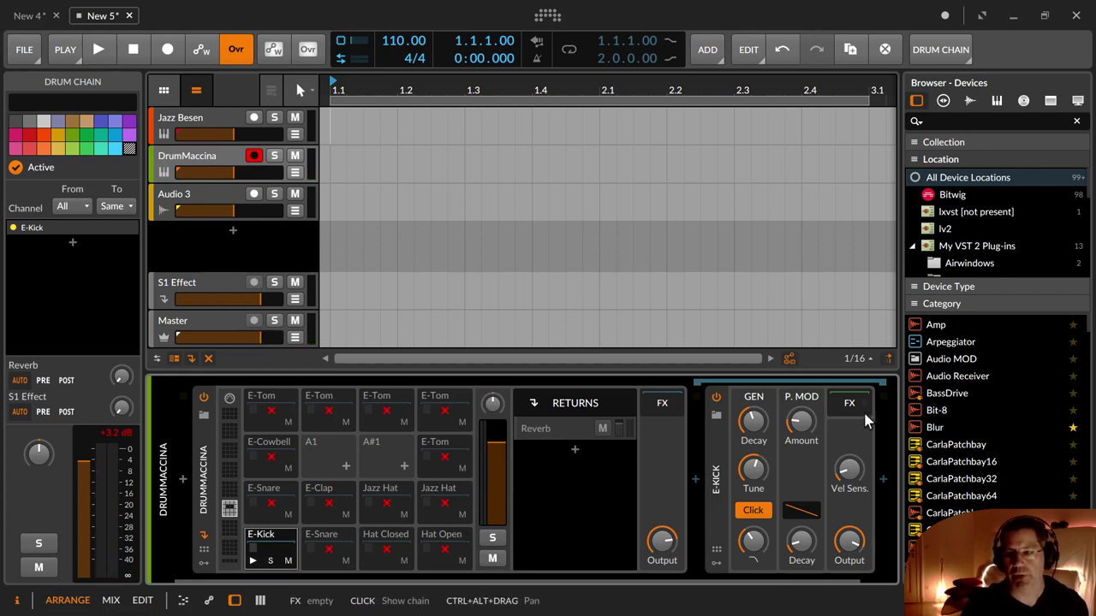
drag(623, 579, 809, 568)
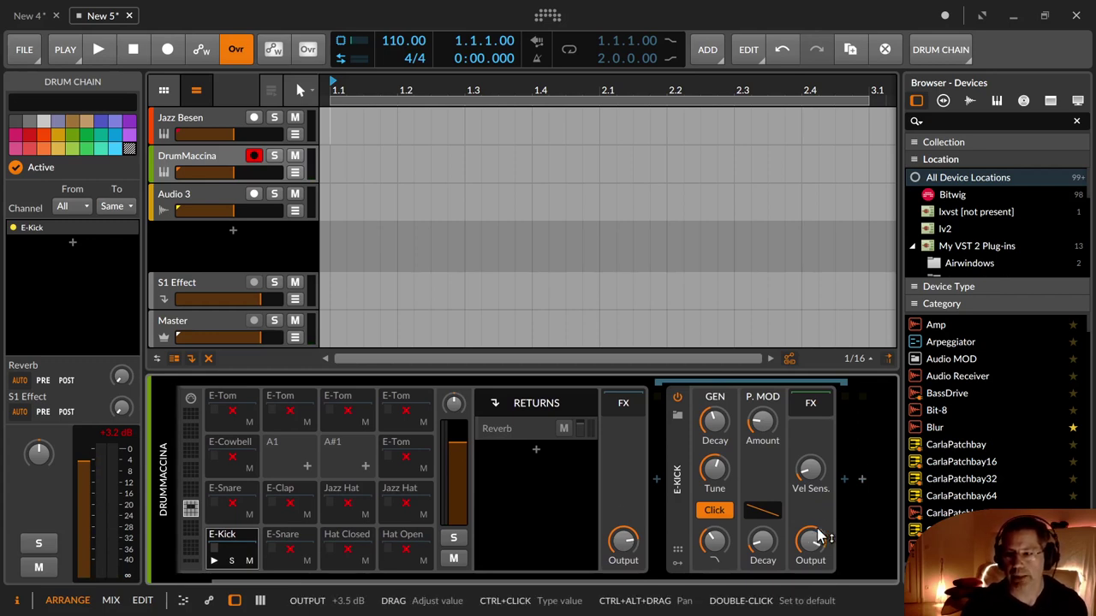
click(844, 481)
key(Escape)
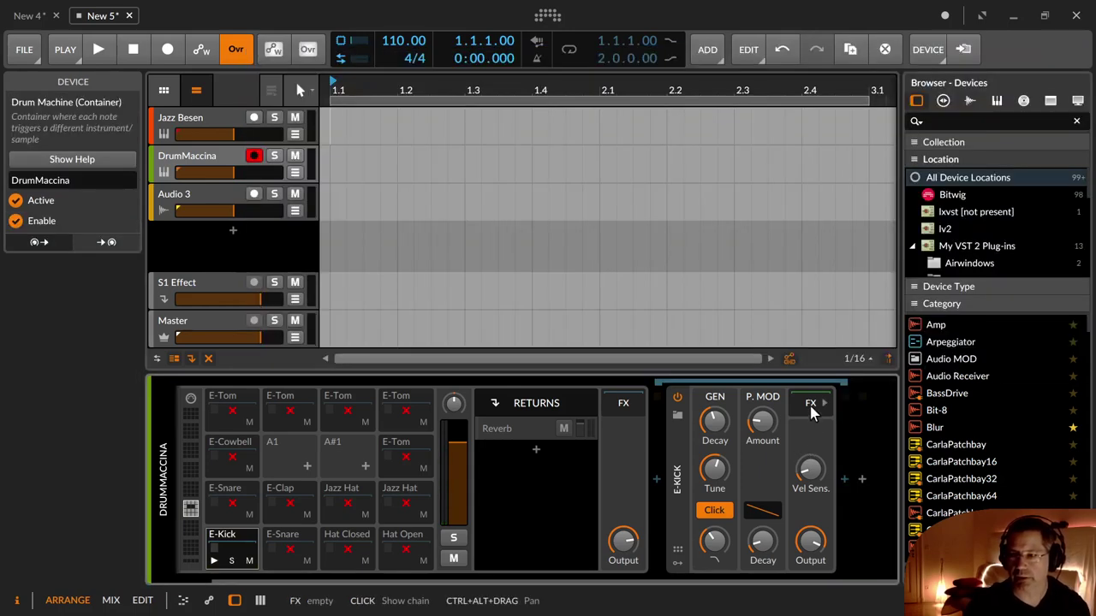
click(844, 480)
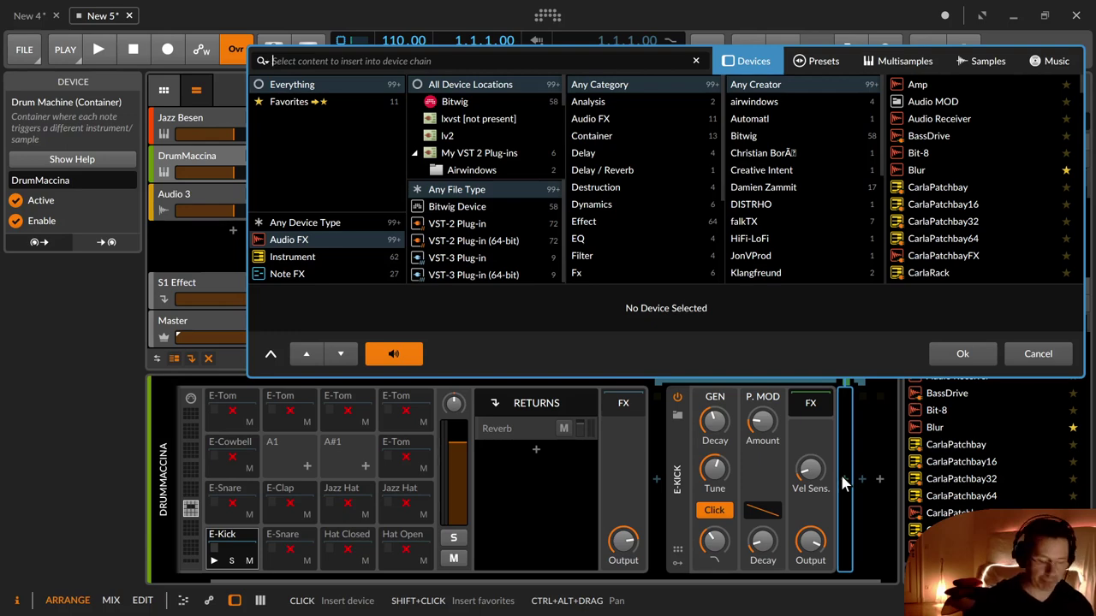
text(tool)
key(Down)
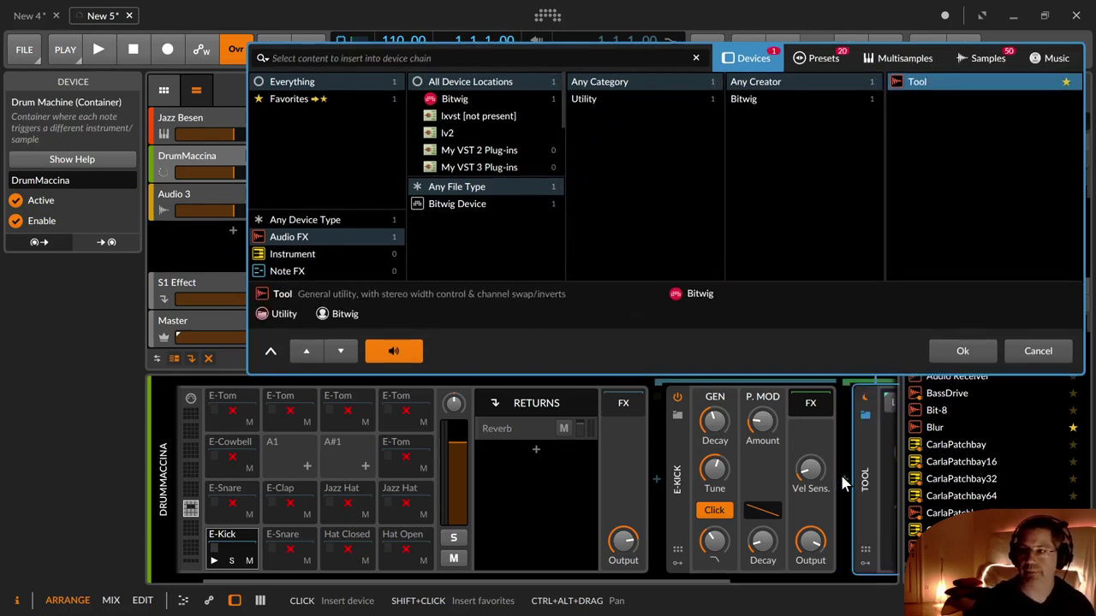
Confirm the Tool device after E-Kick, set its Width to 0 %, and switch it off and on again to compare the sound.
key(Return)
drag(718, 581, 886, 581)
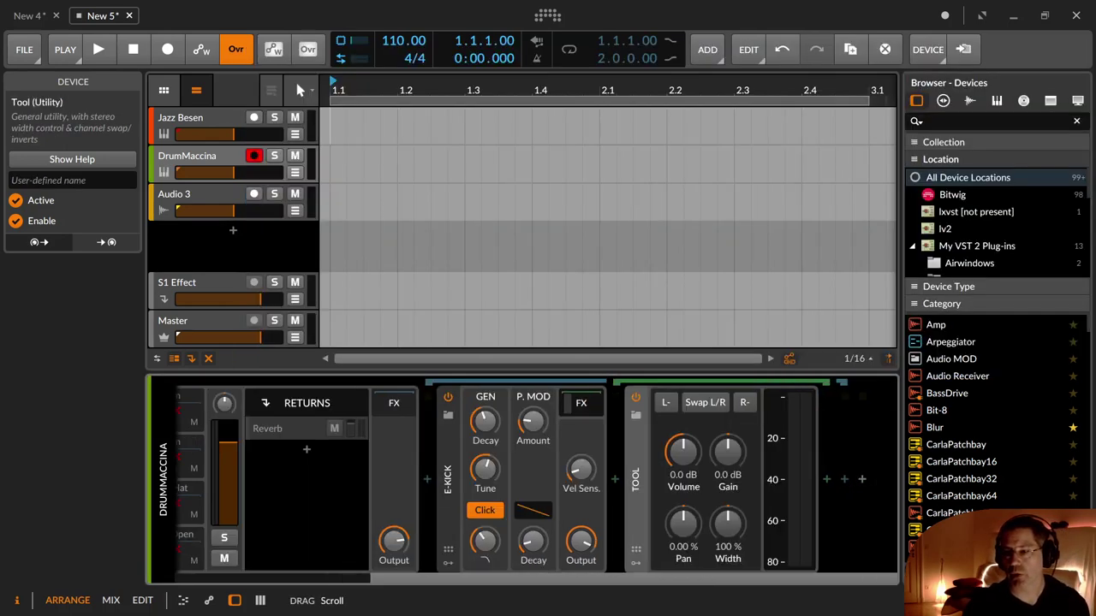
drag(724, 540, 723, 603)
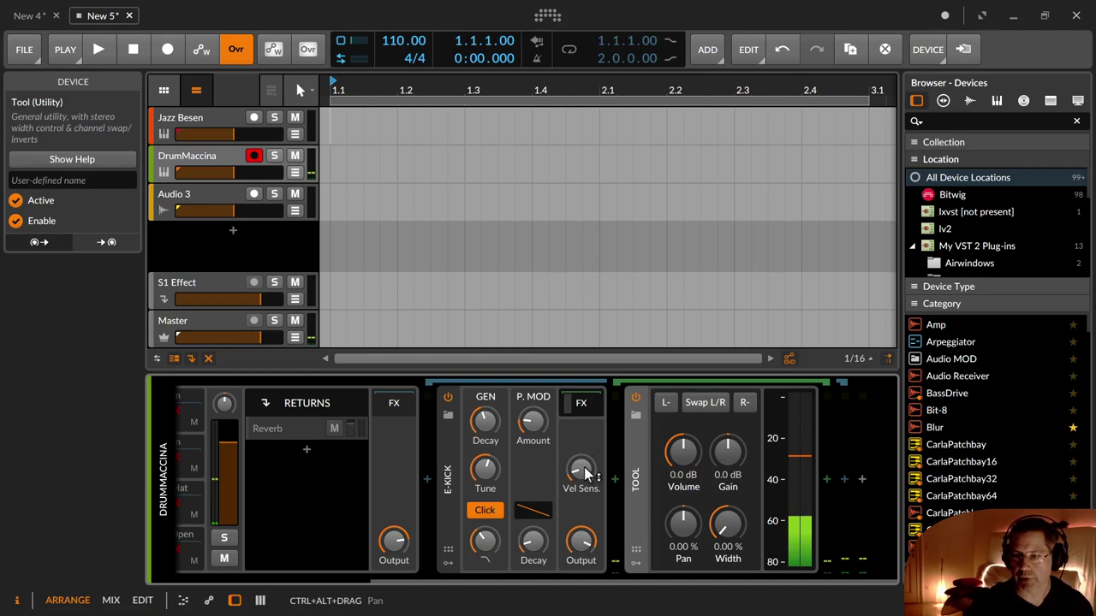
click(635, 398)
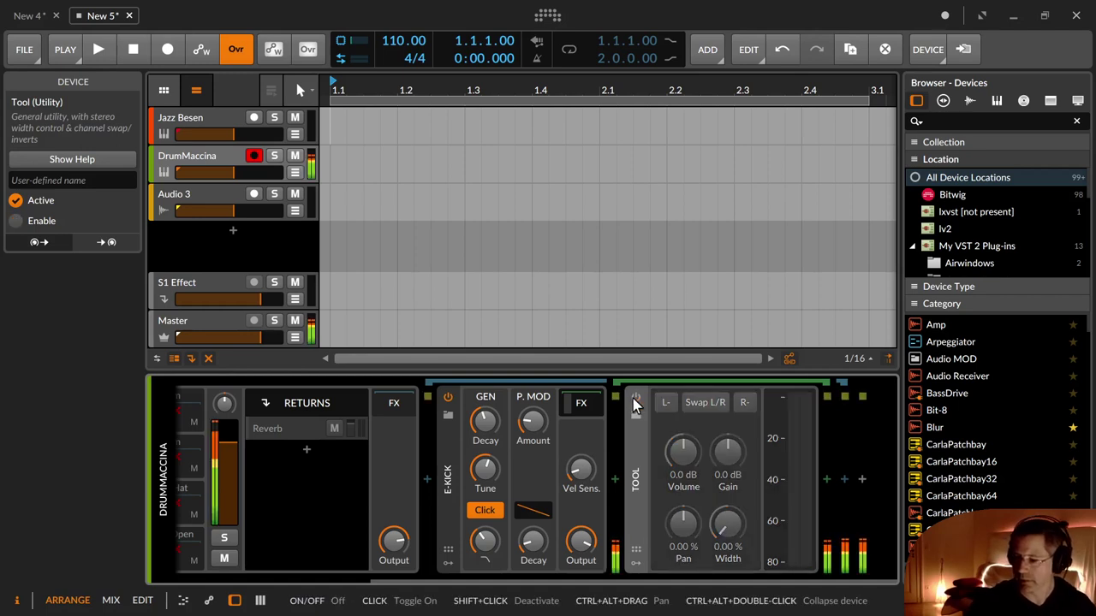
click(635, 398)
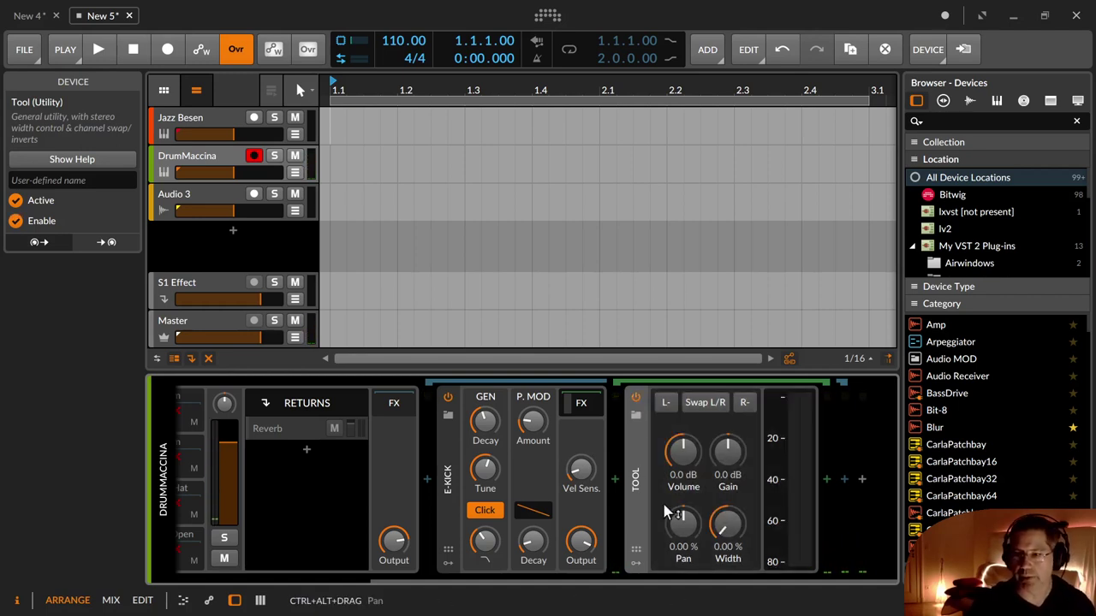
Deactivate the E-Kick pad's drum chain in the DrumMaccina kit.
drag(668, 578, 472, 578)
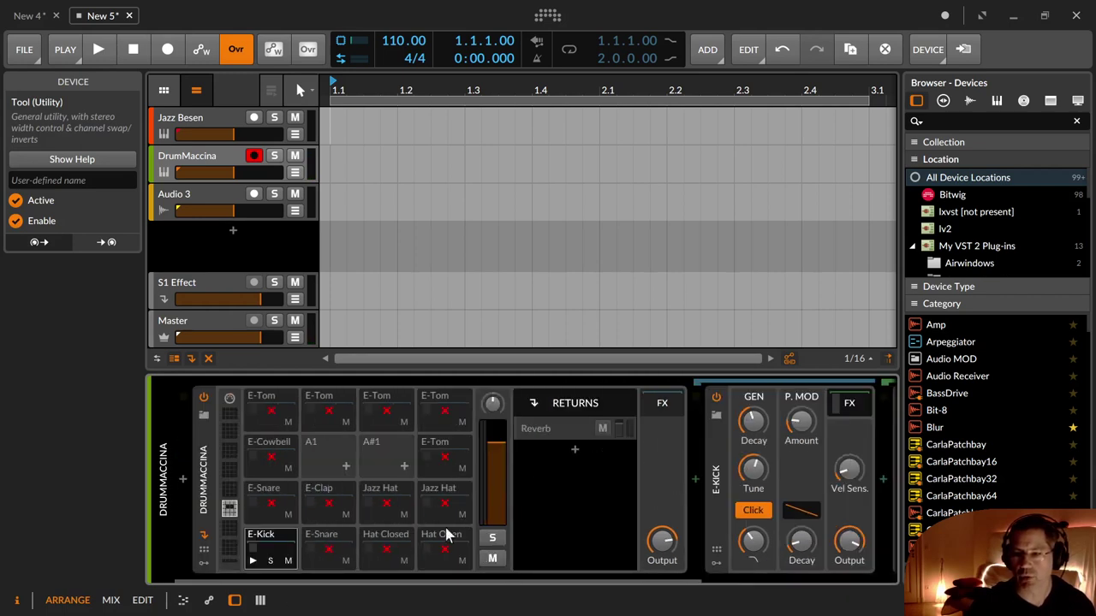
click(283, 552)
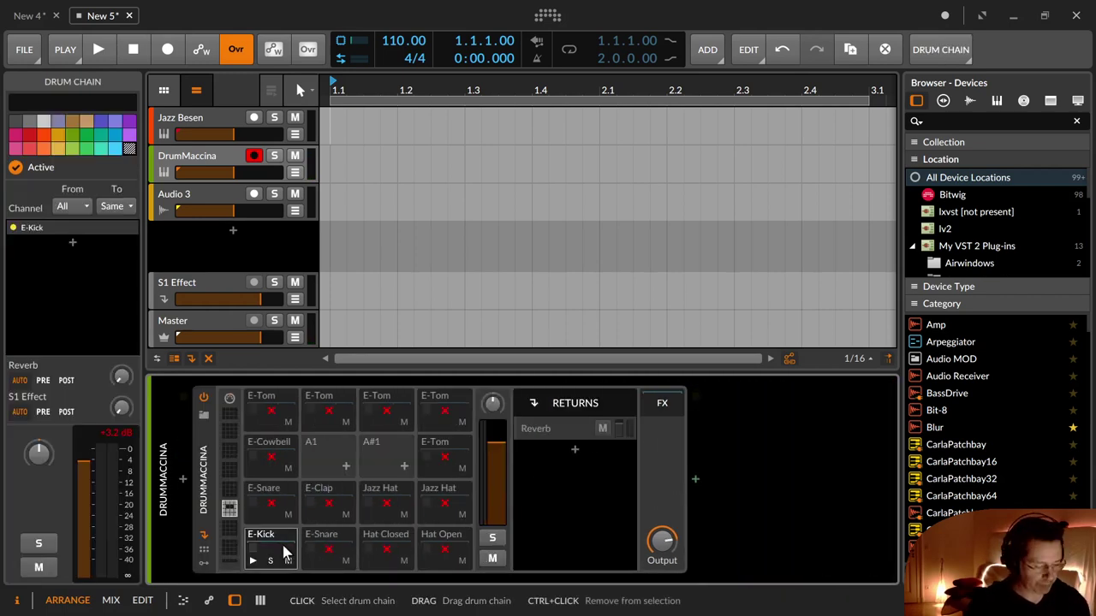
key(alt+a)
Save the DrumMaccina drum machine to the preset library under the same name, replacing the existing preset.
click(213, 482)
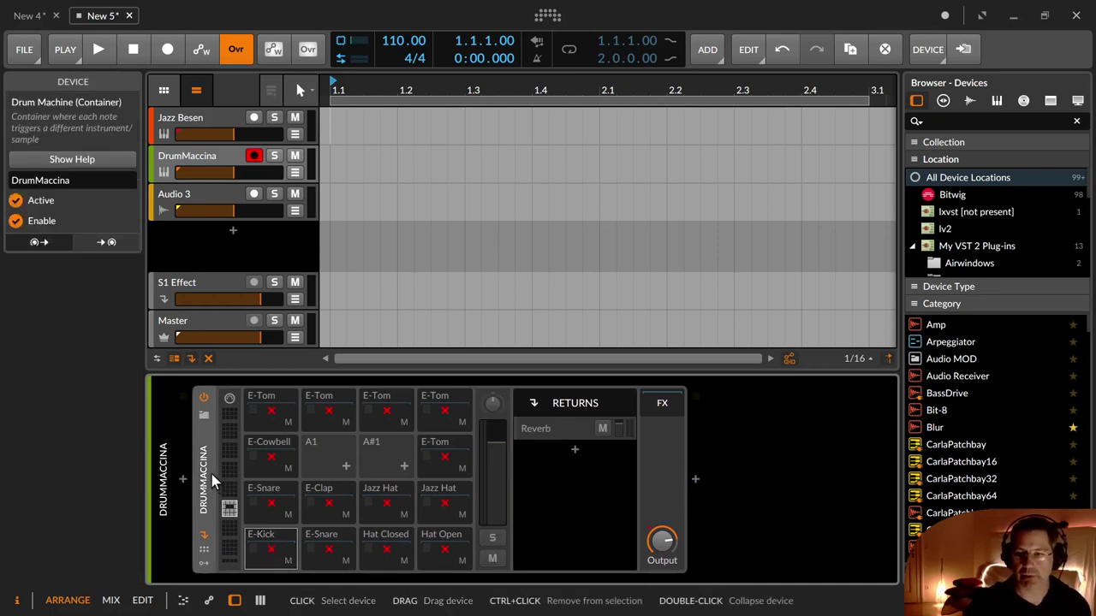
right_click(211, 467)
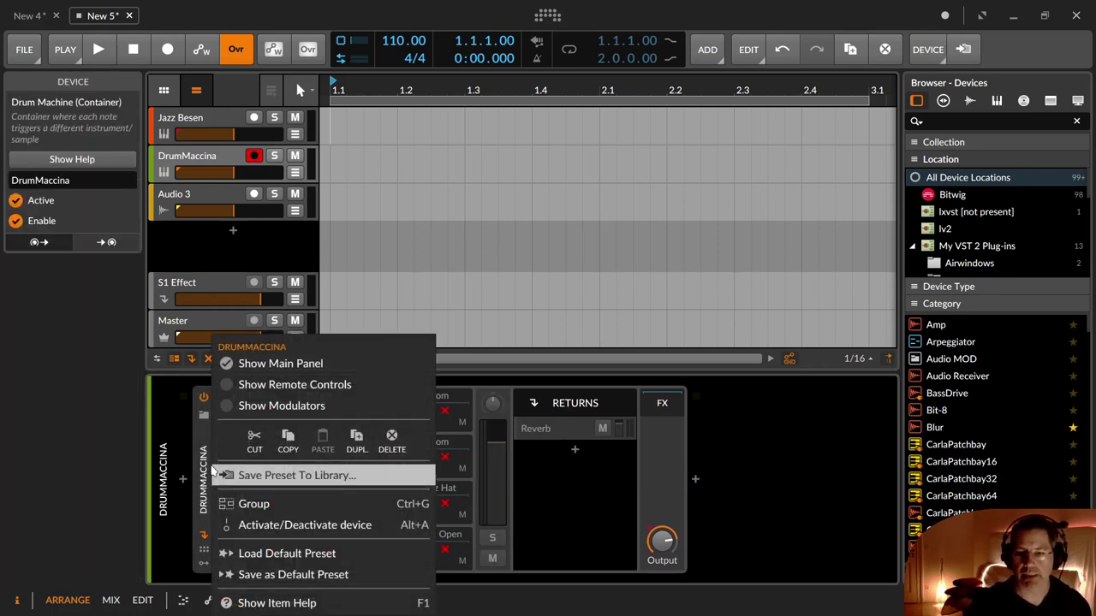
click(297, 476)
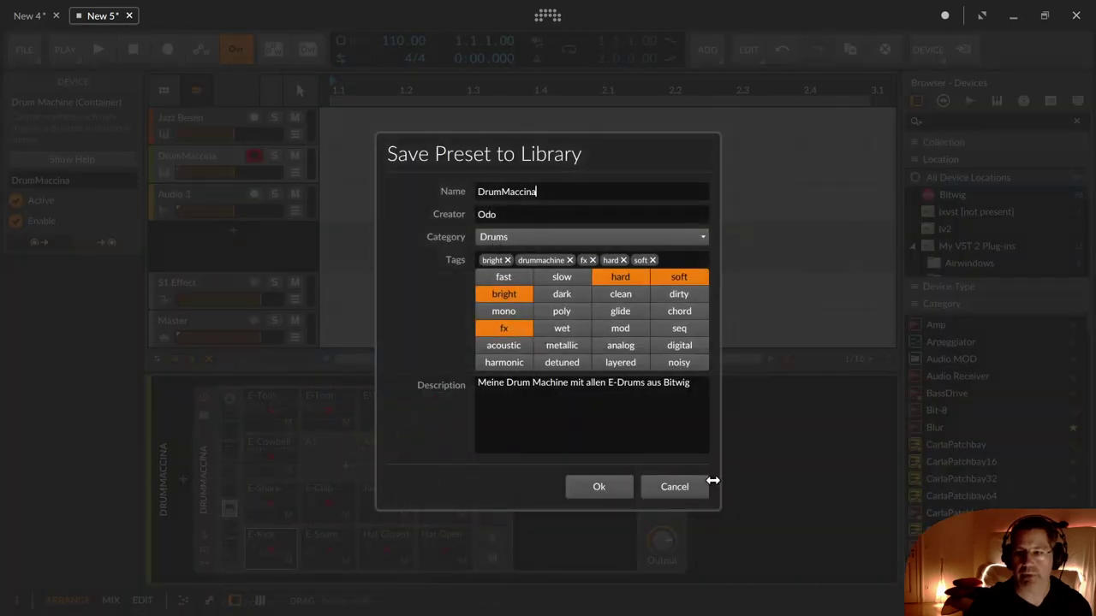
click(615, 492)
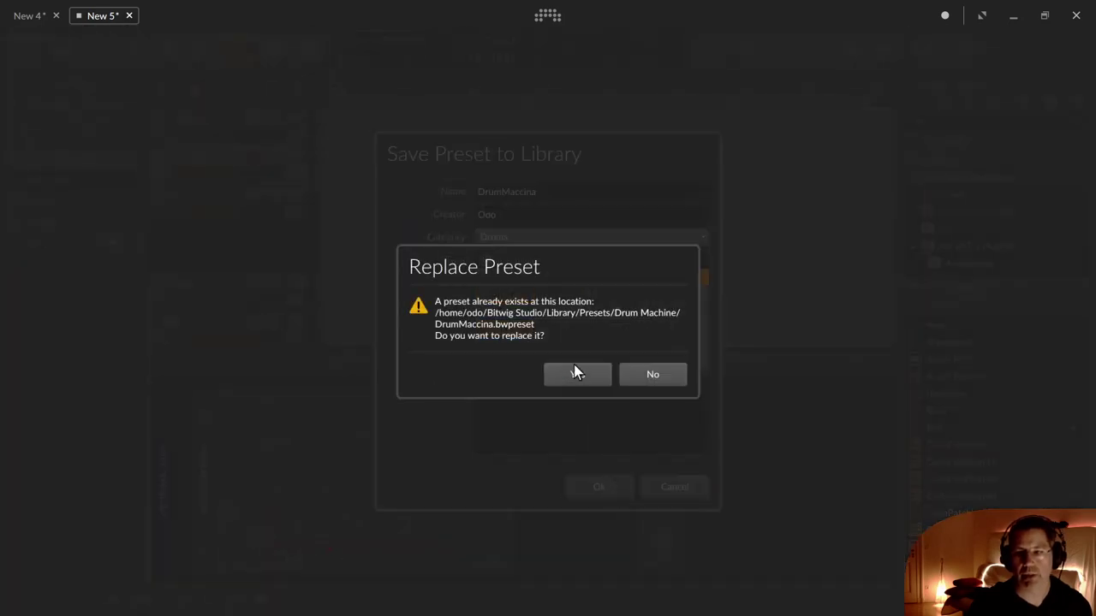
click(577, 375)
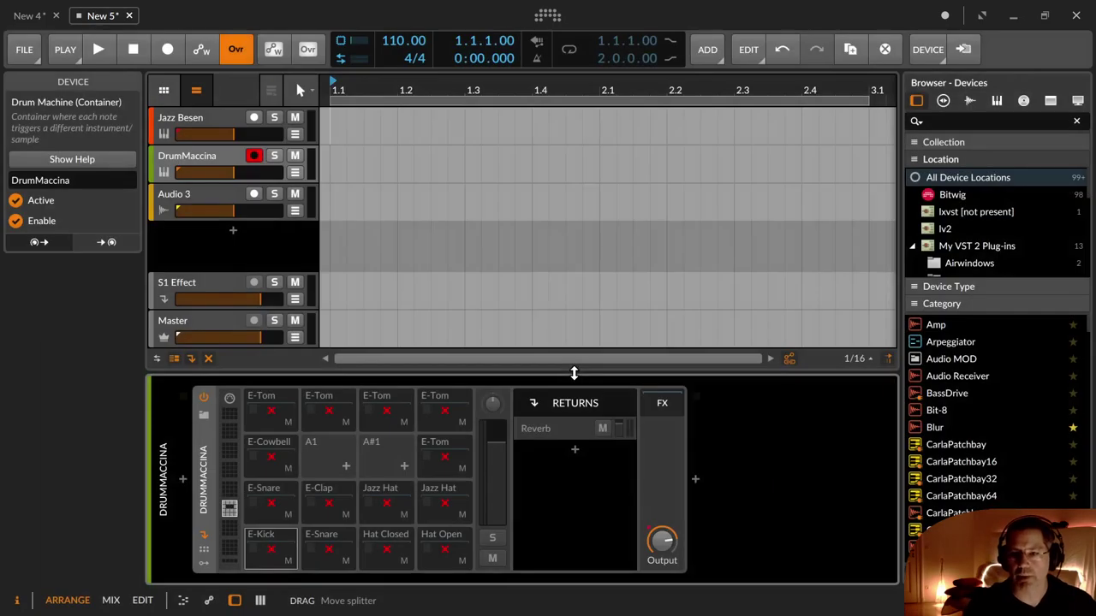